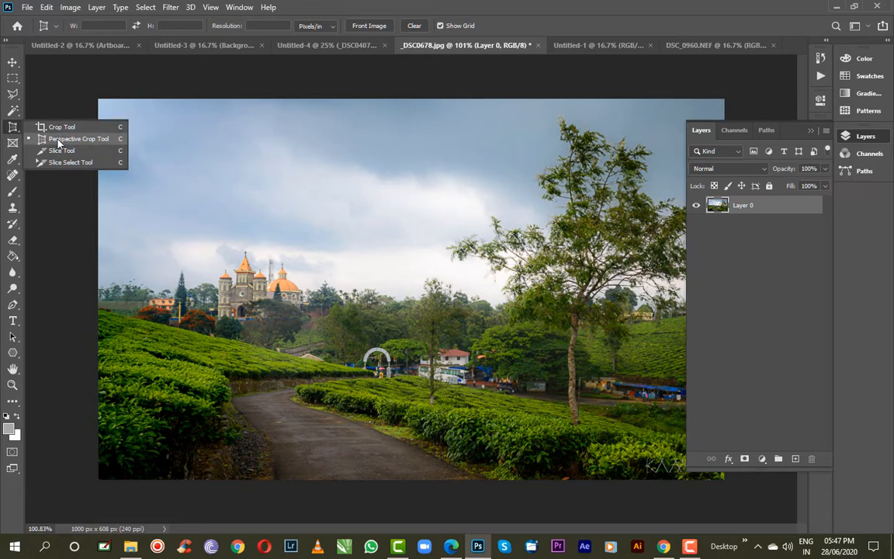
Step: Activate the Frame tool and collapse the layer list so the whole photo is uncovered
click(14, 148)
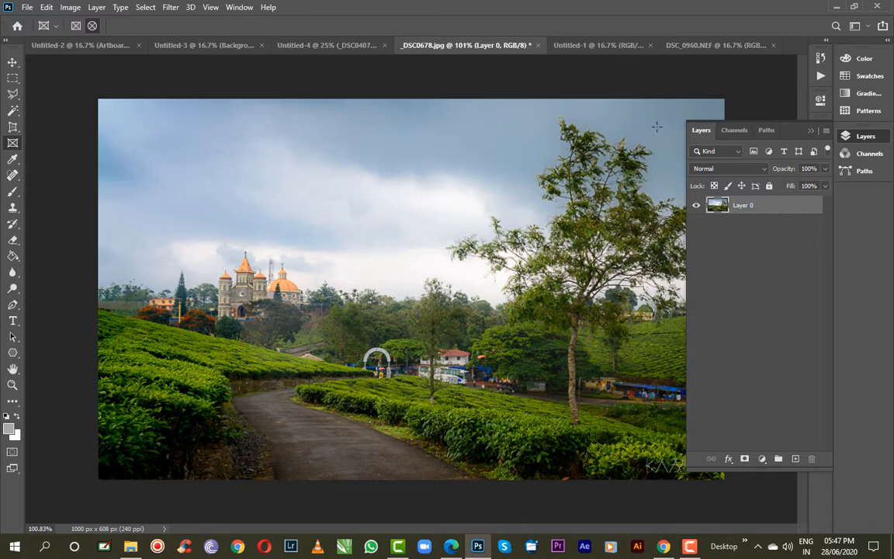
click(811, 132)
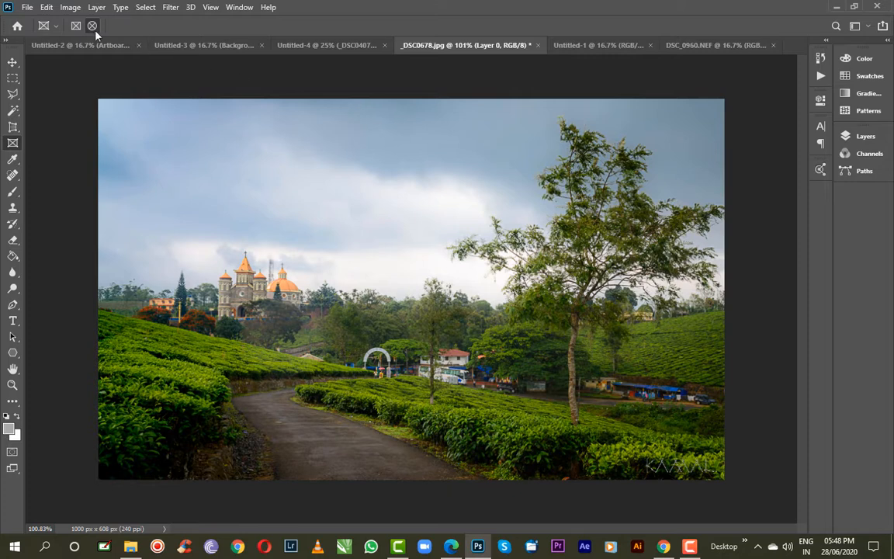
Step: Try an image width of 8 centimetres with linked proportions in the Image Size settings, and discard it
click(75, 9)
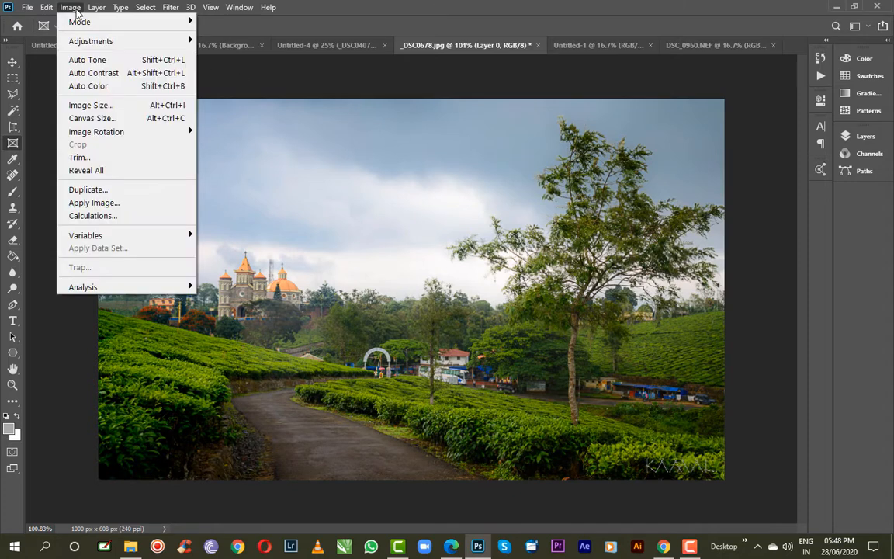
click(83, 106)
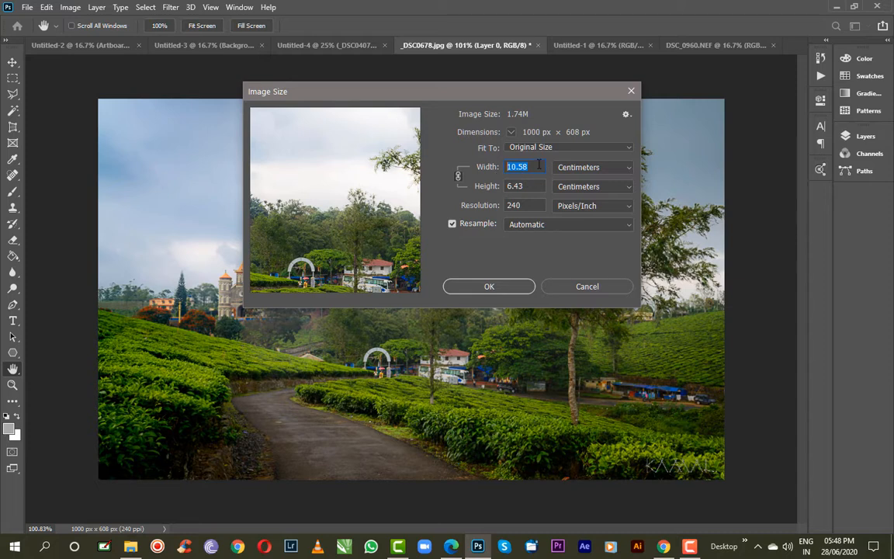
text(8)
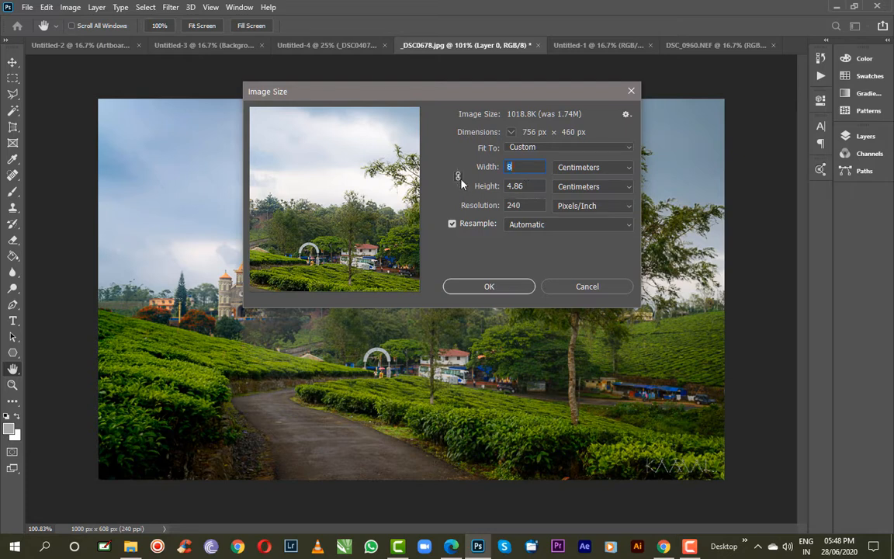
double_click(528, 174)
click(580, 286)
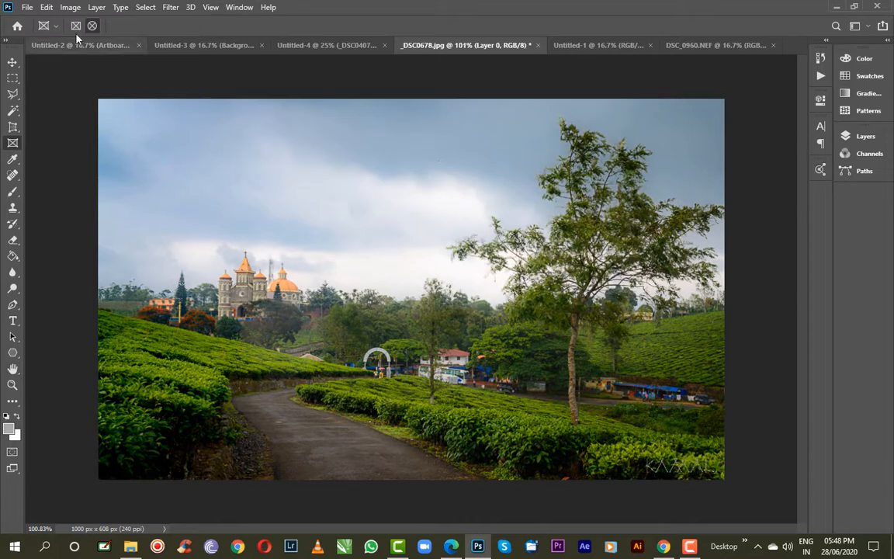
click(70, 9)
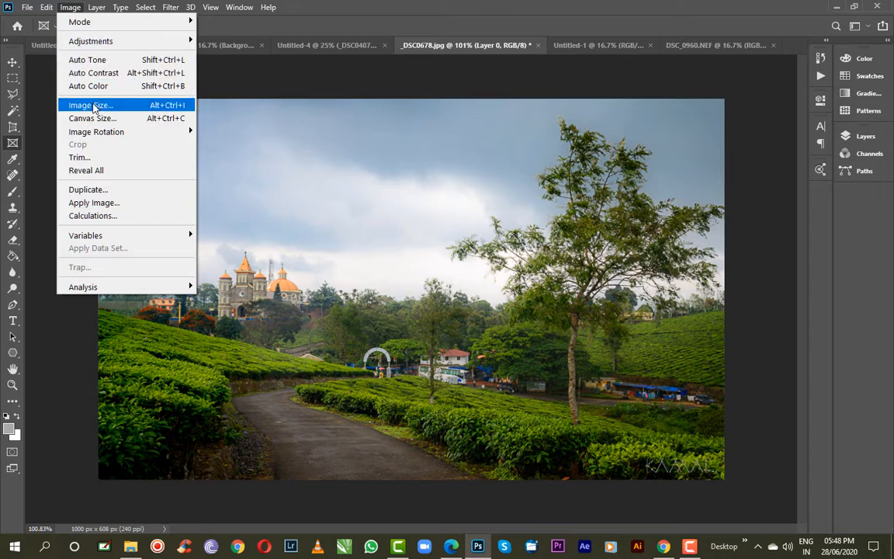
key(Escape)
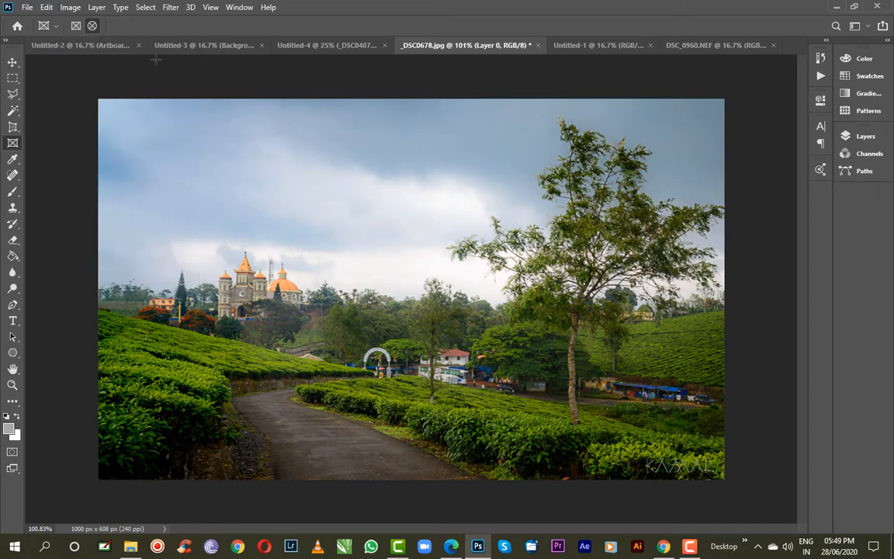
Step: Hide Layer 0 to view the empty canvas behind the photo, and show the layer again
click(862, 137)
click(700, 206)
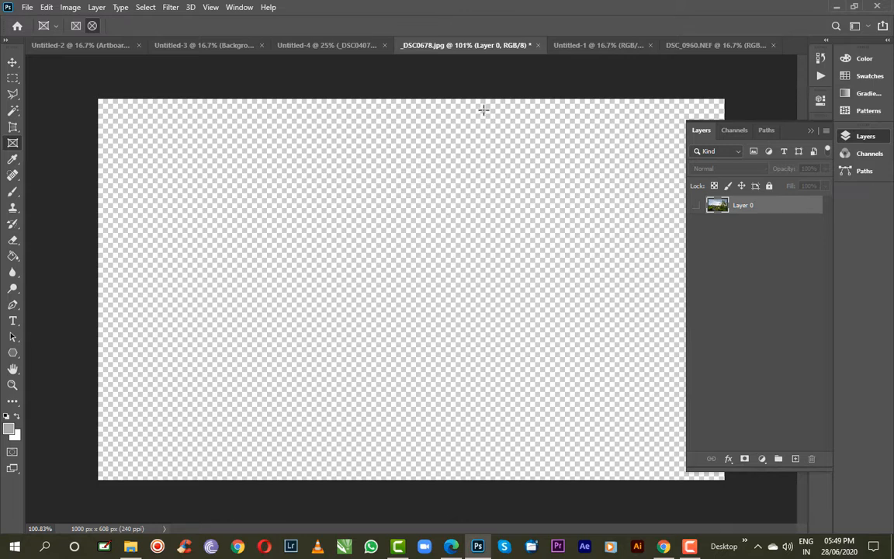
click(812, 133)
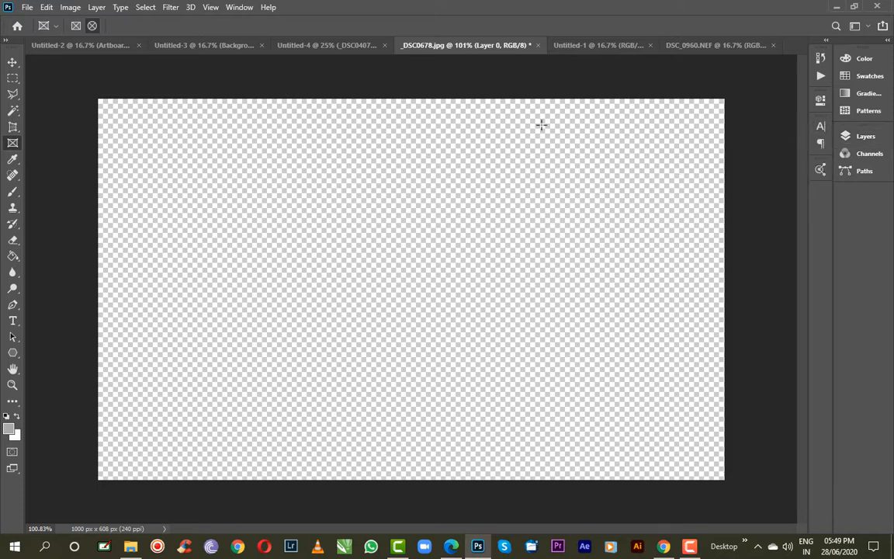
key(F7)
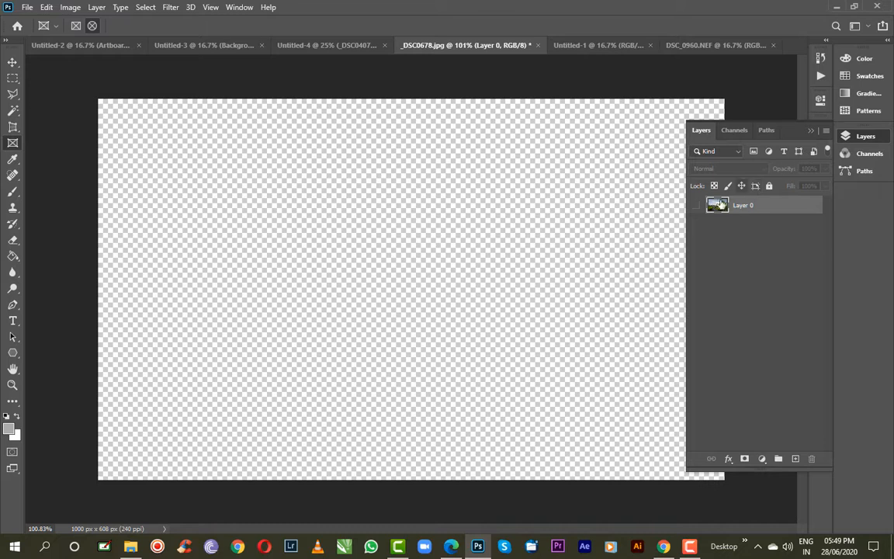
click(696, 205)
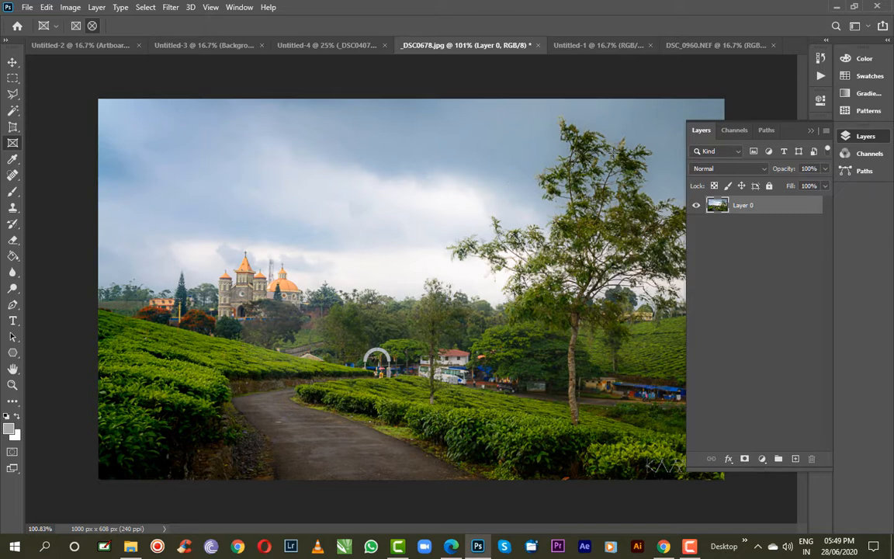
key(F7)
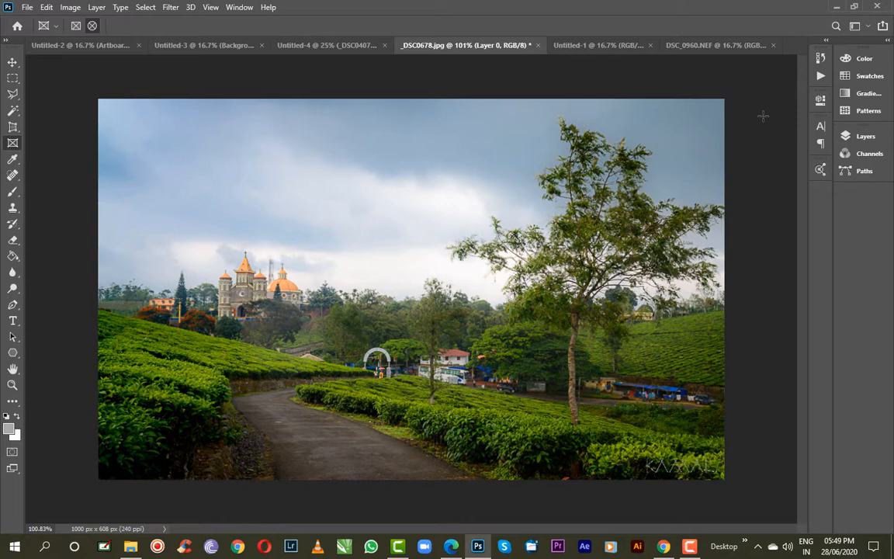
Step: Scale the photo layer proportionally to about 68% with Free Transform and centre it horizontally on the canvas
key(ctrl+t)
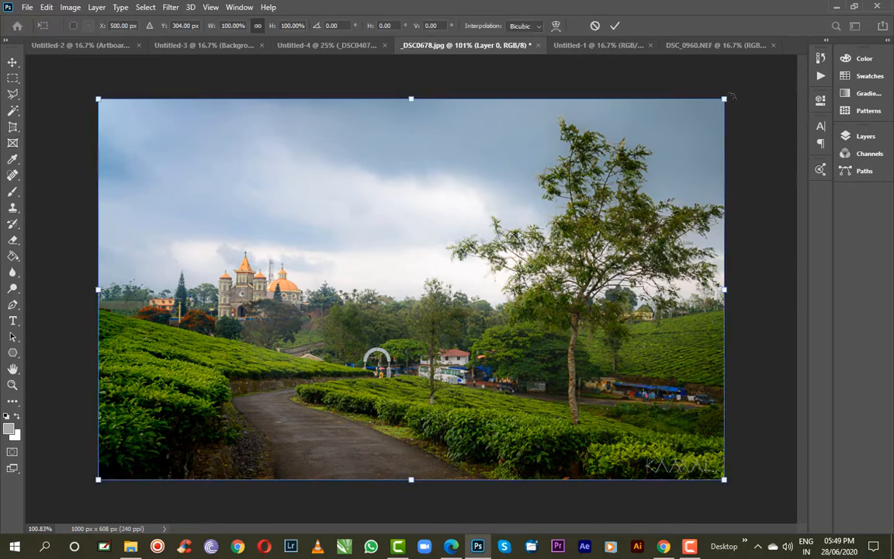
drag(724, 100, 549, 263)
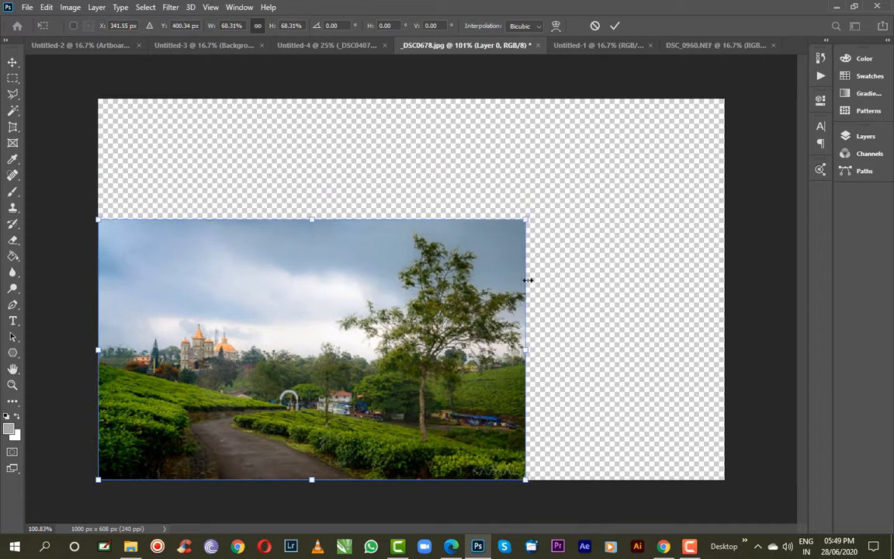
drag(398, 322, 496, 277)
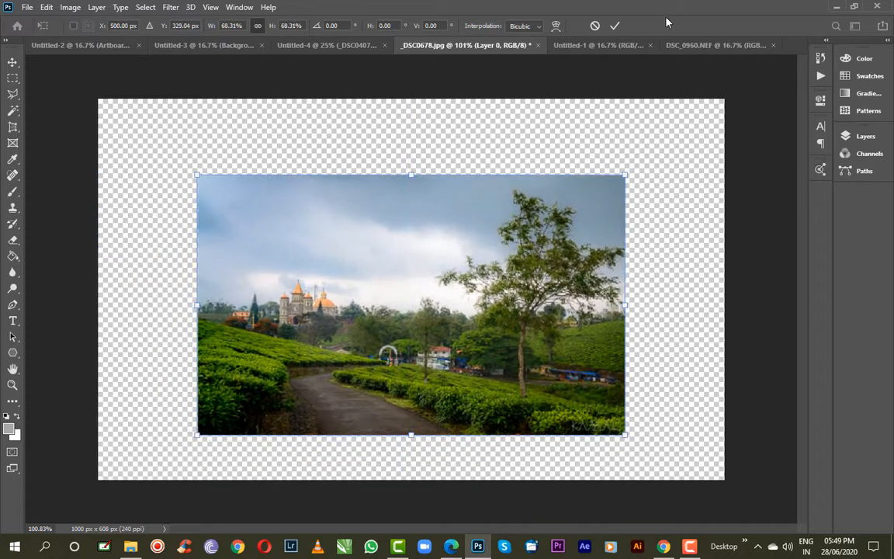
click(616, 26)
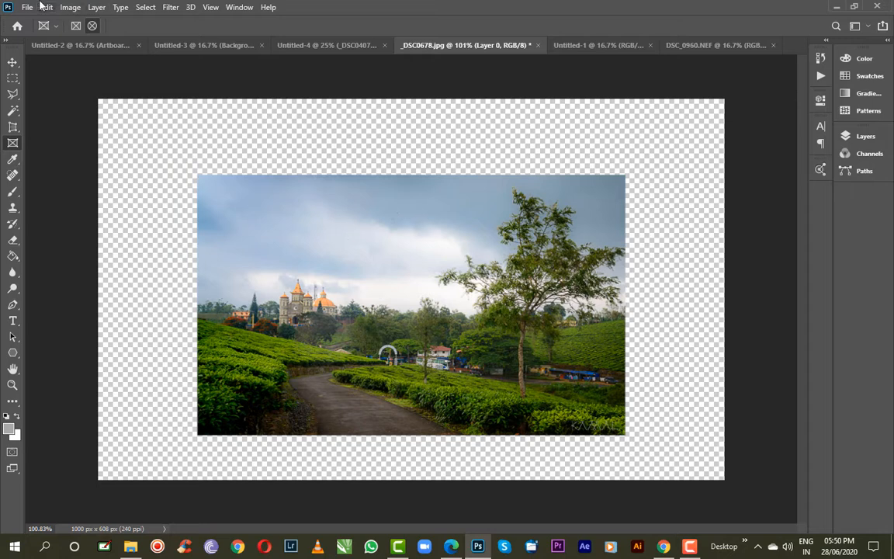
Step: Check the document's image size with the layer shrunk, and undo the layer's transform
click(69, 7)
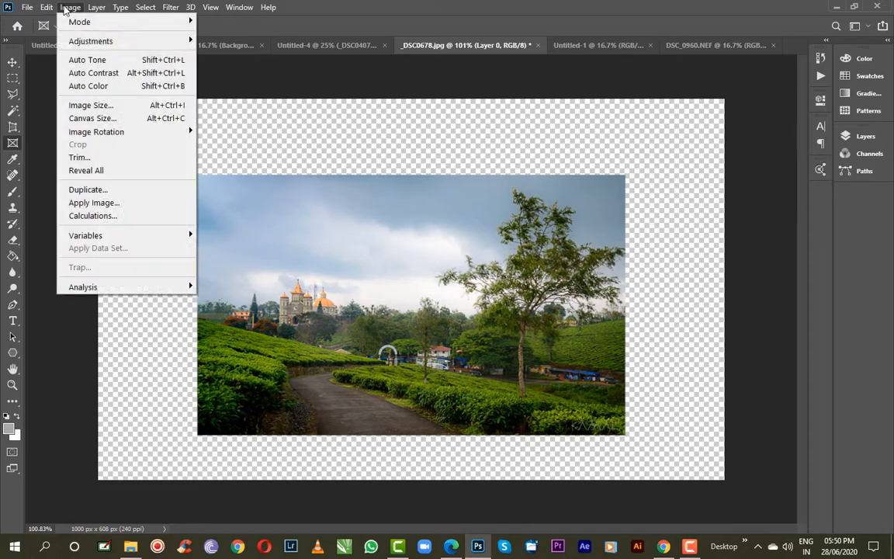
click(79, 104)
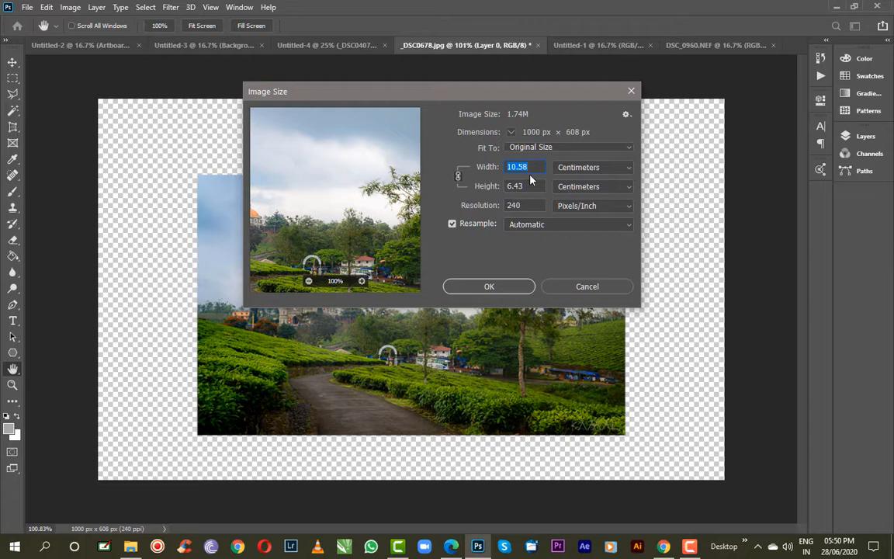
click(596, 291)
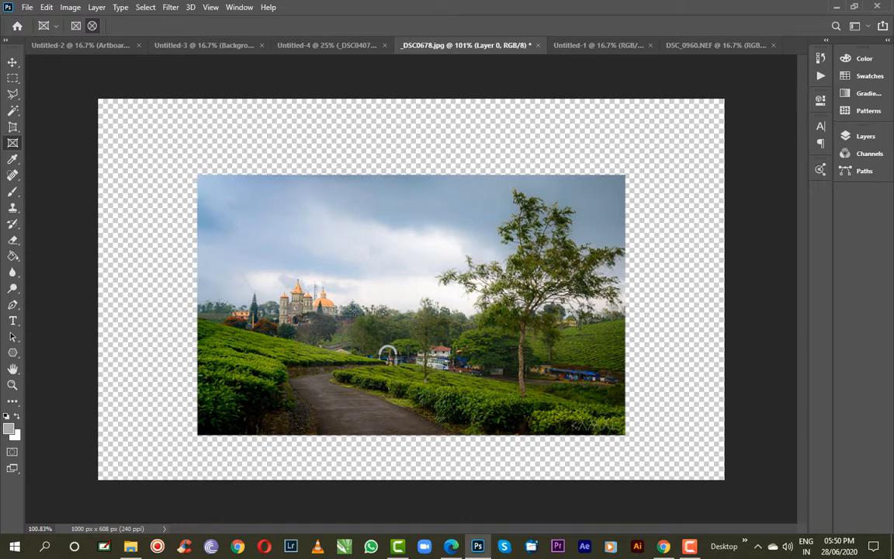
key(ctrl+z)
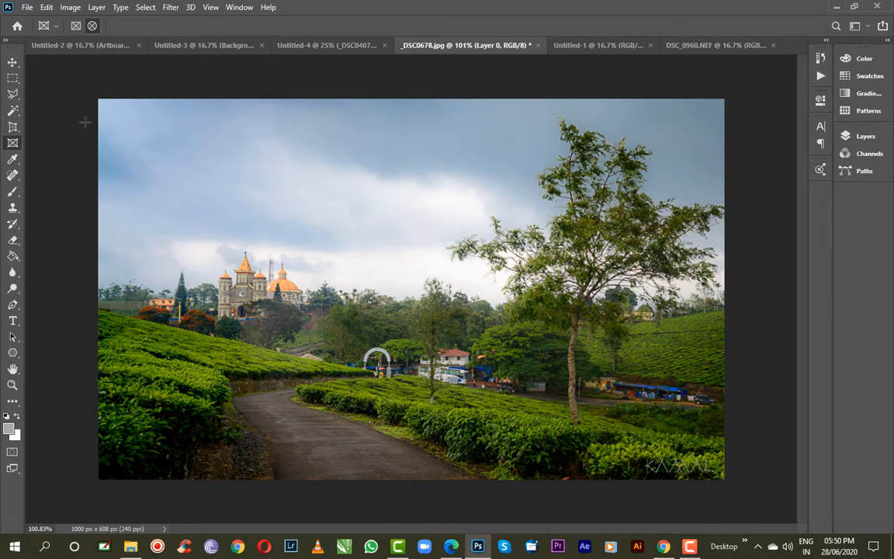
Step: Activate the Brush tool and set its size to 56 px
click(13, 191)
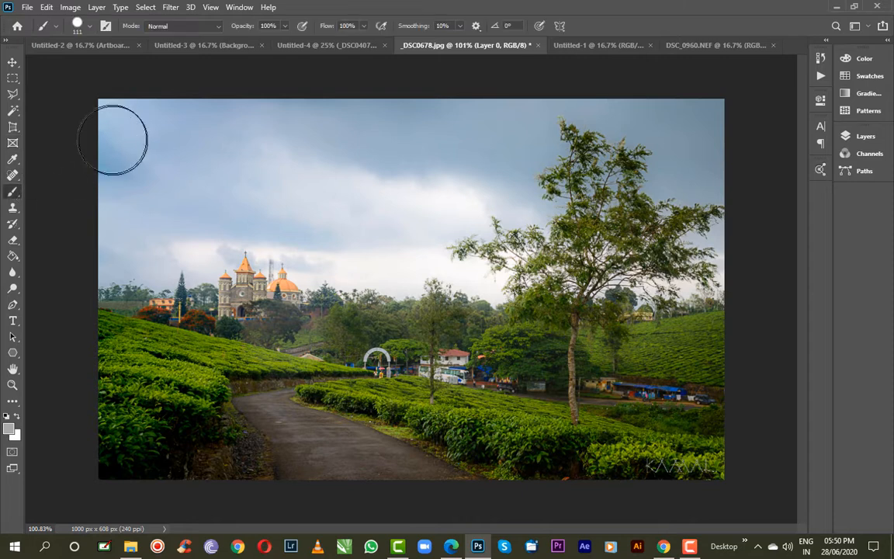
right_click(178, 157)
click(296, 165)
text(56)
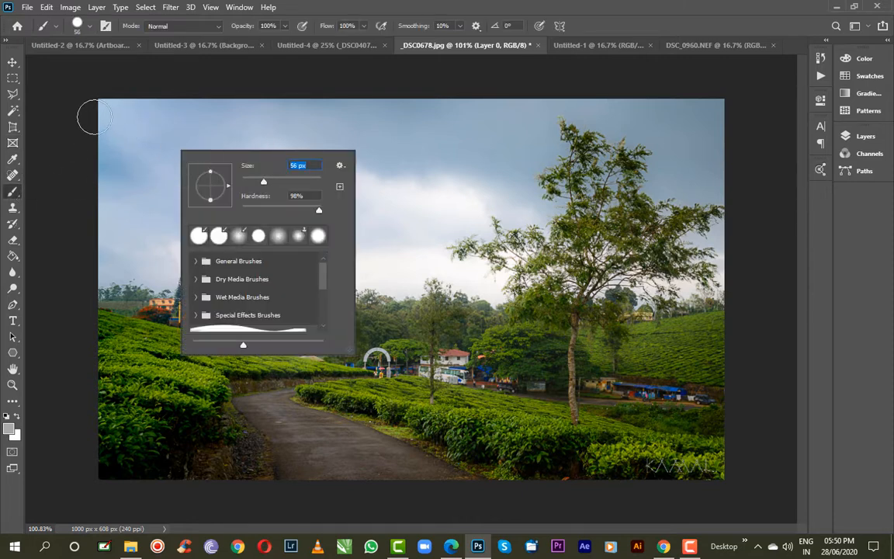
key(Return)
Step: Undo a grey test stroke made at the photo's upper-left corner and change the foreground colour to red
drag(102, 113, 153, 108)
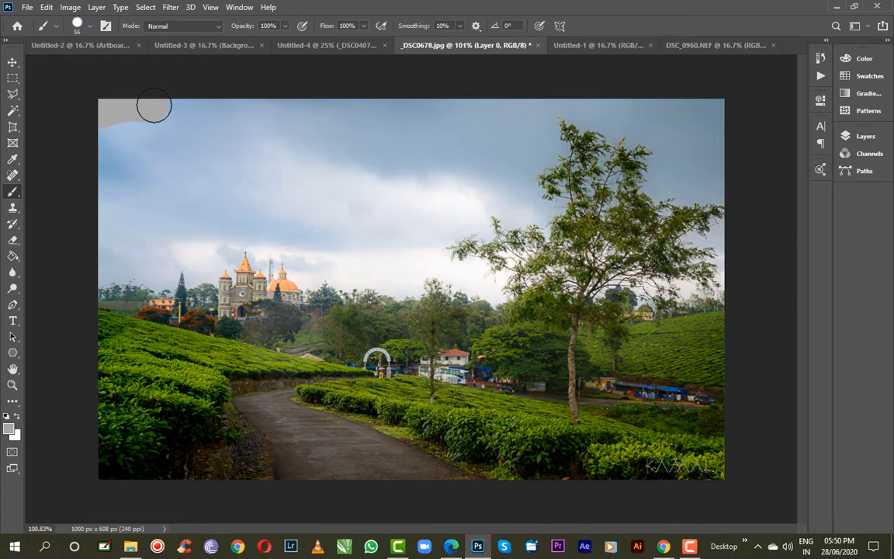
key(ctrl+z)
click(10, 427)
click(649, 121)
click(797, 87)
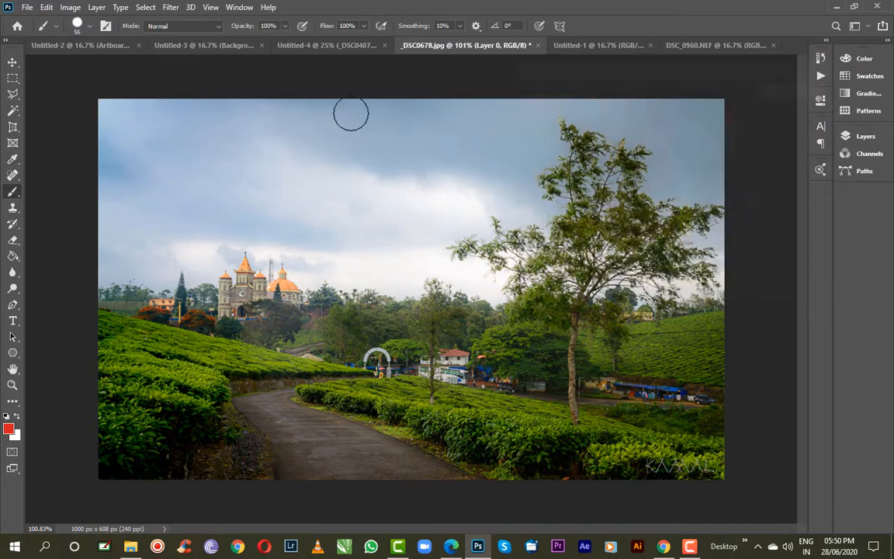
Step: Try painting a freehand red border around all edges of the photo, and undo it
mouse_move(114, 101)
mouse_down()
mouse_move(420, 91)
mouse_move(713, 109)
mouse_move(710, 172)
mouse_move(728, 214)
mouse_move(712, 286)
mouse_move(735, 391)
mouse_move(707, 480)
mouse_move(615, 460)
mouse_move(564, 461)
mouse_move(500, 476)
mouse_move(93, 490)
mouse_move(90, 430)
mouse_move(112, 246)
mouse_move(105, 113)
mouse_up()
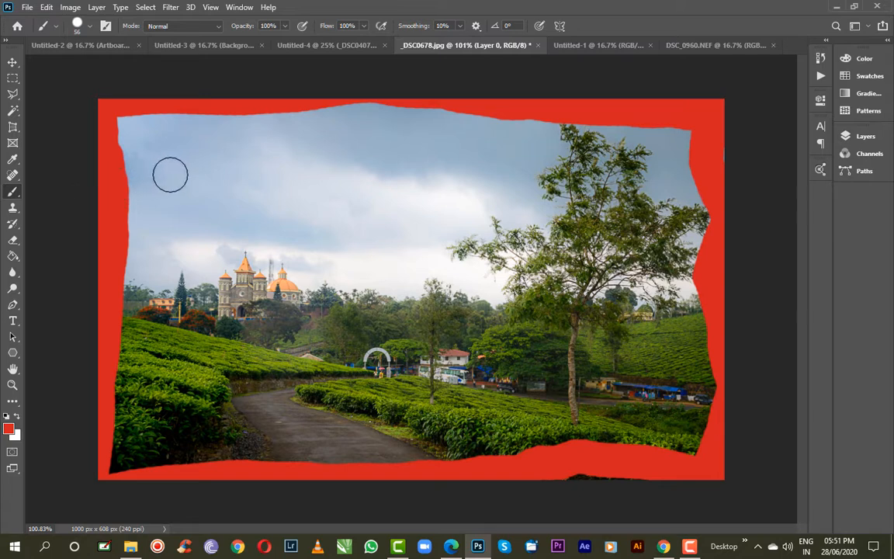
key(ctrl+z)
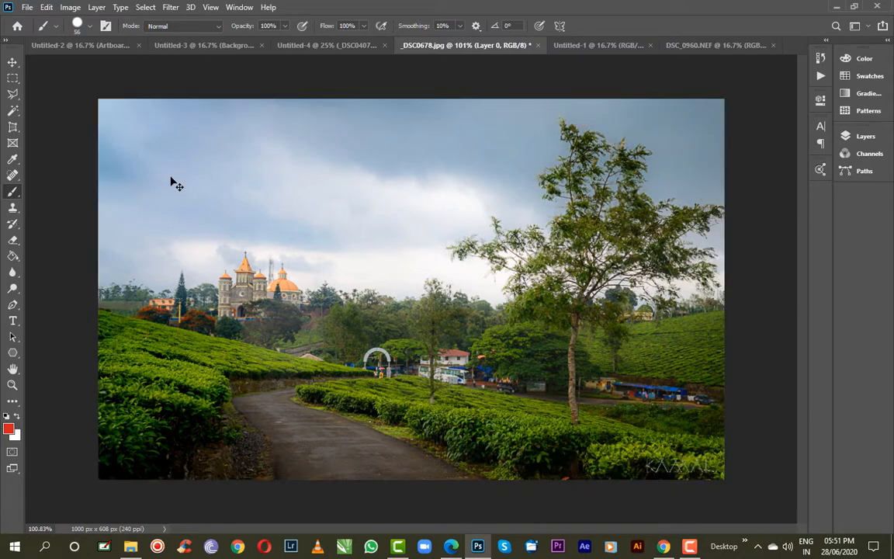
Step: Enlarge the canvas around the photo to 1050 by 658 pixels, keeping the centre anchor
click(72, 9)
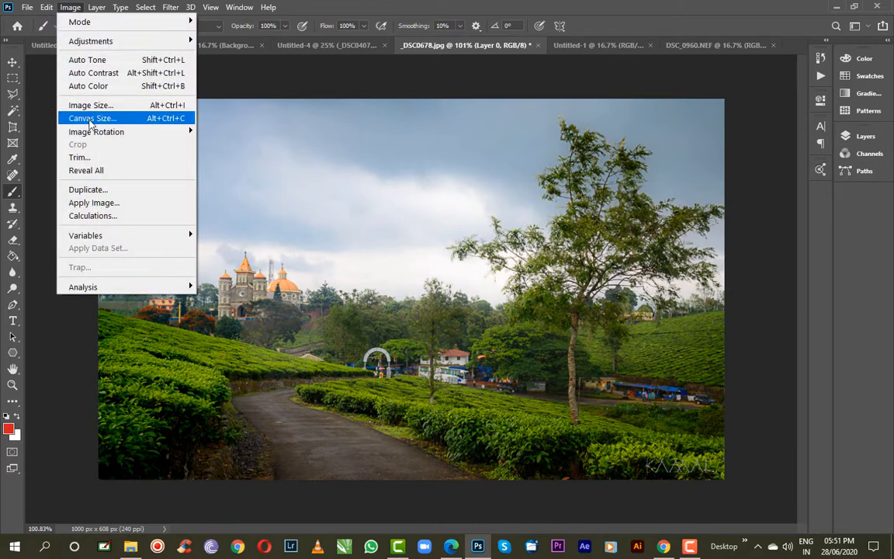
click(91, 119)
drag(486, 100, 546, 153)
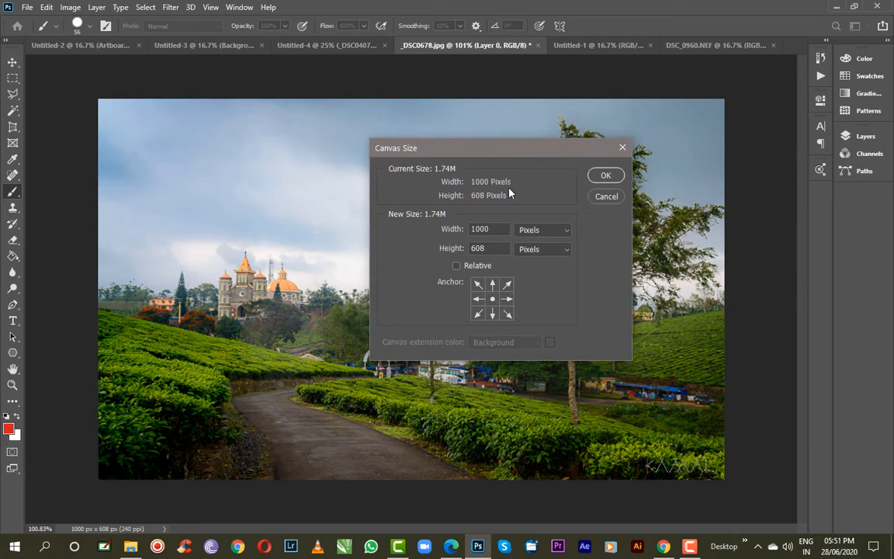
double_click(491, 230)
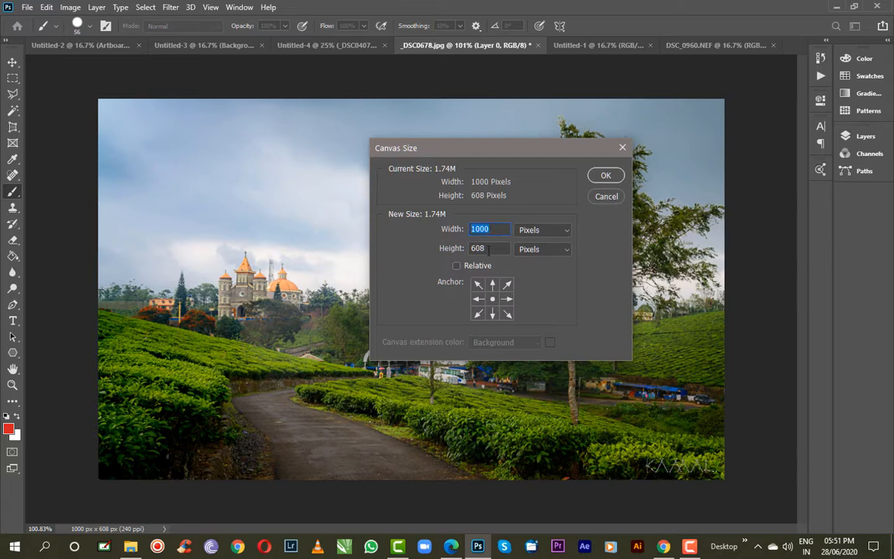
key(Tab)
double_click(494, 230)
text(1050)
double_click(488, 248)
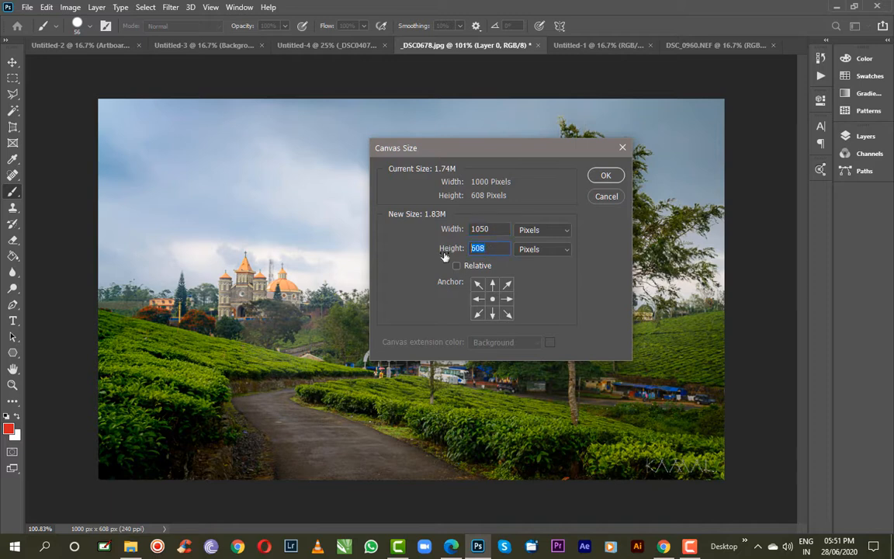
text(658)
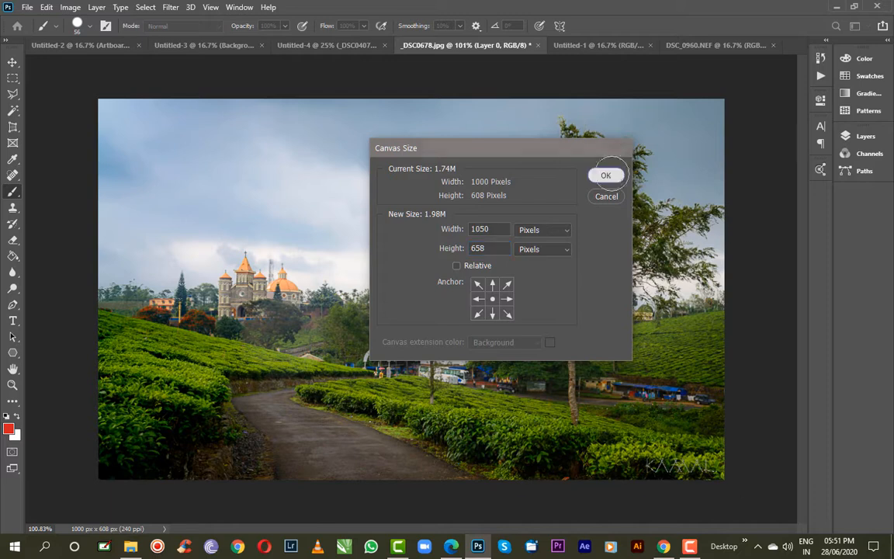
click(614, 176)
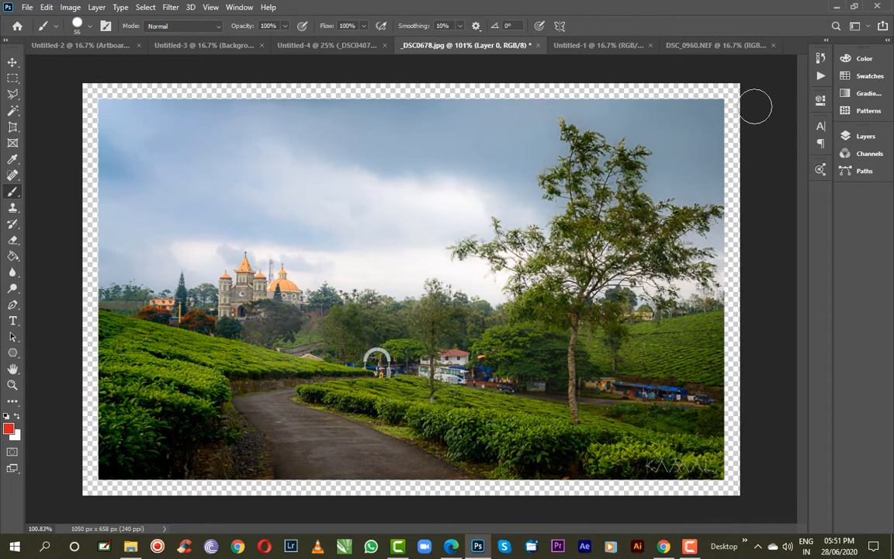
Step: Try painting red along the lower and right edges of the enlarged canvas, and undo the strokes
click(527, 495)
mouse_move(464, 496)
mouse_down()
mouse_move(735, 489)
mouse_move(750, 443)
mouse_move(739, 402)
mouse_up()
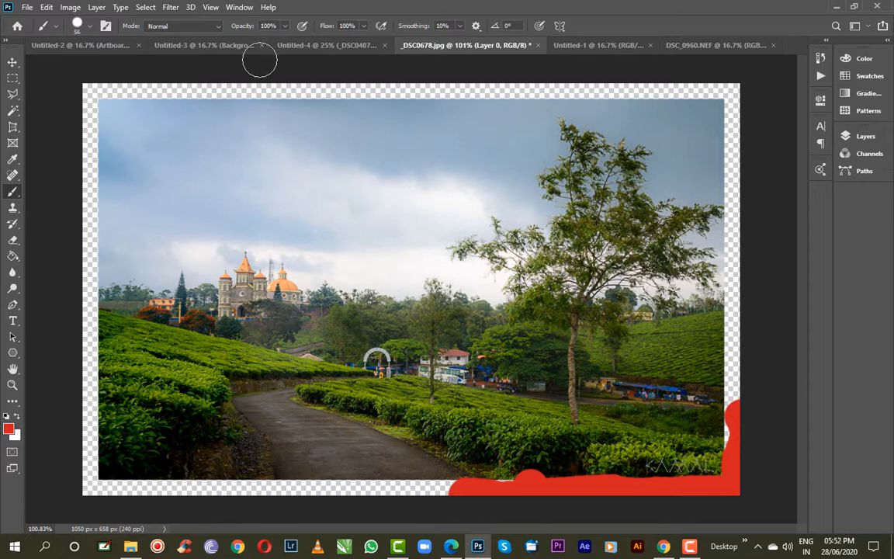
key(ctrl+z)
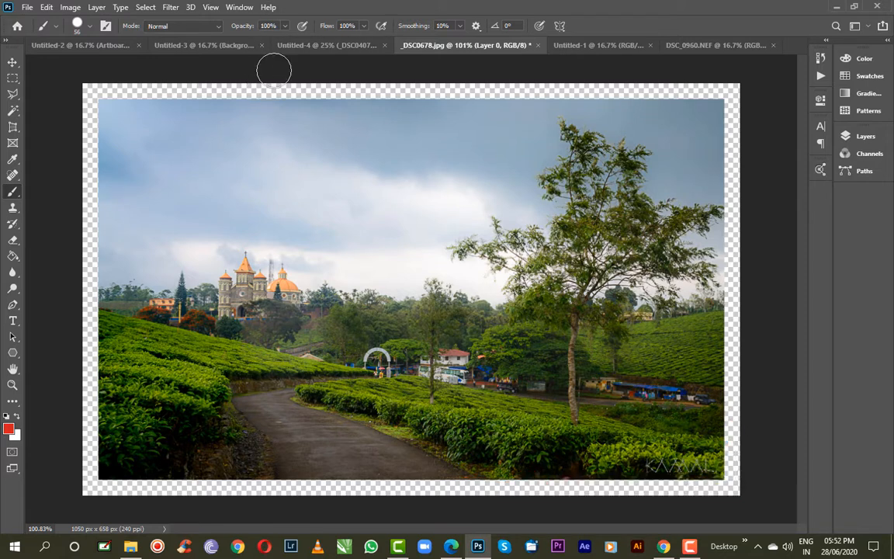
Step: Undo the canvas enlargement around the photo, comparing it once with the enlarged version
key(ctrl+z)
key(ctrl+z)
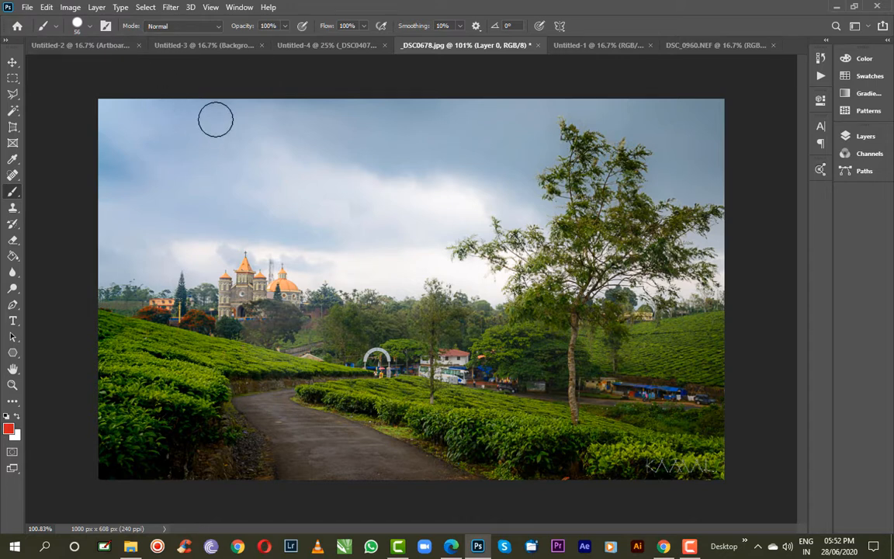
key(ctrl+shift+z)
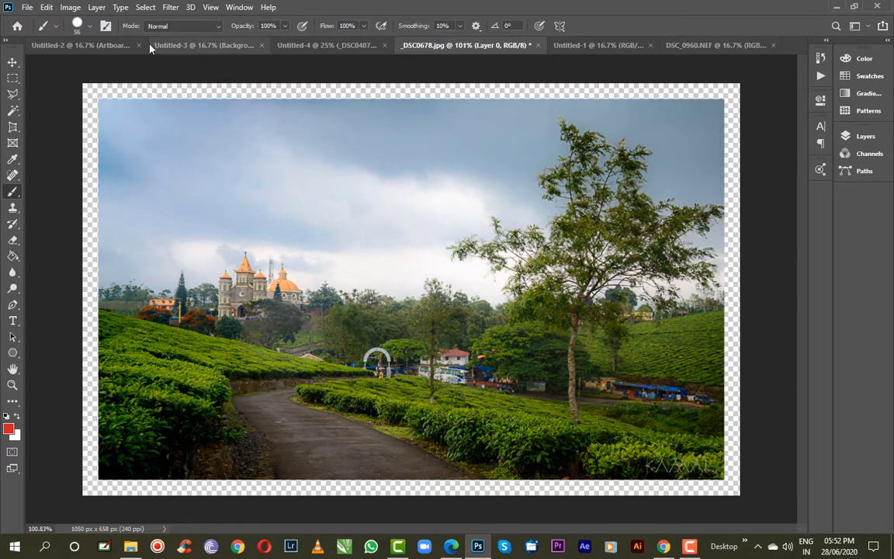
key(ctrl+z)
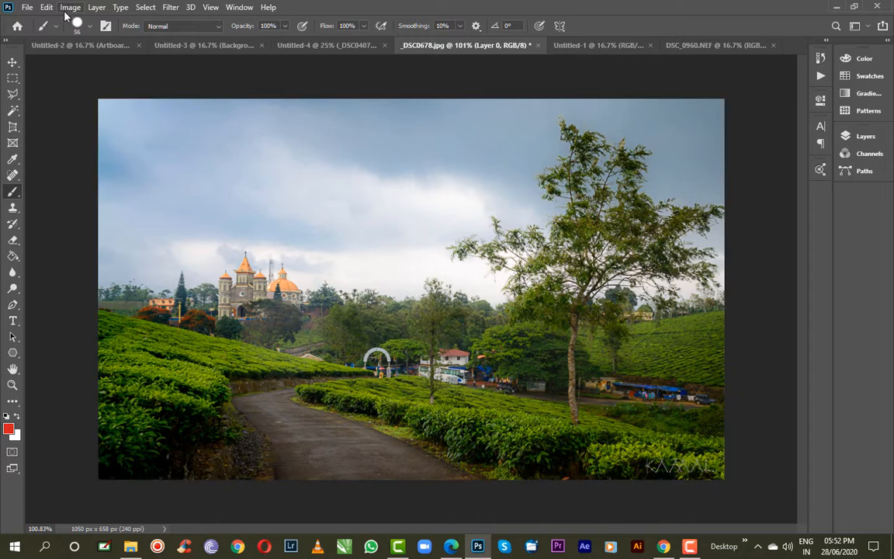
Step: Open the canvas size settings, make the new dimensions relative and set their unit to inches
click(69, 9)
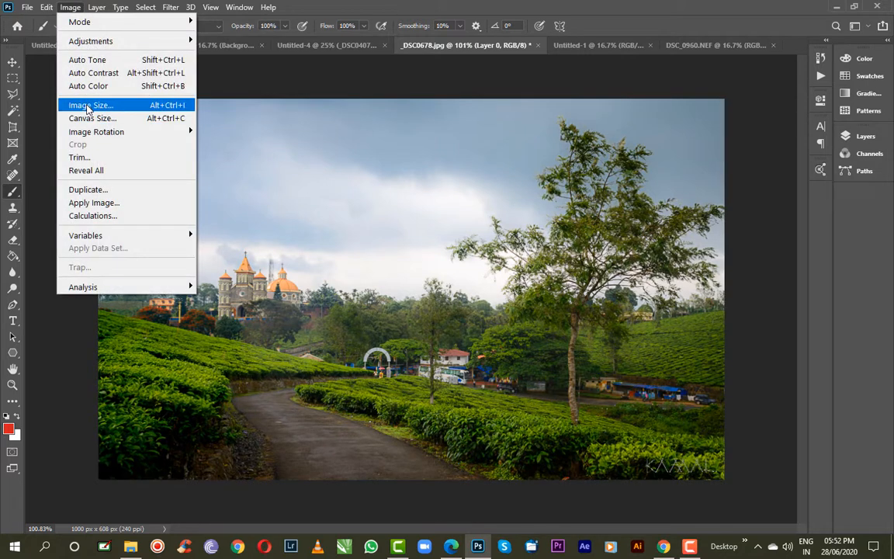
click(91, 120)
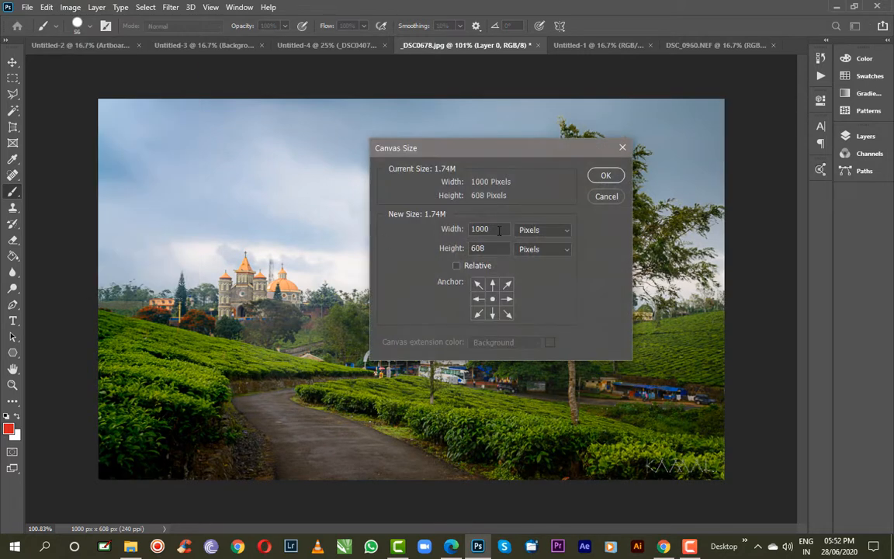
click(457, 265)
click(488, 231)
click(546, 229)
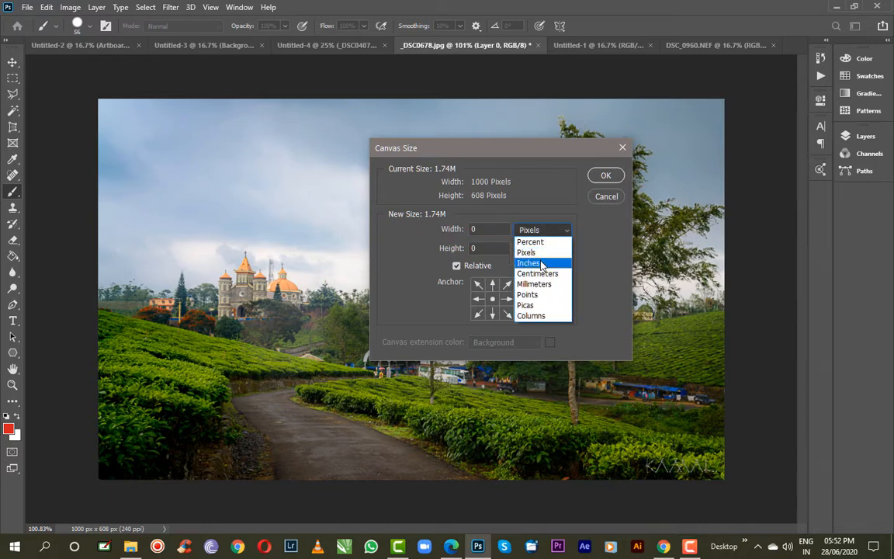
click(541, 264)
click(496, 227)
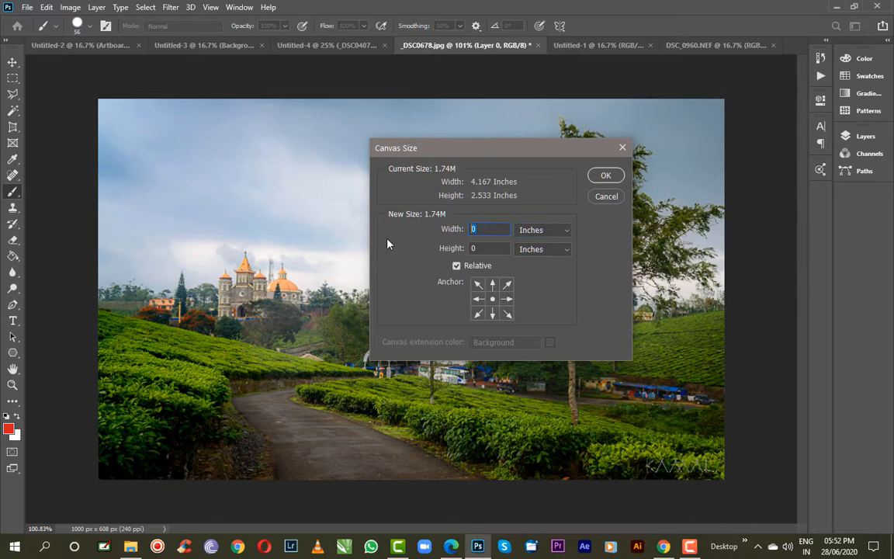
Step: Try extending the canvas by 1 inch in width and 1 inch in height, anchored at the bottom centre
text(1)
click(476, 249)
text(1)
click(493, 314)
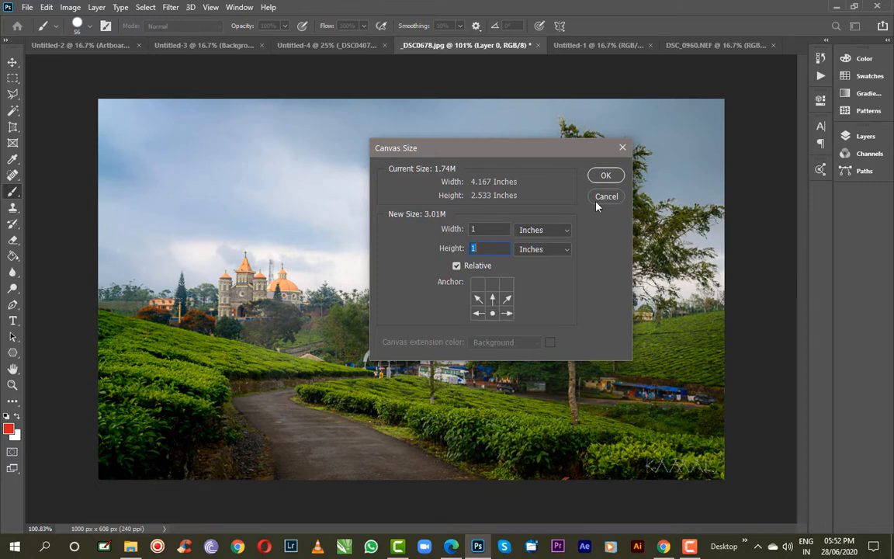
click(604, 175)
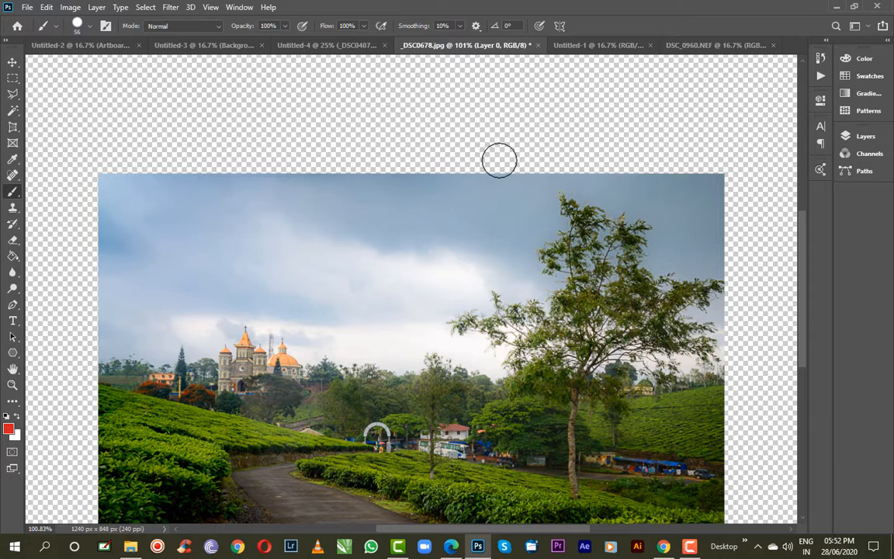
Step: View the whole bottom-anchored canvas and undo its extension
scroll(500, 160, down, 1)
scroll(499, 160, down, 2)
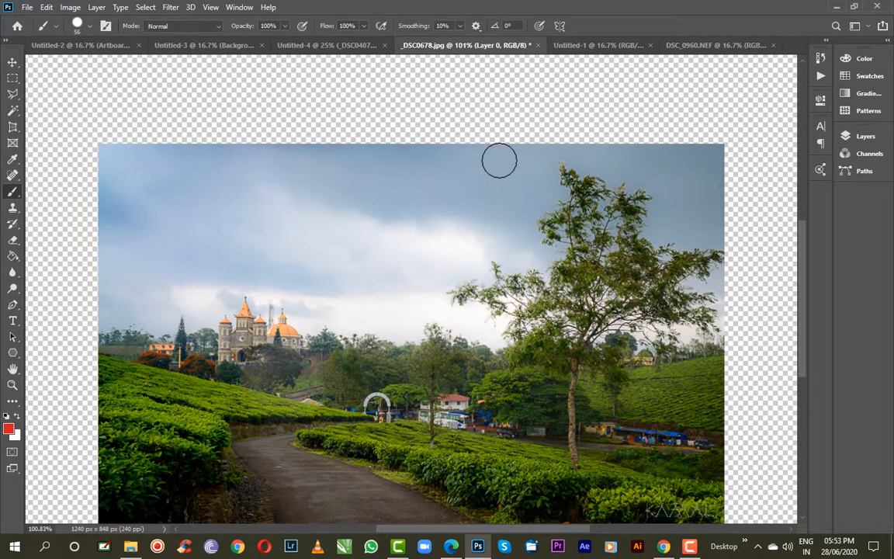
scroll(499, 160, down, 3)
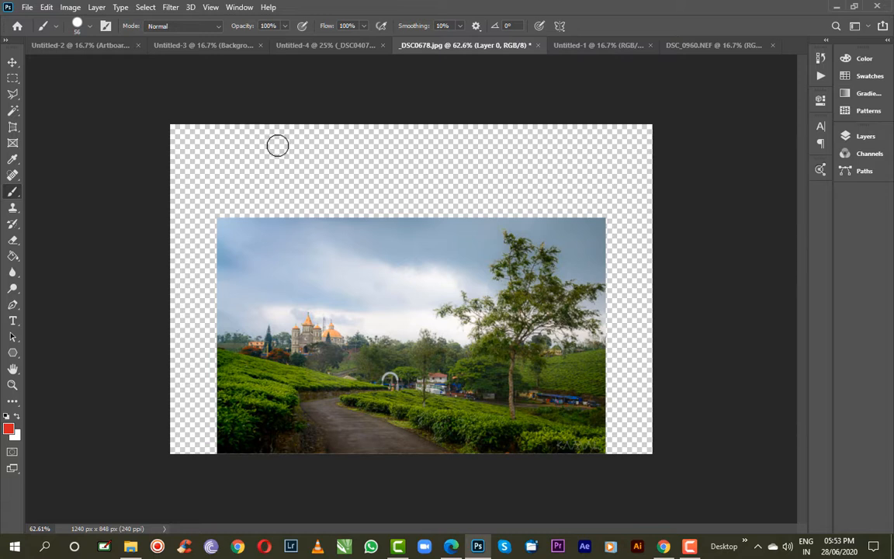
key(ctrl+z)
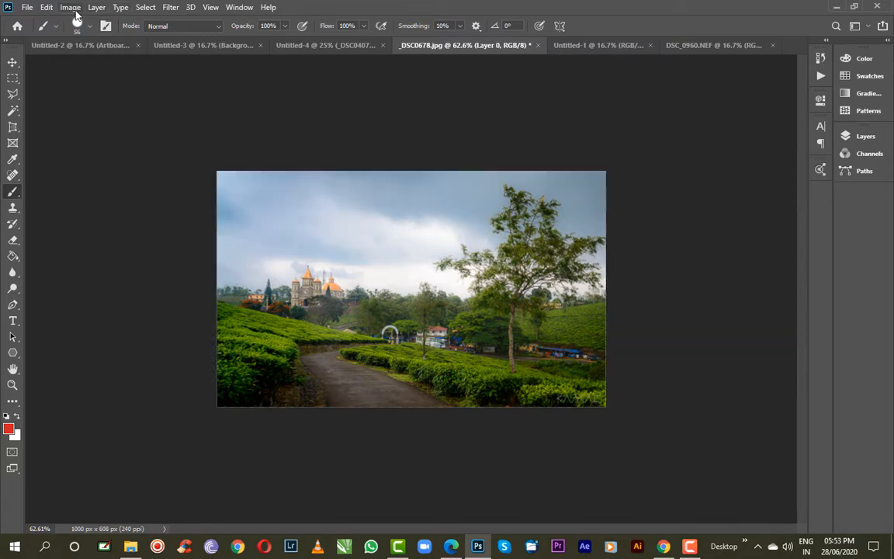
Step: Try extending the canvas by 1 inch in relative width and height with the centre anchor, and undo it
click(70, 10)
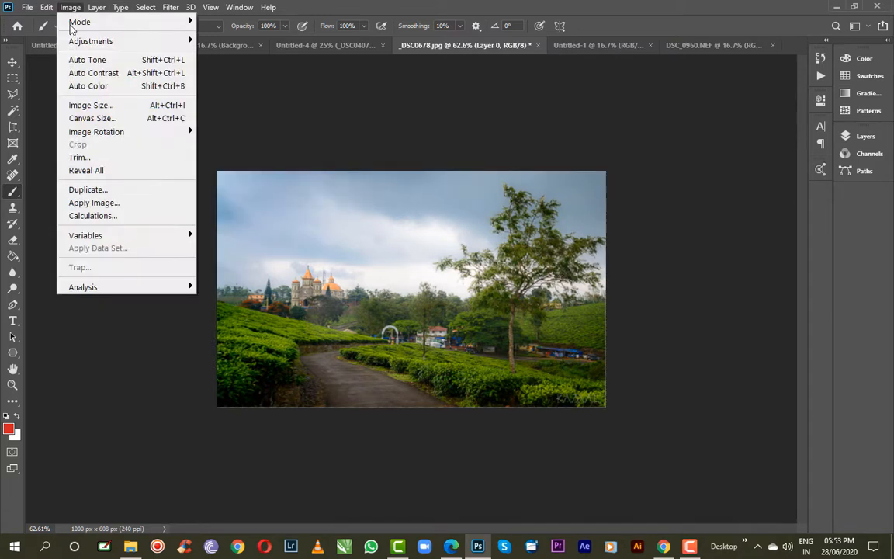
click(92, 118)
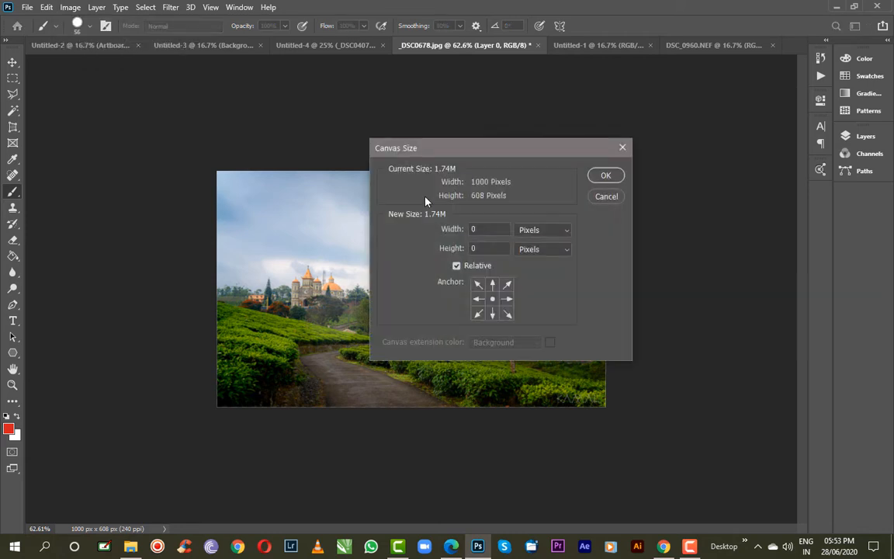
click(554, 229)
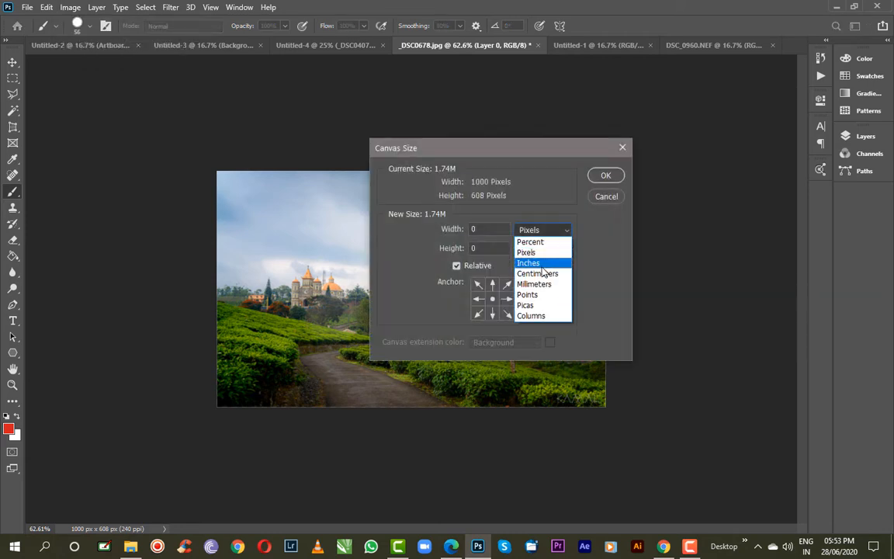
click(543, 266)
double_click(471, 232)
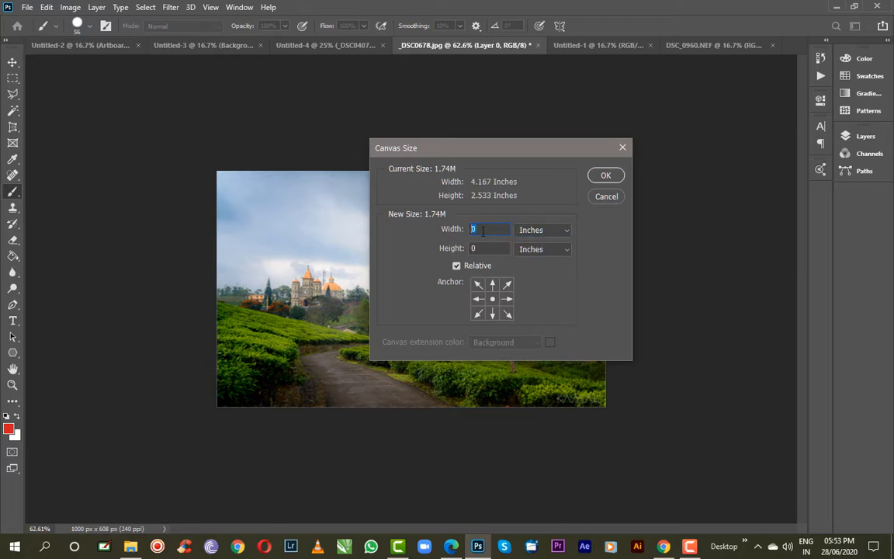
text(11)
click(605, 176)
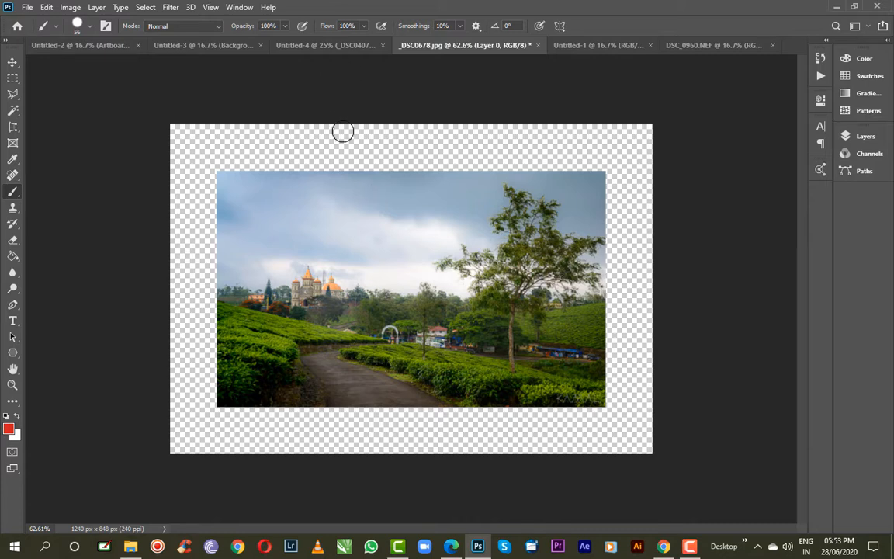
key(ctrl+z)
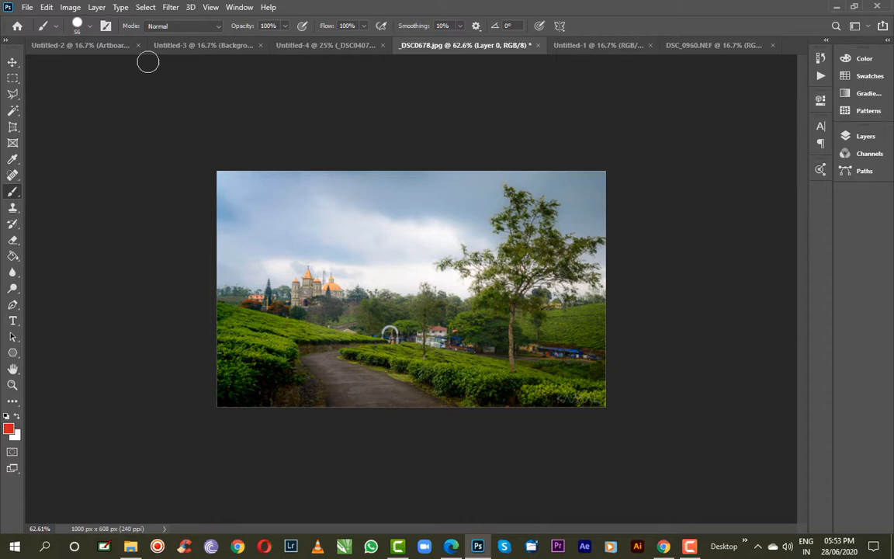
Step: Try reducing the canvas to 800 by 400 pixels with non-relative dimensions and the centre anchor, accepting the clipping
click(69, 8)
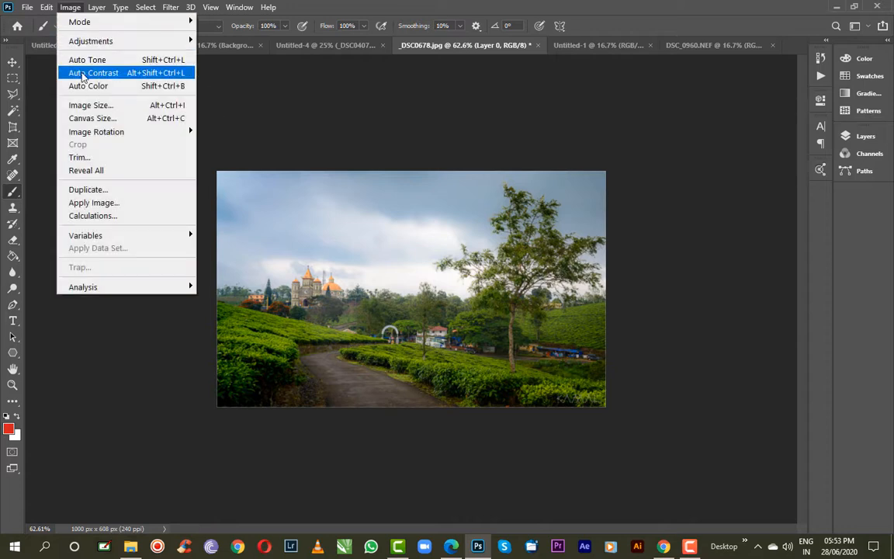
click(93, 119)
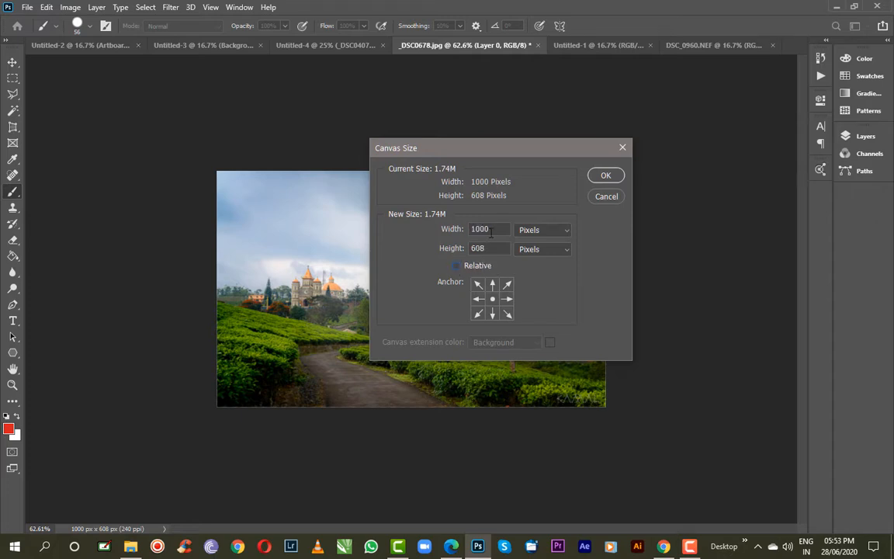
drag(490, 230, 433, 235)
text(800)
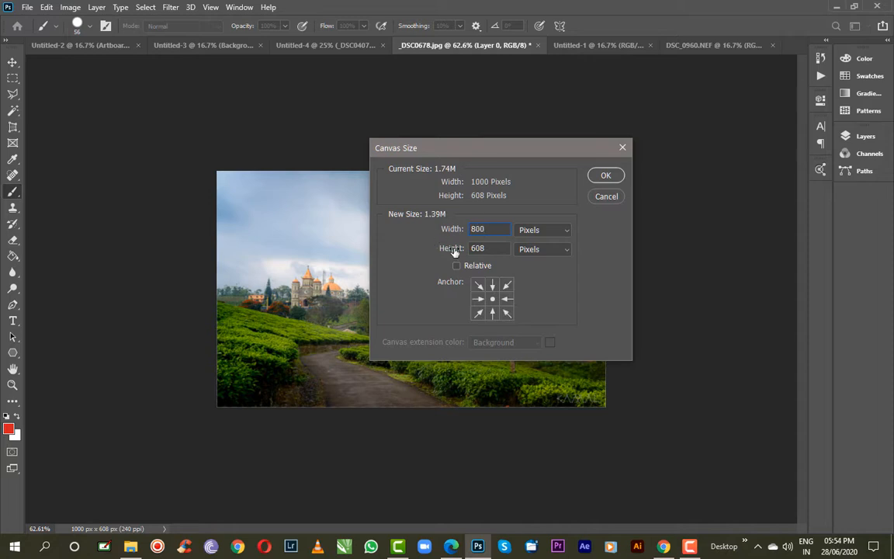
key(Tab)
text(400)
click(605, 177)
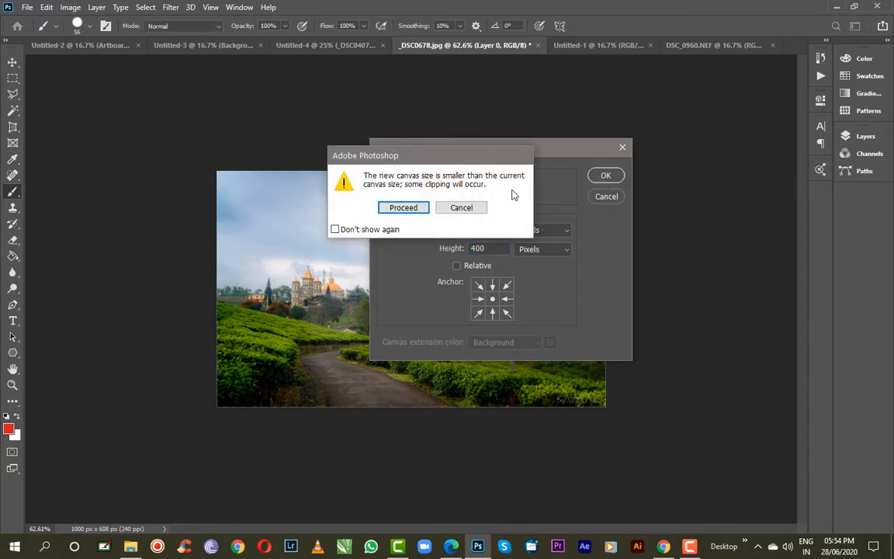
drag(475, 158, 318, 249)
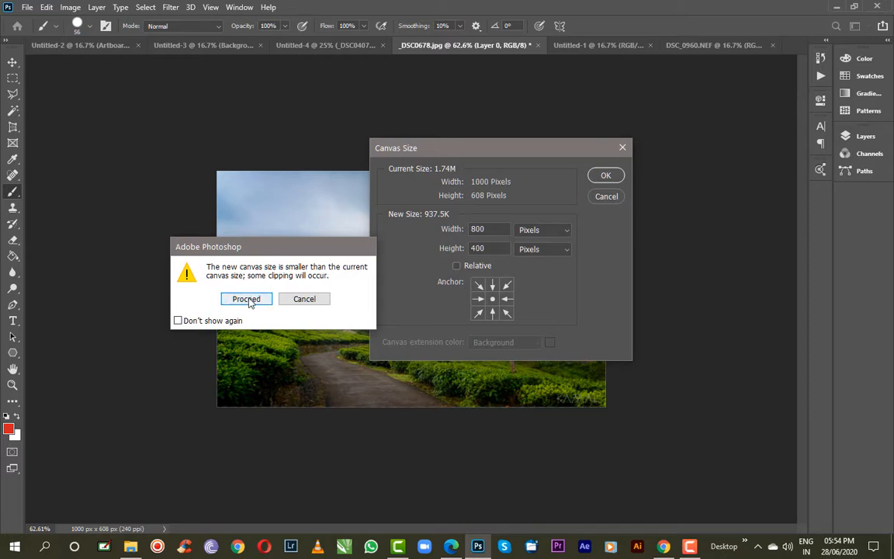
click(247, 299)
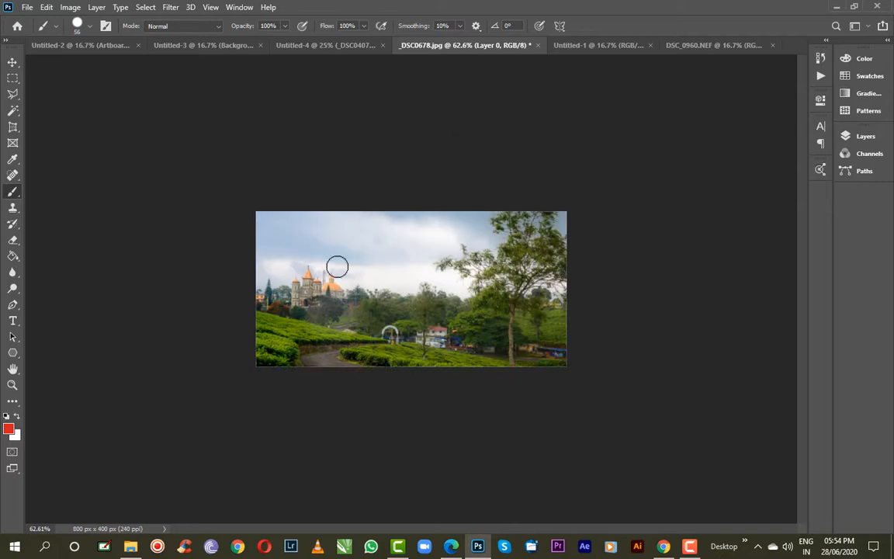
Step: Try repositioning the photo inside the reduced canvas with the Move tool, and undo the moves
click(13, 62)
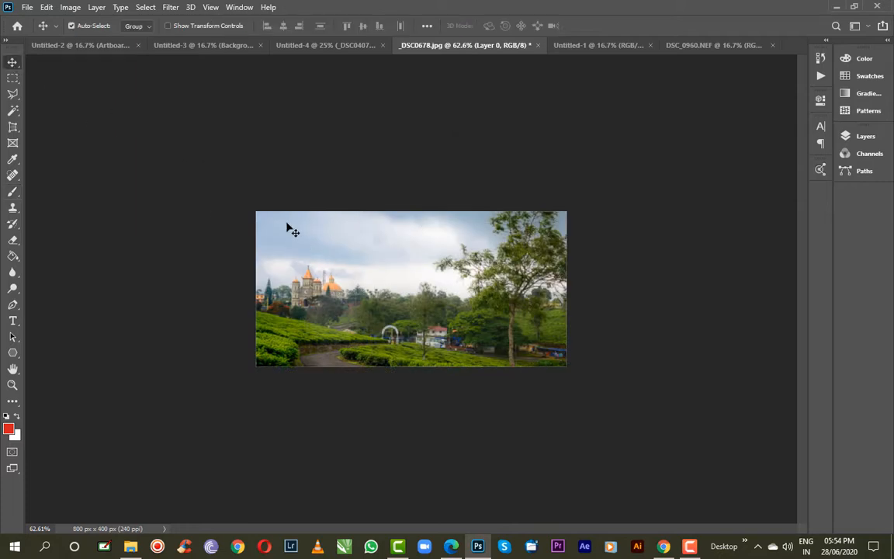
scroll(330, 257, up, 4)
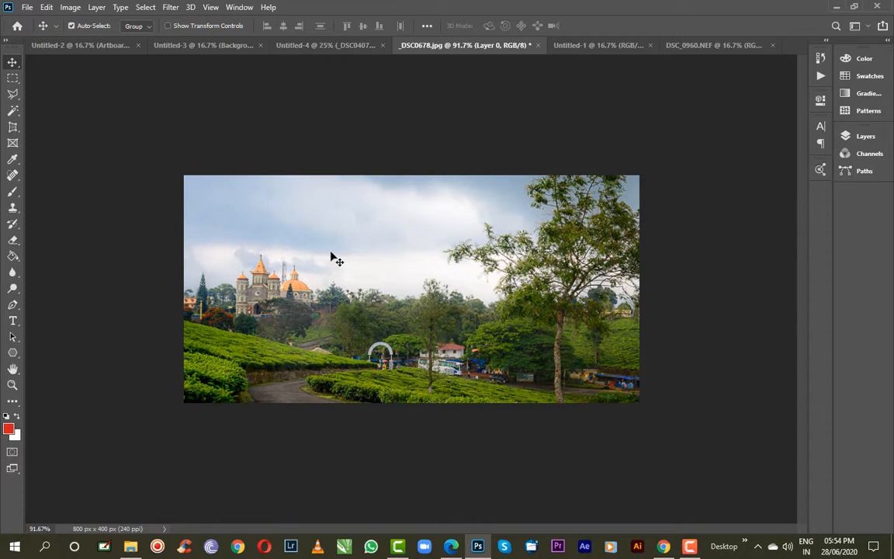
drag(334, 261, 345, 369)
drag(381, 333, 385, 264)
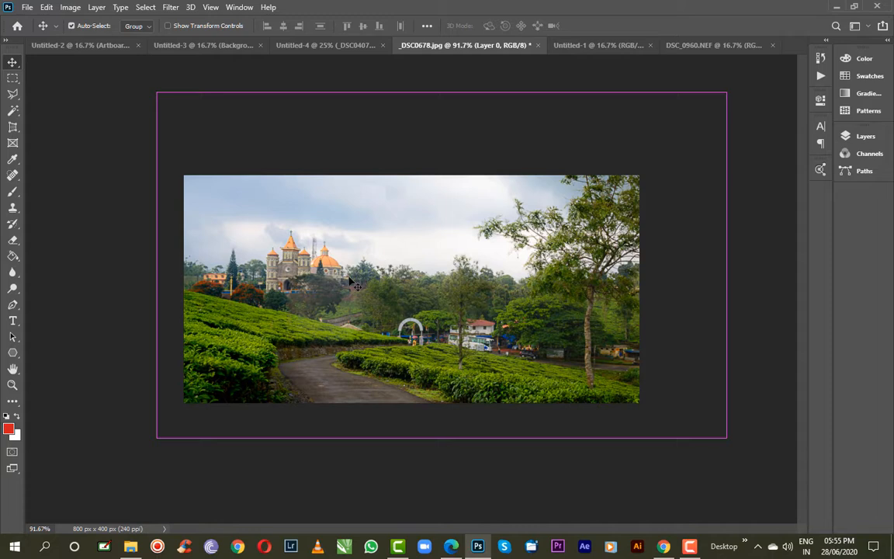
key(ctrl+z)
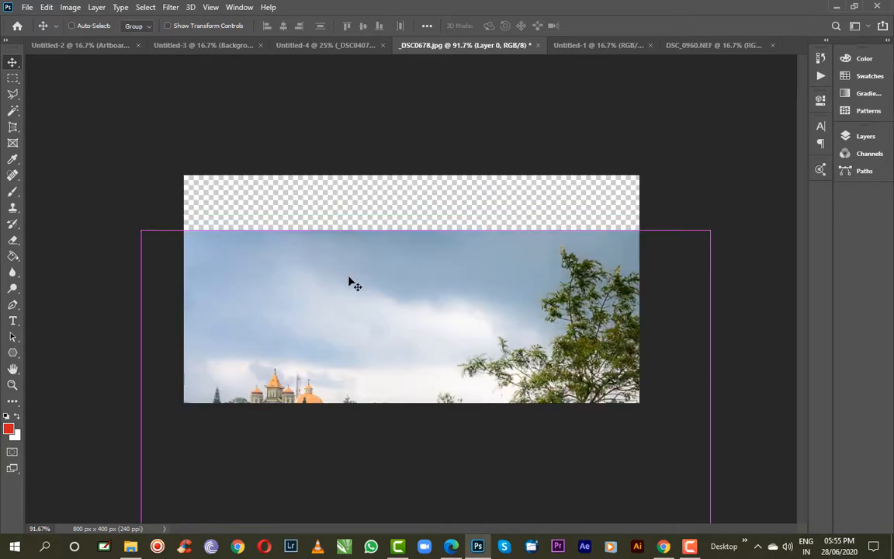
key(ctrl+z)
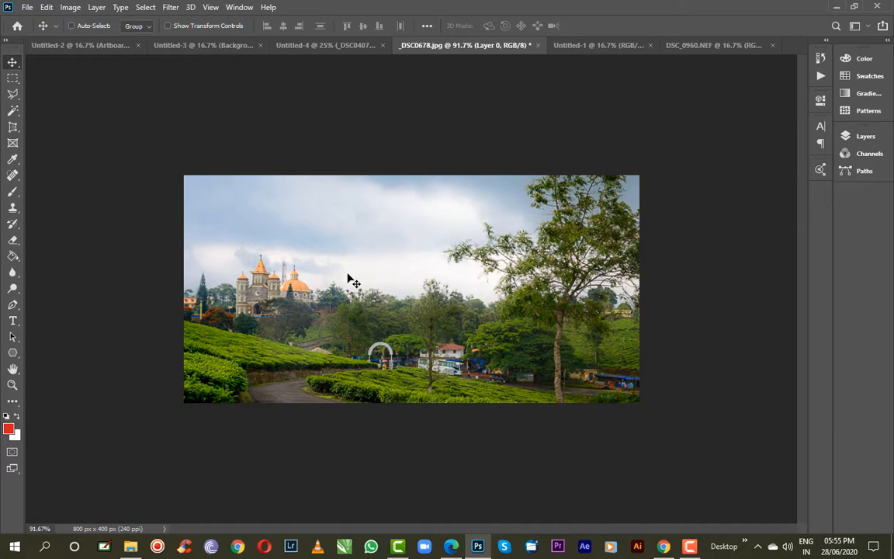
Step: Undo the canvas reduction, and try shifting the photo slightly away from the canvas corner and back
key(z)
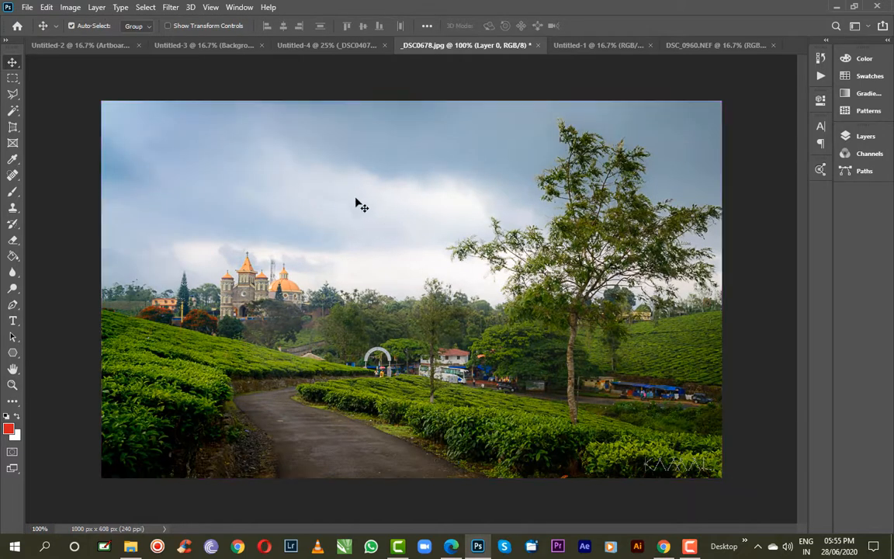
drag(334, 184, 340, 189)
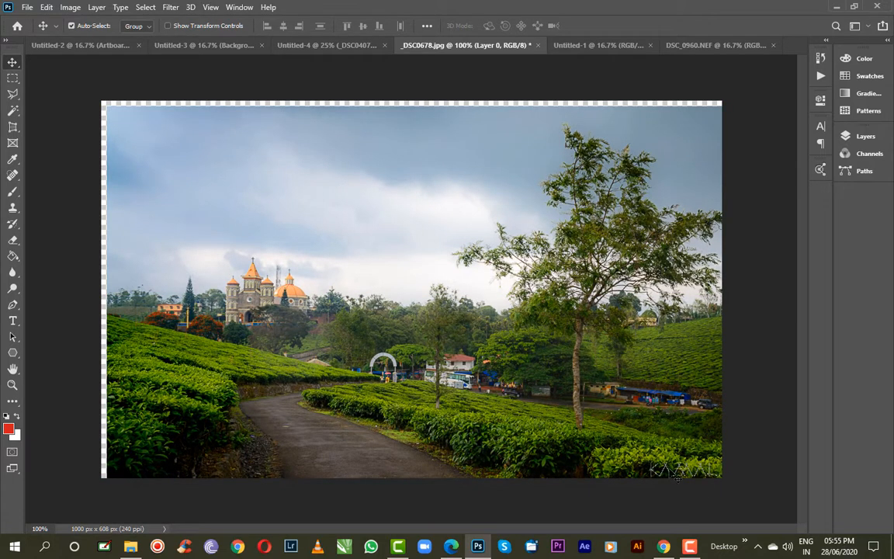
drag(172, 170, 168, 162)
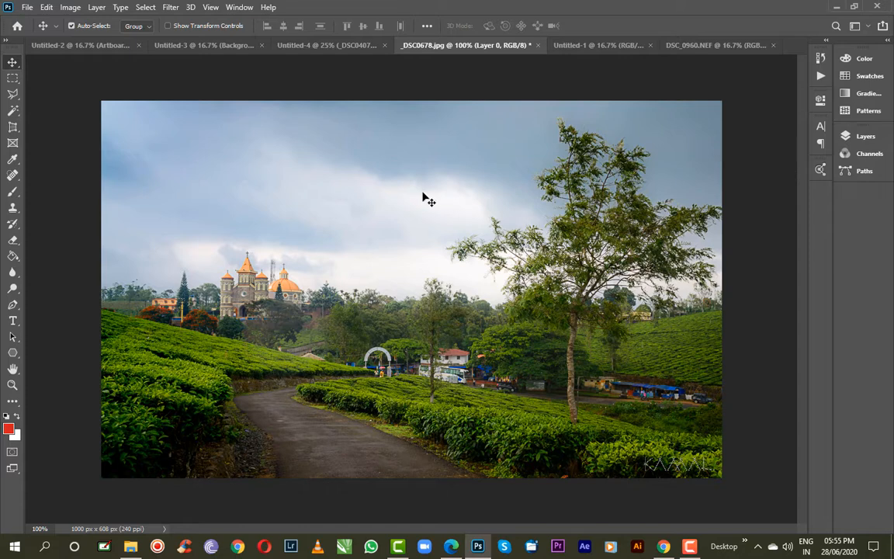
Step: Draw a rectangular marquee selection around the church and the hillside below it
click(13, 127)
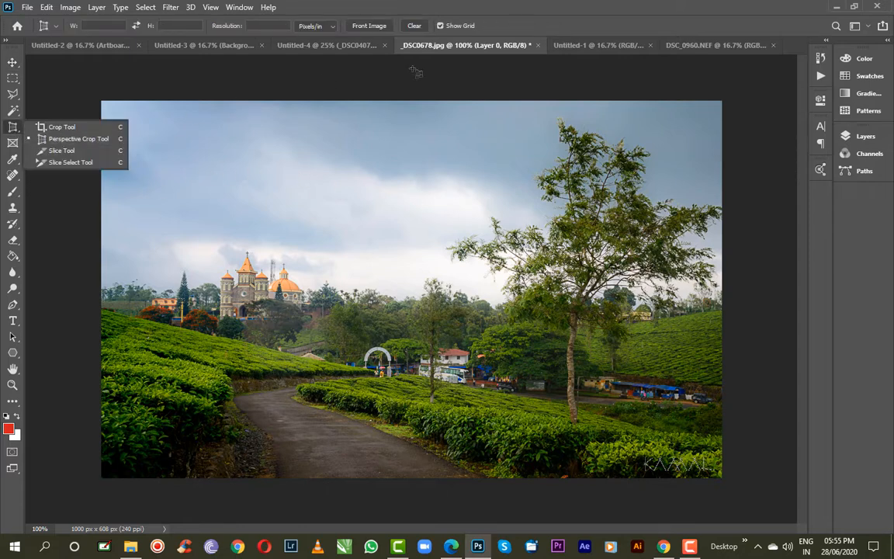
click(61, 140)
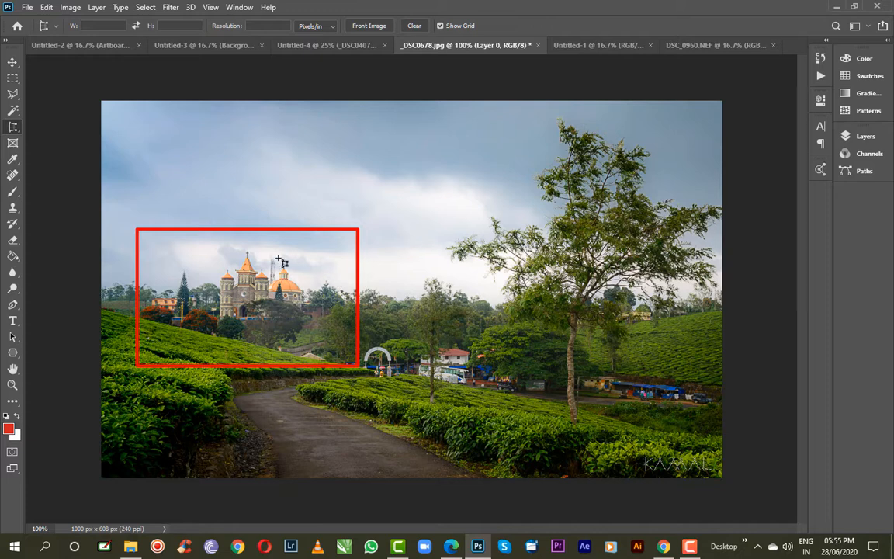
click(13, 79)
drag(125, 223, 367, 386)
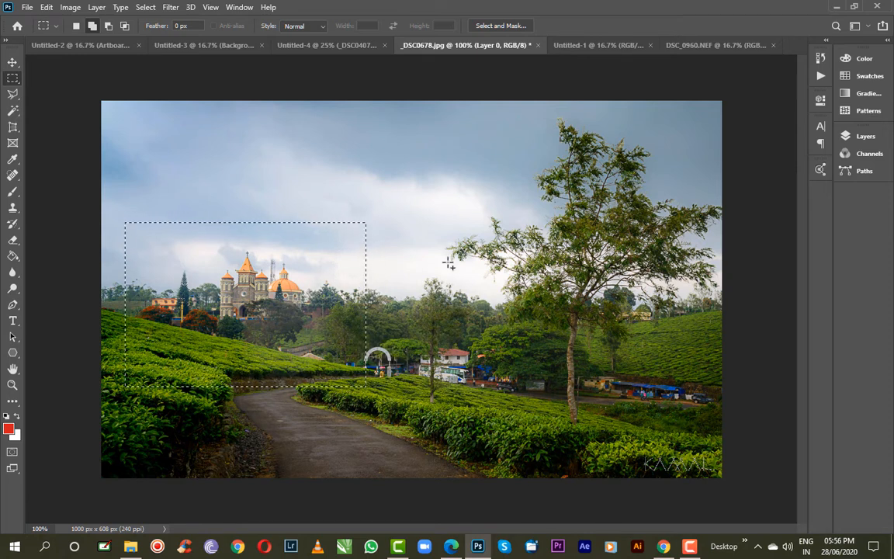
Step: Clear the marquee selection around the church and switch to the Crop tool
click(156, 159)
click(12, 126)
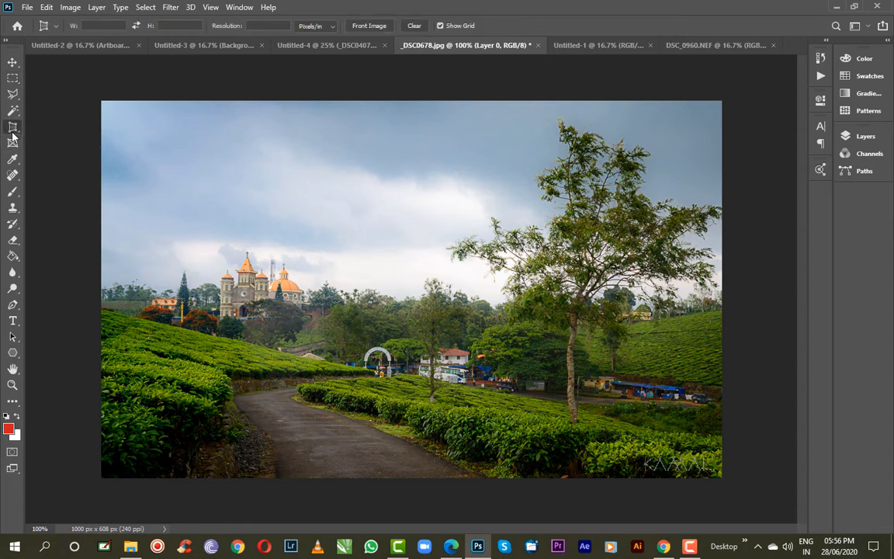
click(60, 129)
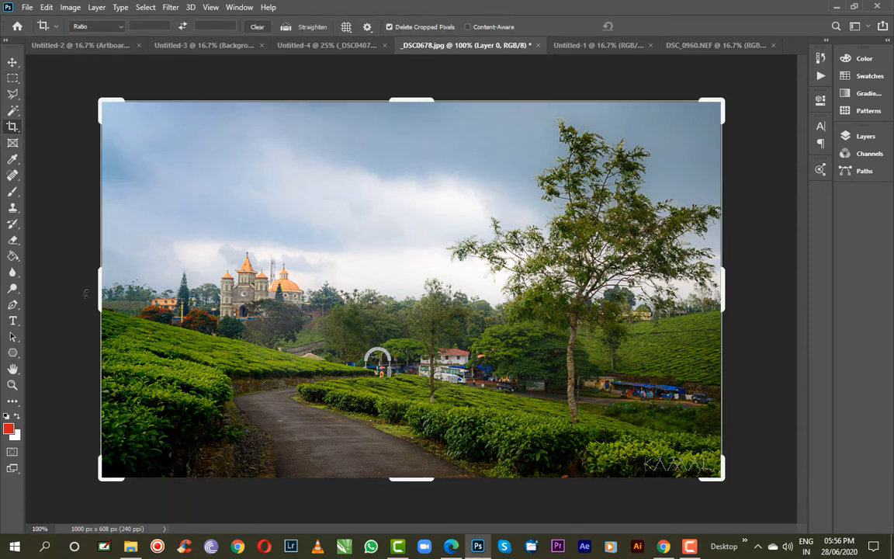
Step: Try cropping the photo to about 346 by 244 pixels around the church with Delete Cropped Pixels on, and undo the crop
drag(96, 291, 117, 291)
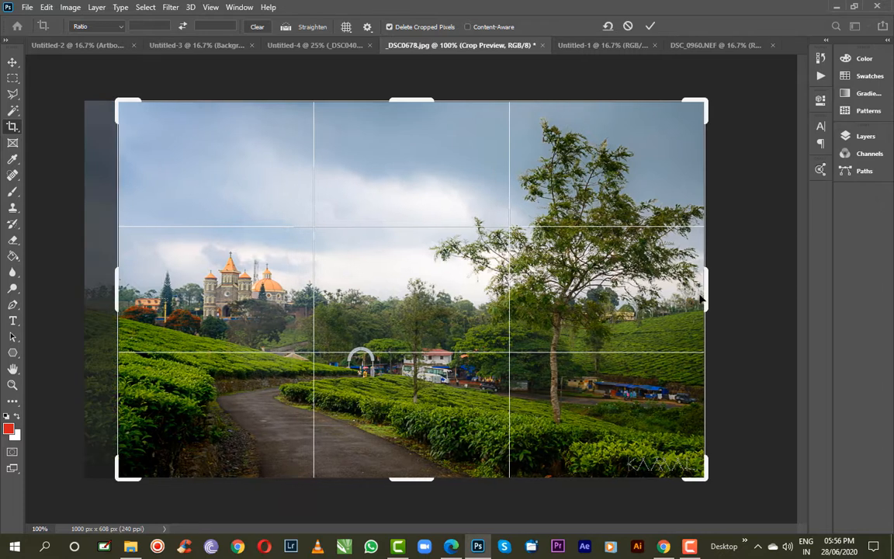
drag(701, 286, 519, 287)
drag(412, 477, 413, 421)
drag(416, 148, 423, 211)
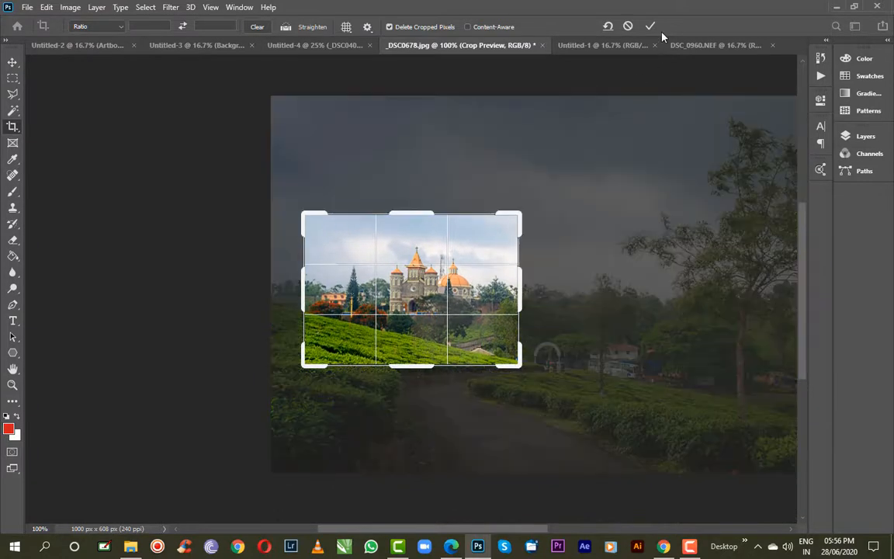
click(651, 27)
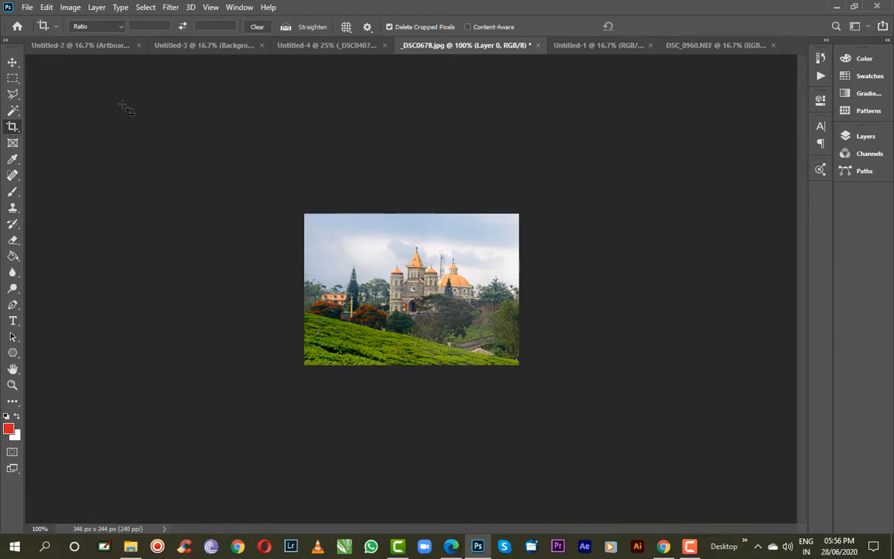
key(ctrl+z)
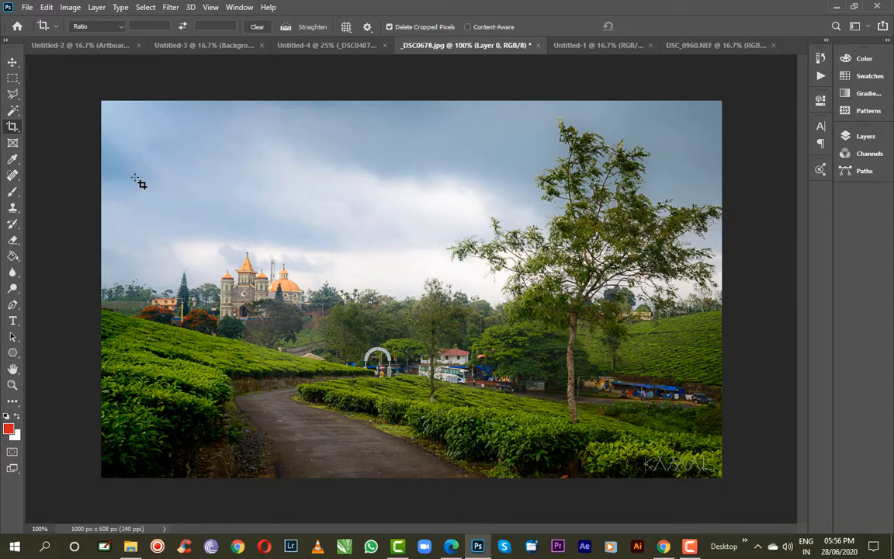
Step: Try cropping to about 396 by 321 pixels around the church with Delete Cropped Pixels off, and shift the photo inside the cropped canvas
drag(132, 176, 375, 369)
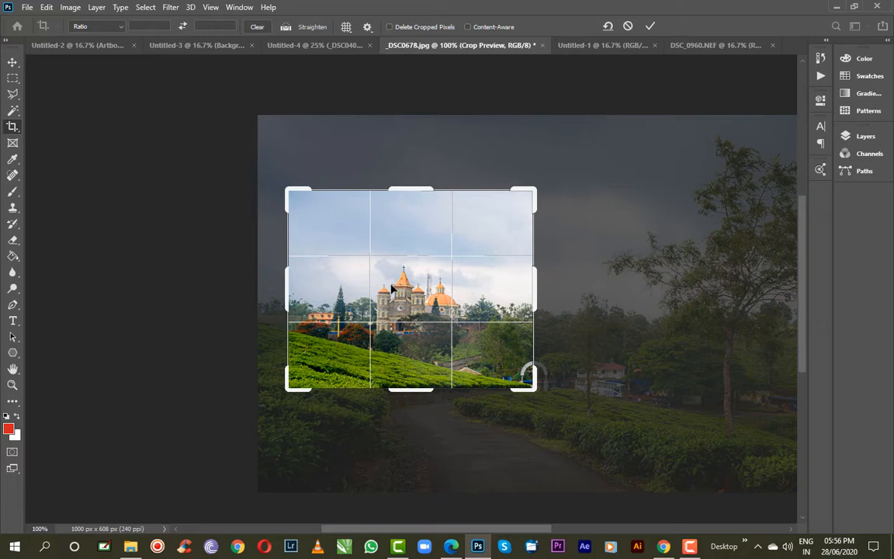
click(650, 26)
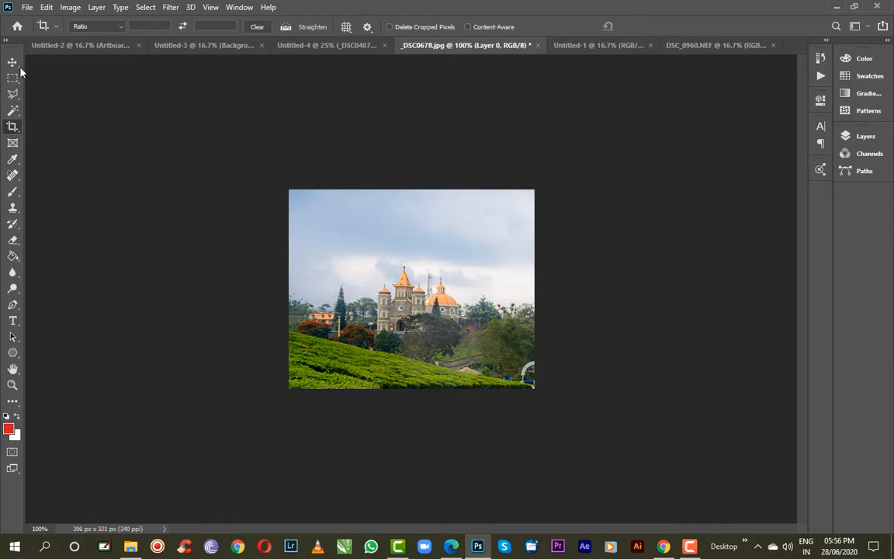
key(v)
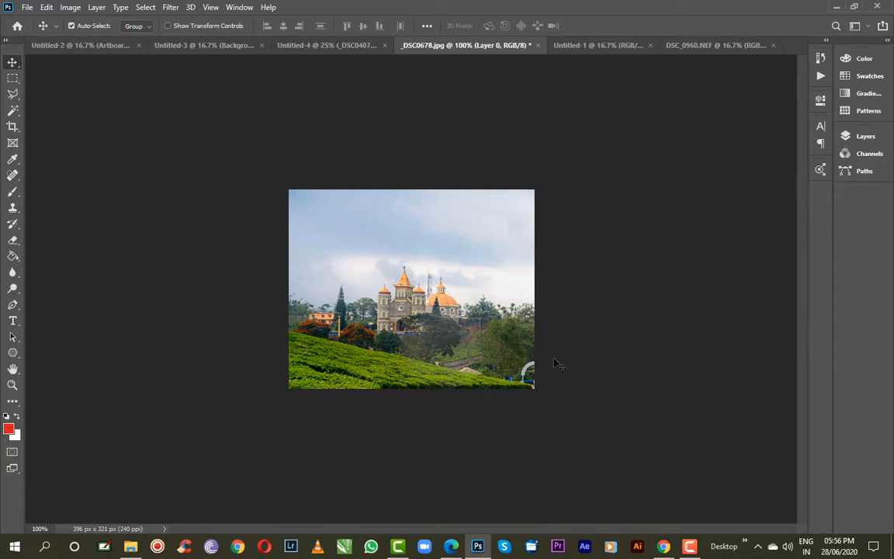
drag(387, 371, 338, 378)
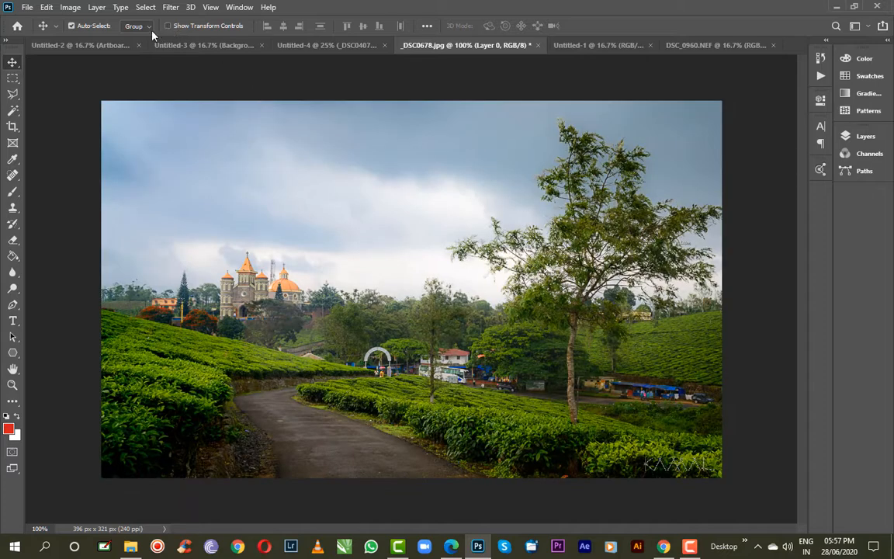
Step: Try cropping the photo to about 344 by 315 pixels around the church with Delete Cropped Pixels enabled
click(12, 126)
click(415, 27)
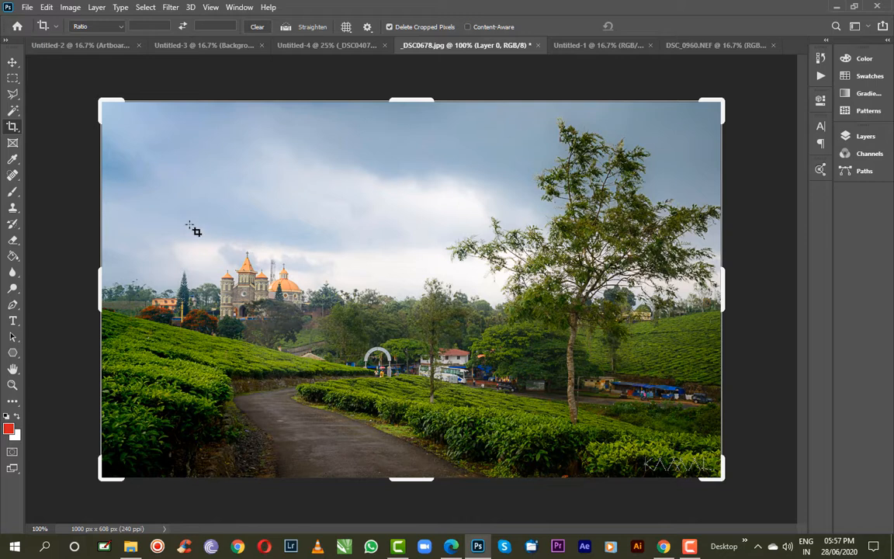
drag(131, 208, 325, 353)
click(655, 26)
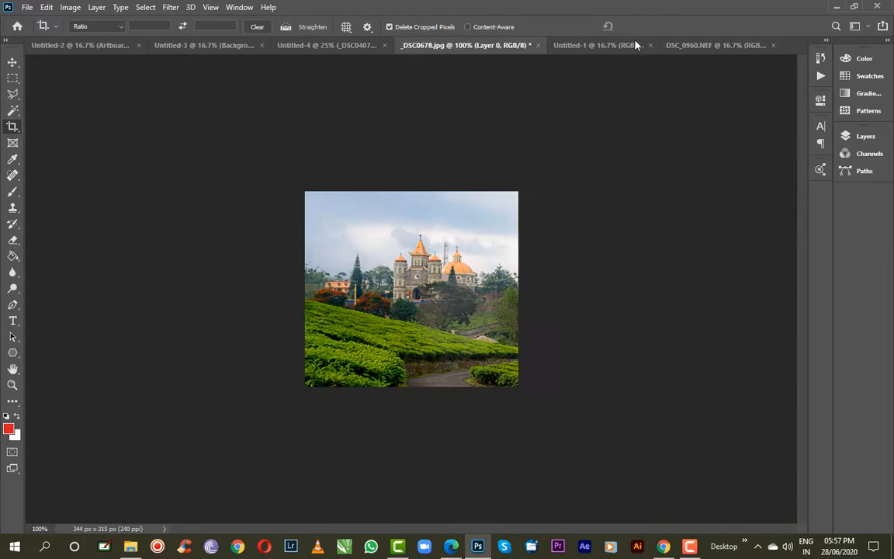
Step: Try shifting the cropped photo with the Move tool, and undo the crop
click(12, 64)
drag(353, 216, 322, 210)
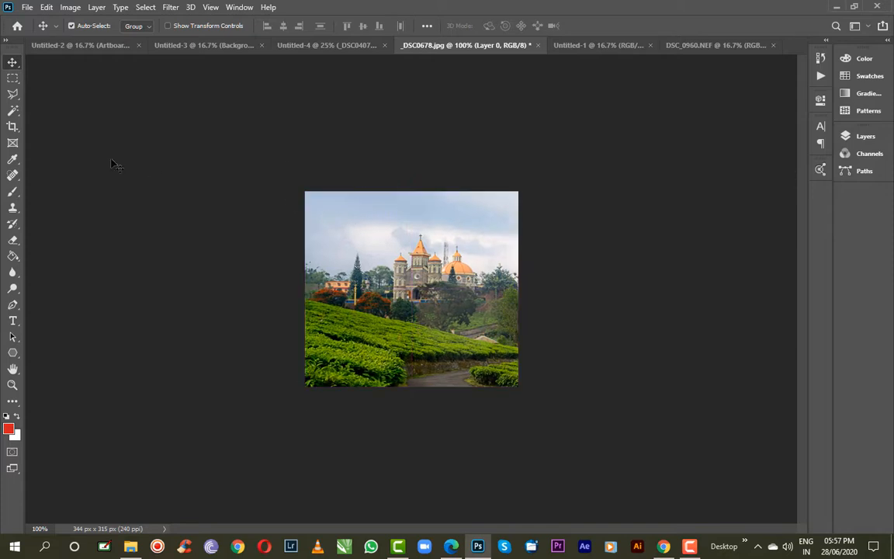
click(12, 127)
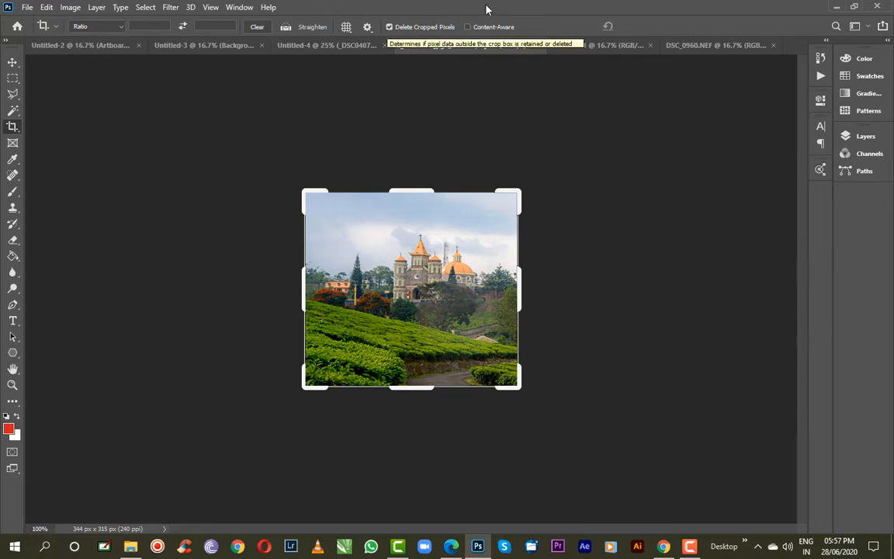
key(ctrl+z)
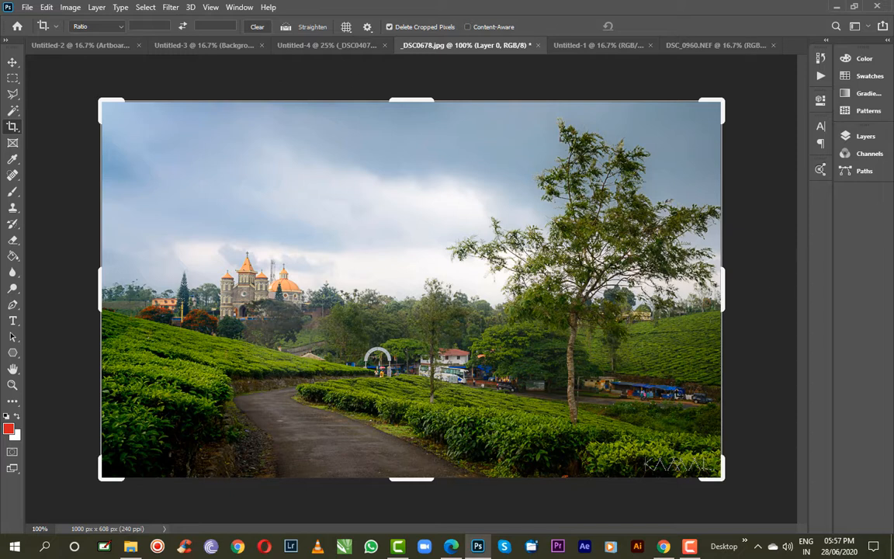
Step: Try extending the canvas beyond the photo's sides and upper edge to about 1186 by 696 pixels with the Crop tool, and undo it
drag(101, 287, 75, 281)
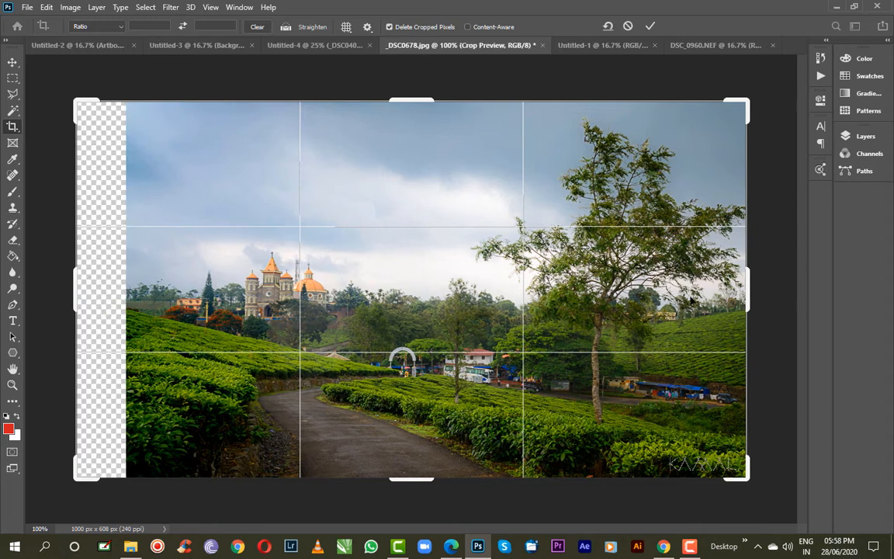
drag(758, 285, 782, 285)
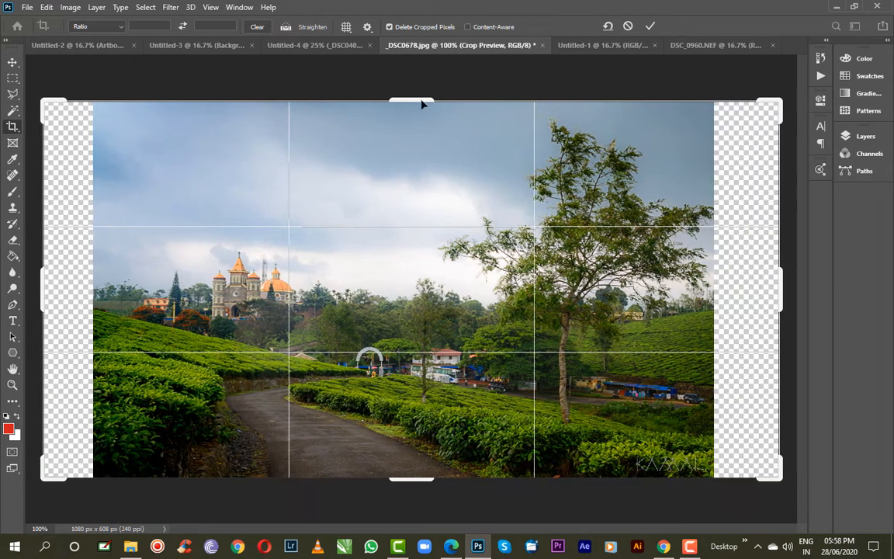
drag(418, 95, 439, 68)
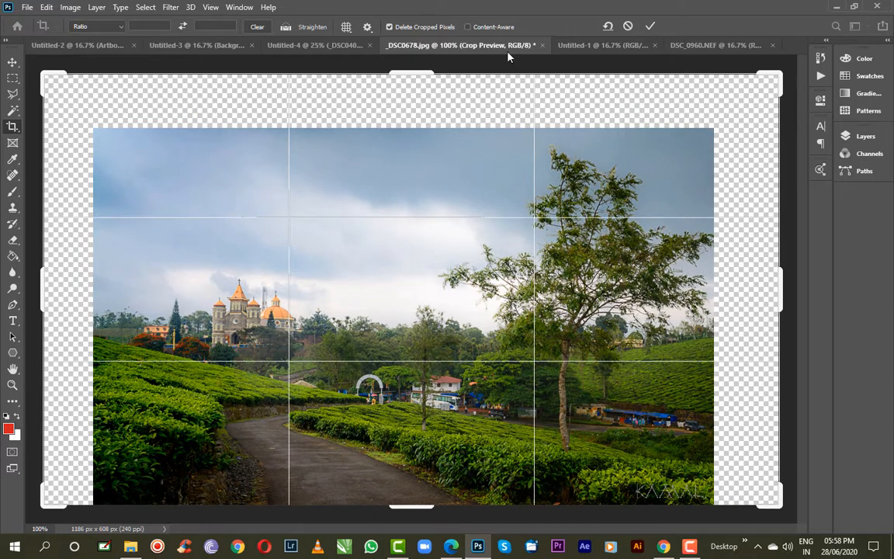
click(650, 26)
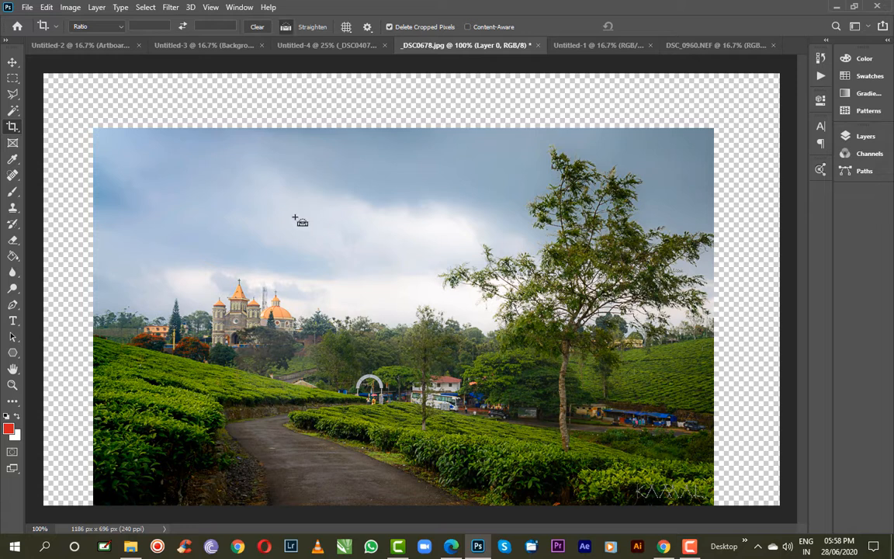
key(ctrl+z)
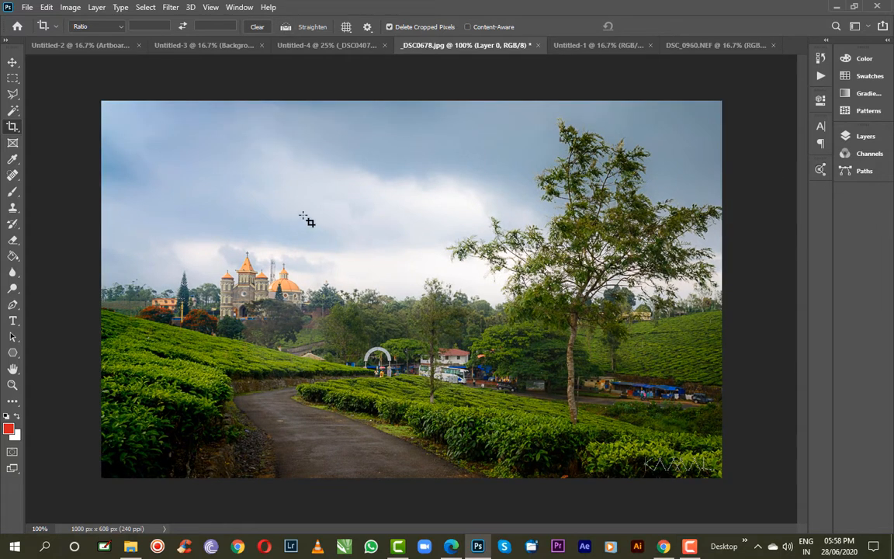
Step: Convert Layer 0 into a background layer, and swap the foreground and background colours to make red the background colour
click(846, 136)
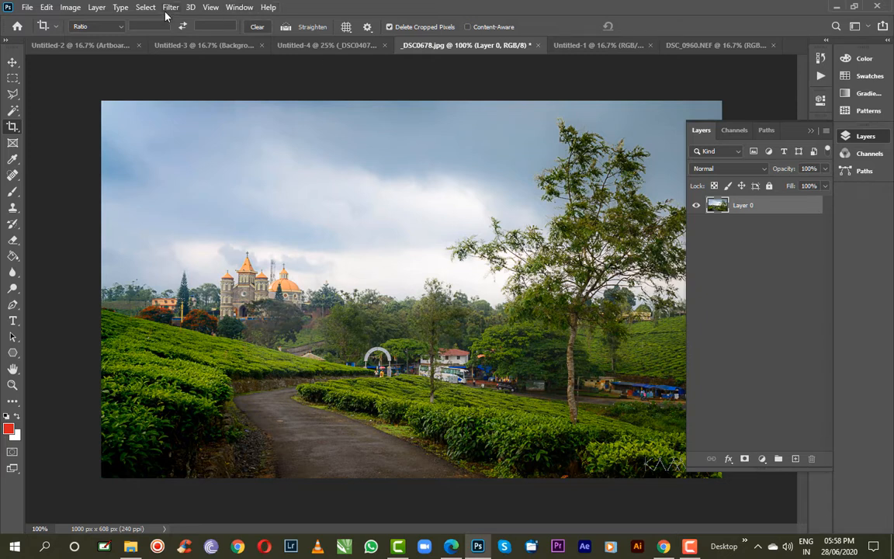
click(97, 9)
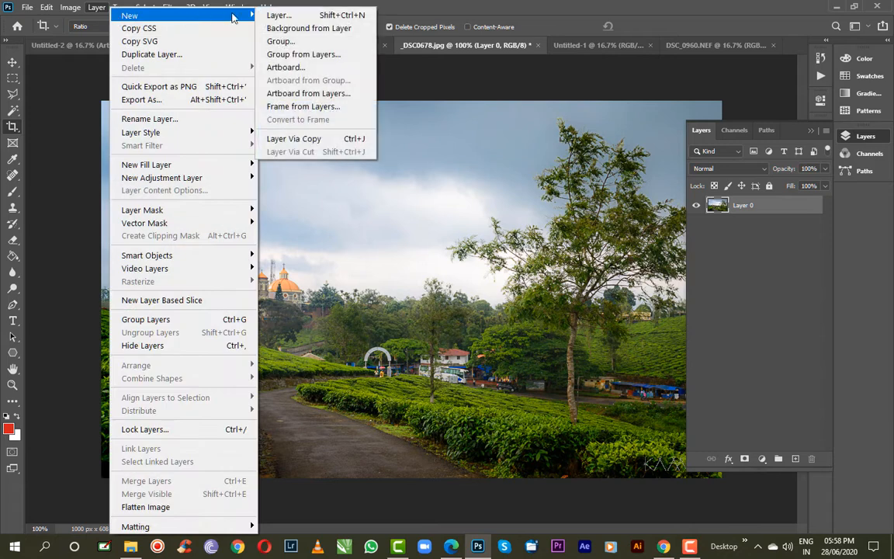
mouse_move(240, 8)
mouse_move(97, 8)
mouse_move(144, 17)
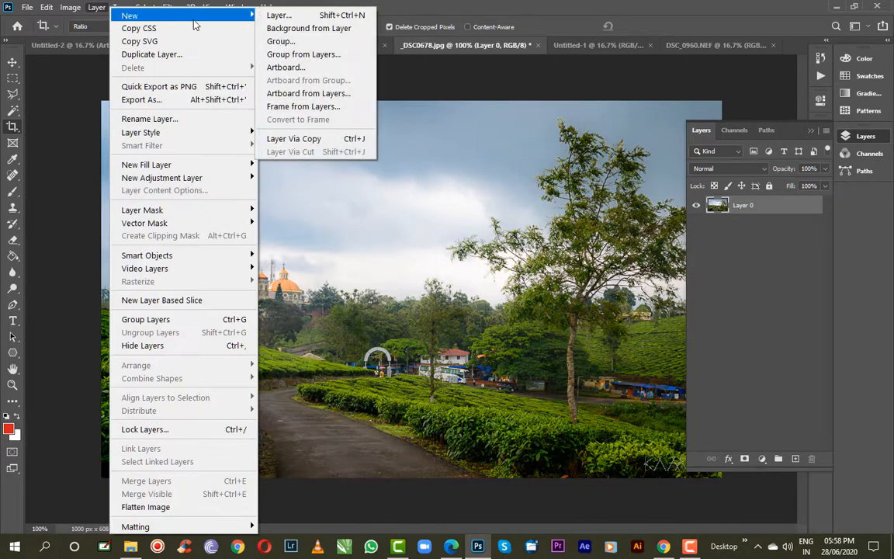
click(301, 28)
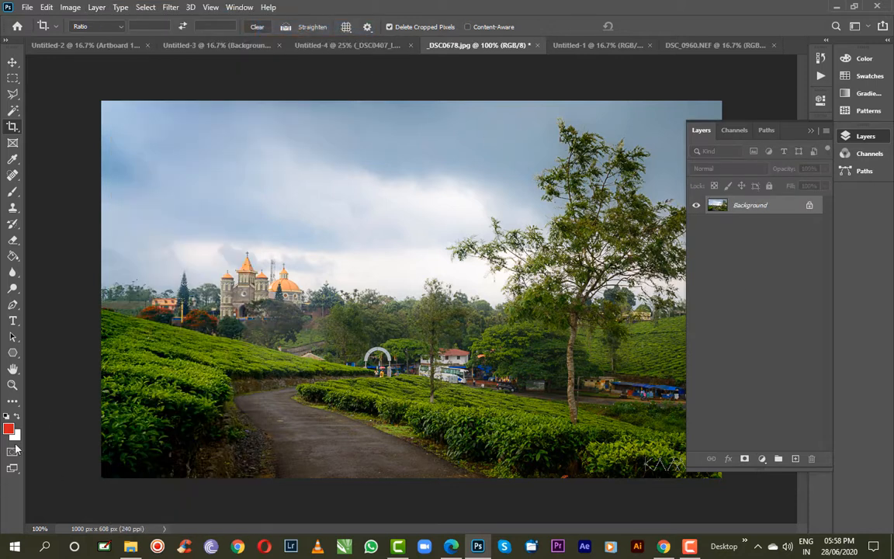
click(17, 417)
click(813, 131)
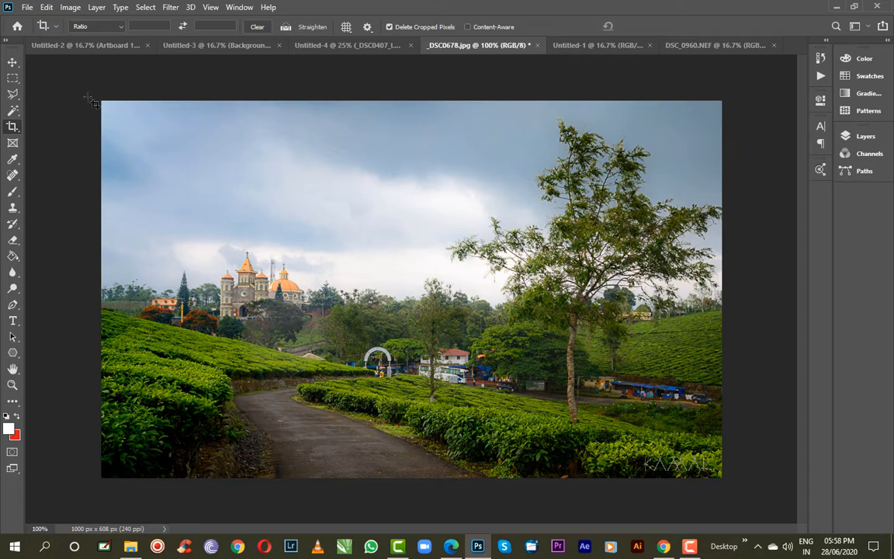
Step: Try extending the canvas with the Crop tool beyond the photo's left and upper edges to about 1098 by 684 pixels, filled with red
drag(104, 104, 728, 480)
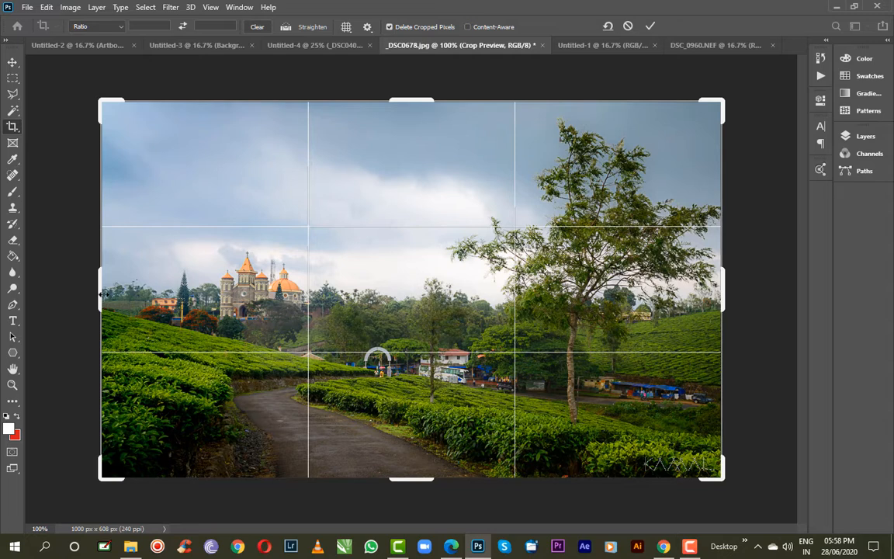
drag(101, 291, 69, 270)
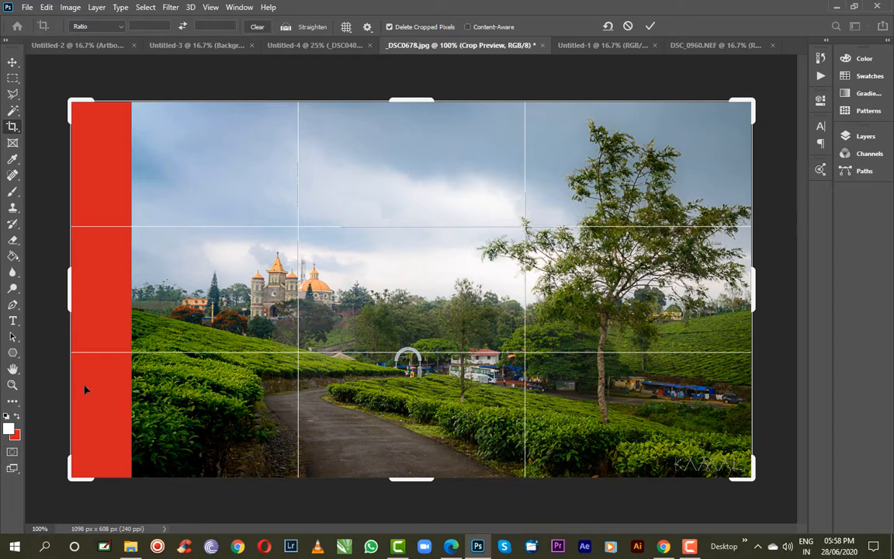
drag(410, 100, 416, 75)
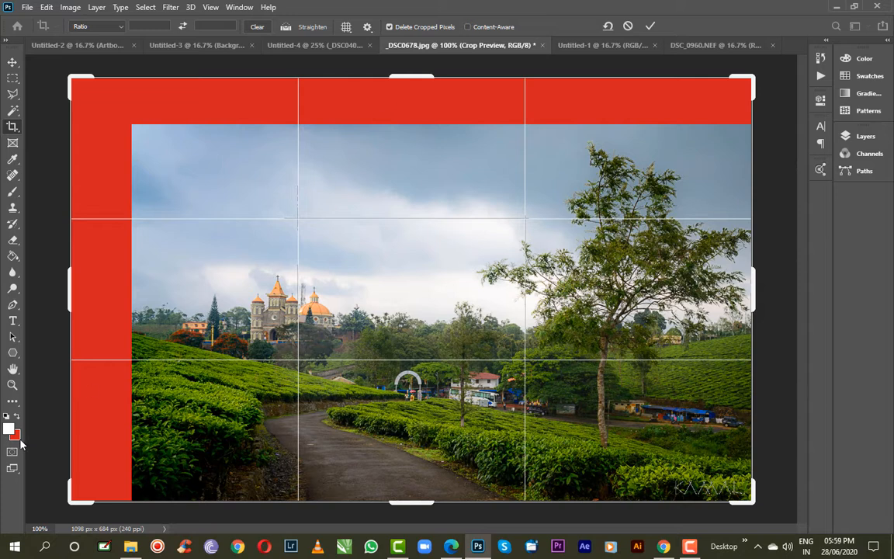
click(649, 27)
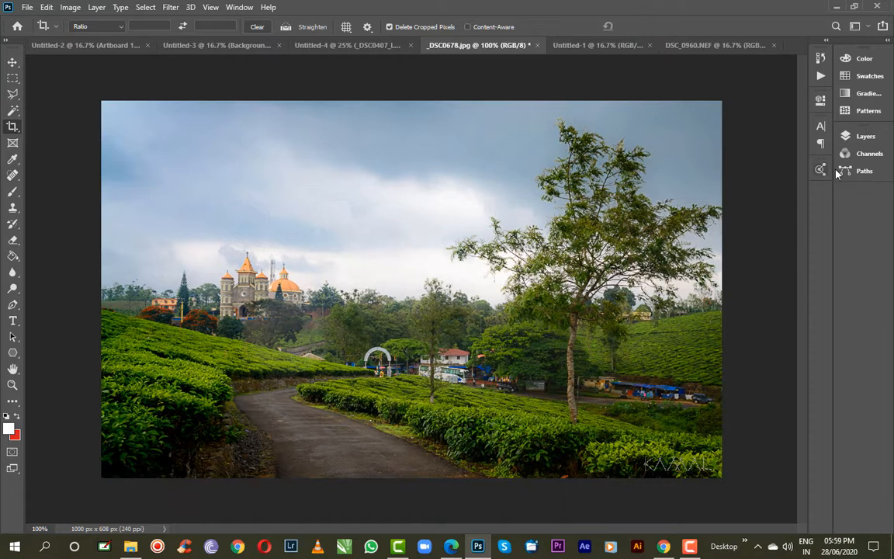
Step: Unlock the background into a regular layer, and extend the canvas around all four sides of the photo to about 1126 by 742 pixels by cropping
click(863, 136)
click(808, 207)
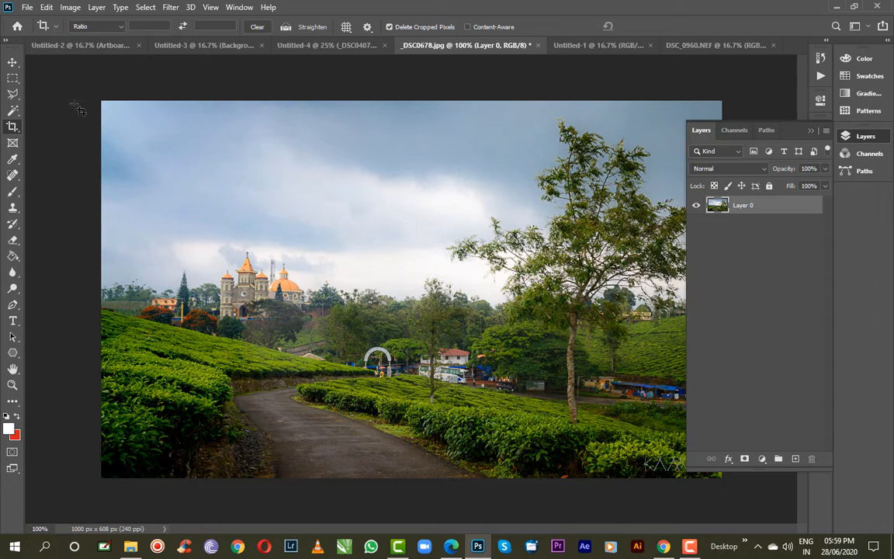
drag(104, 101, 724, 479)
click(810, 131)
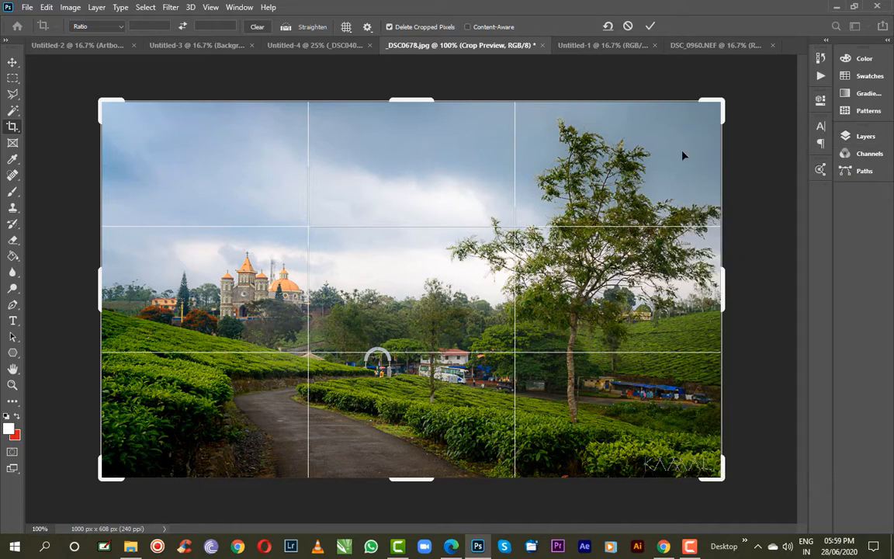
drag(412, 101, 411, 79)
drag(99, 284, 77, 280)
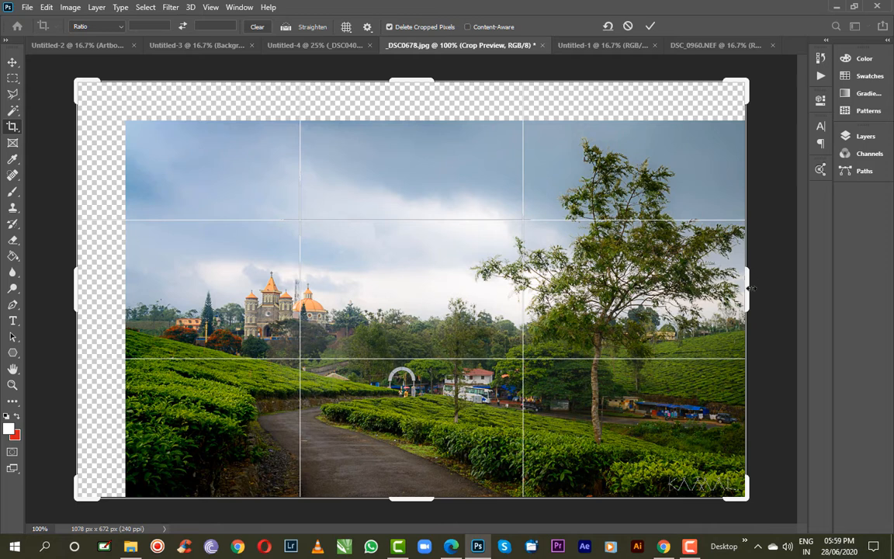
drag(749, 288, 764, 280)
drag(396, 499, 404, 521)
click(651, 27)
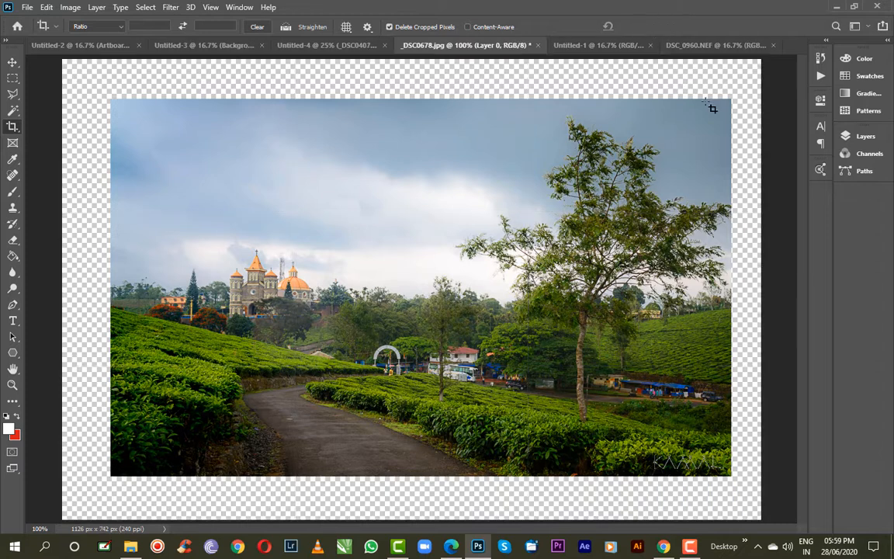
Step: Add a new layer filled with the red background colour, and move it beneath Layer 0
click(860, 141)
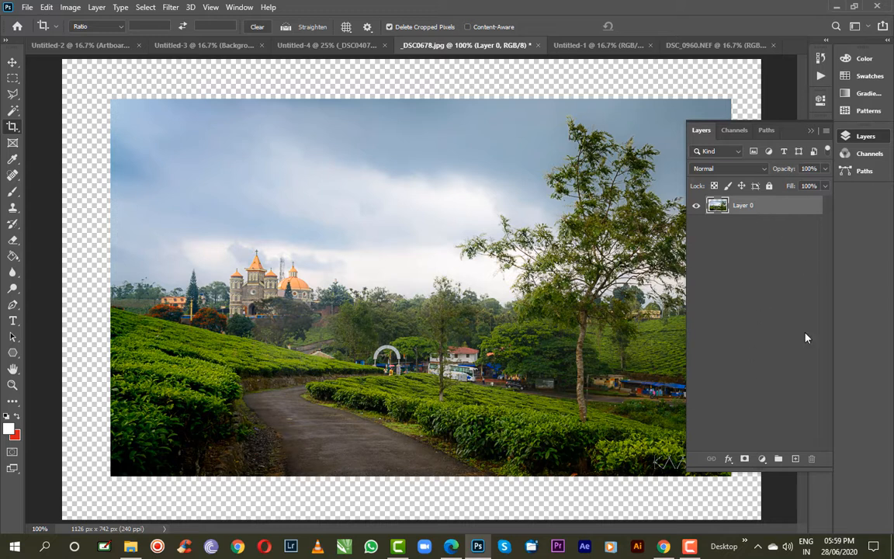
click(796, 459)
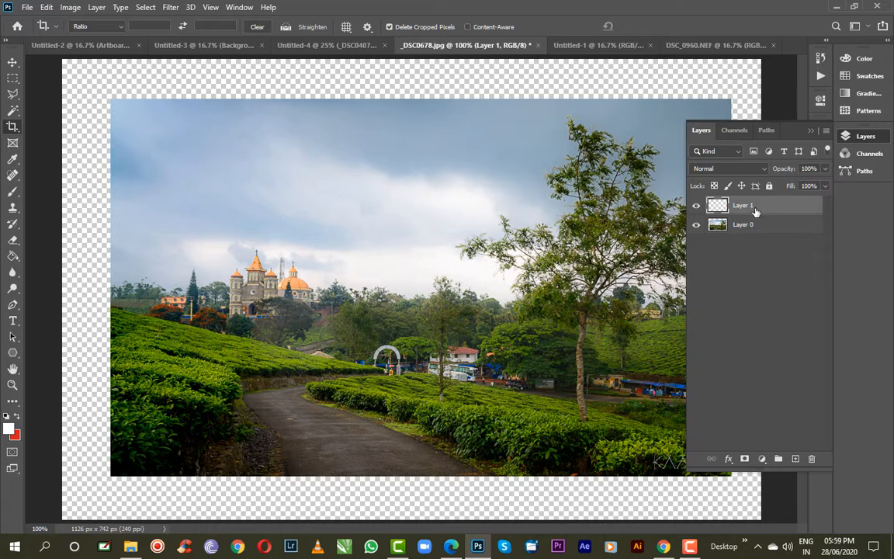
key(ctrl+BackSpace)
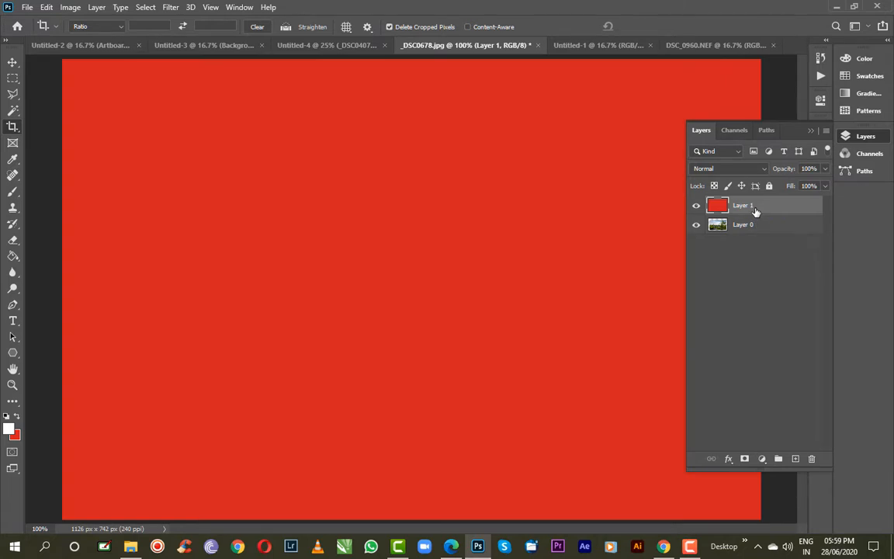
drag(755, 211, 744, 234)
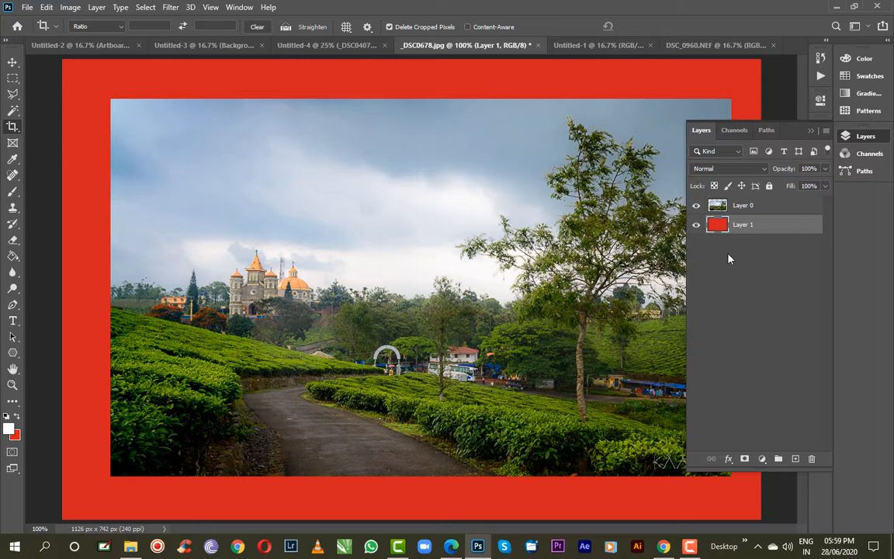
Step: Delete the red layer and replace it with a new one created directly beneath Layer 0, filled with the red background colour
key(Delete)
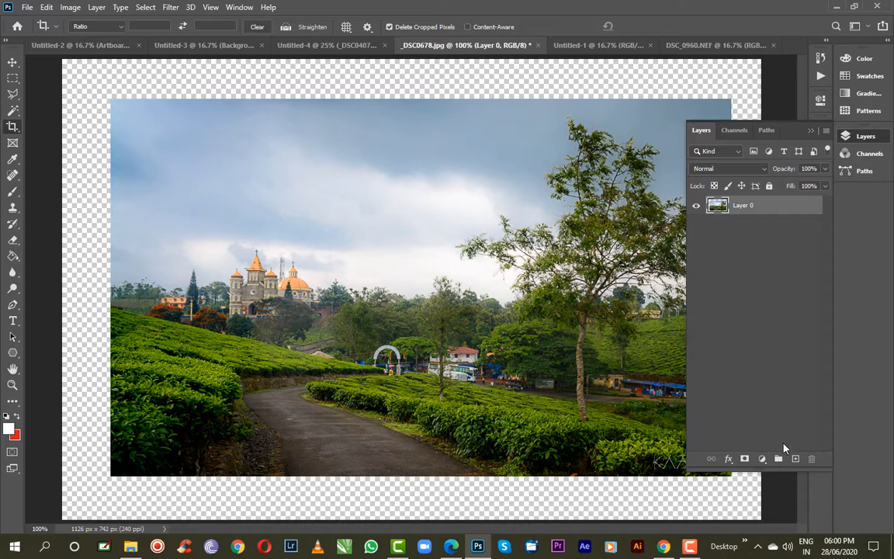
ctrl+click(795, 460)
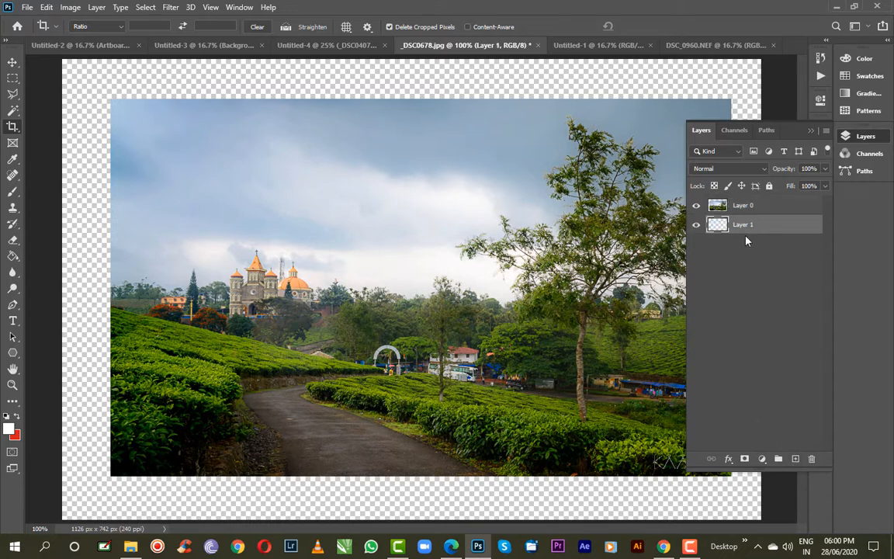
key(ctrl+BackSpace)
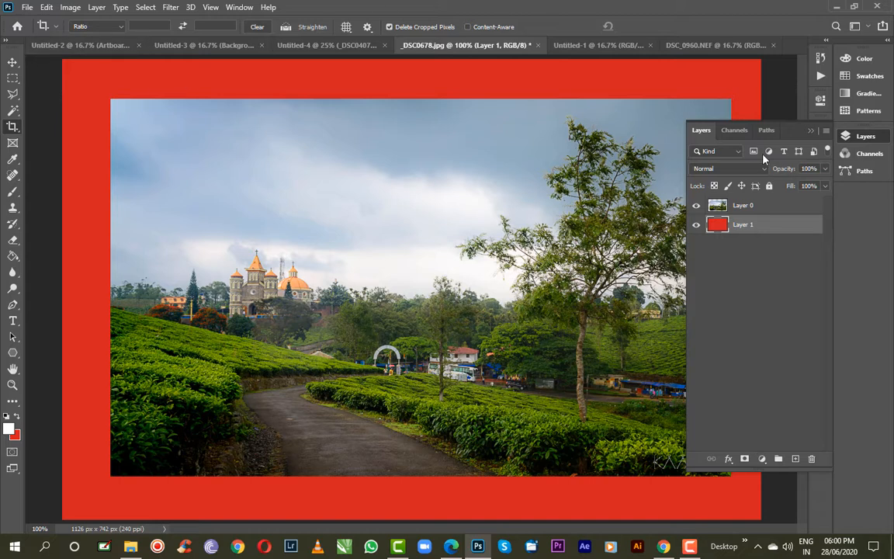
click(812, 132)
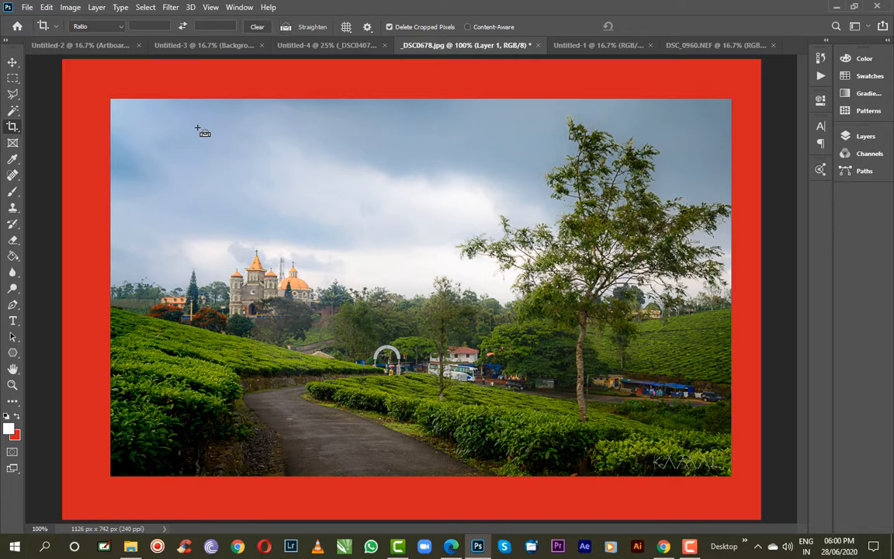
Step: Undo the red layer and the canvas extension around the photo
key(ctrl+z)
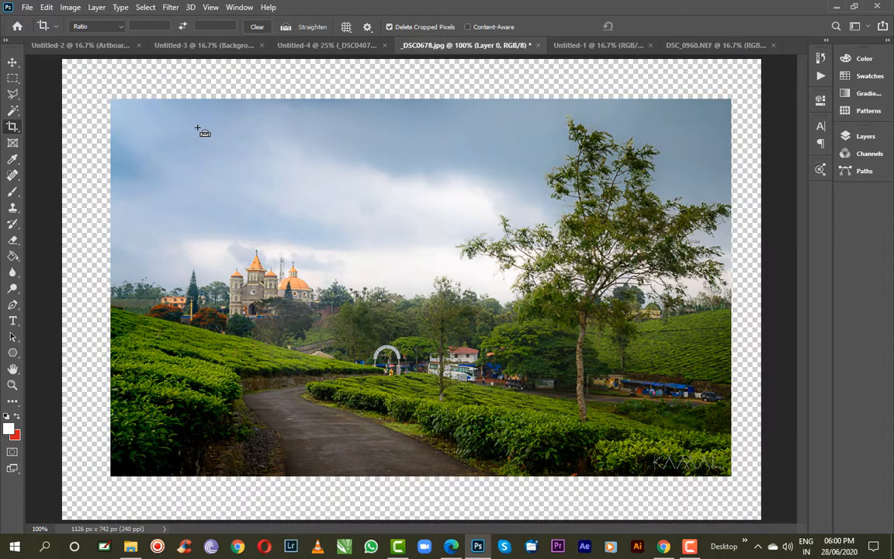
key(ctrl+z)
key(ctrl+z)
key(ctrl+z)
key(ctrl+z)
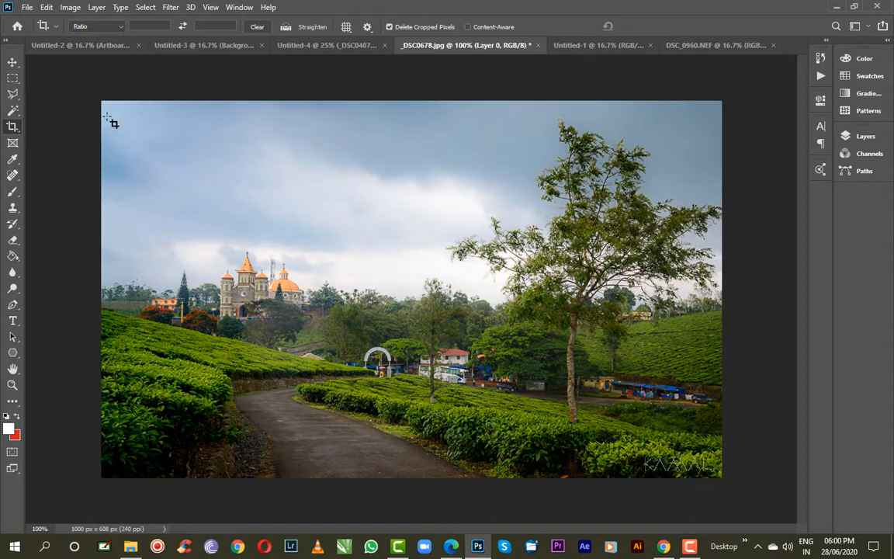
Step: Choose the Crop 5 inch x 7 inch 300 ppi preset for the Crop tool
click(56, 26)
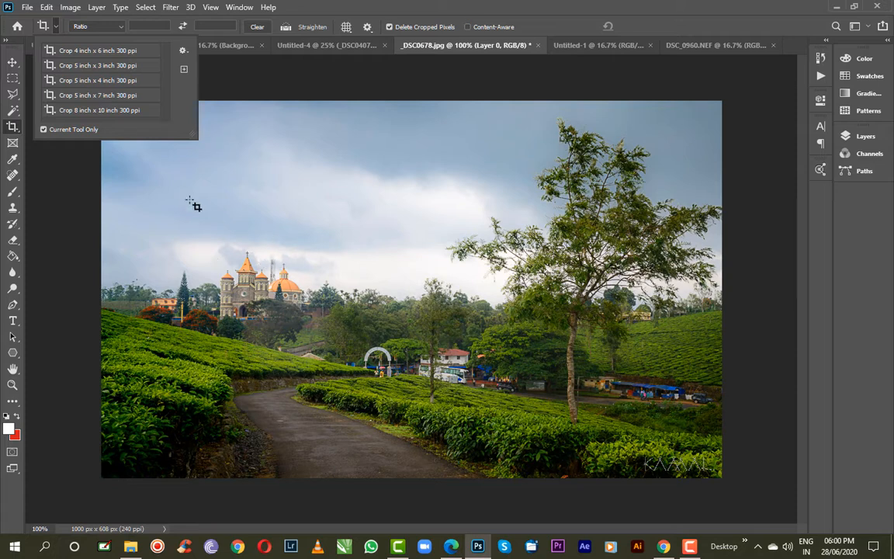
click(89, 97)
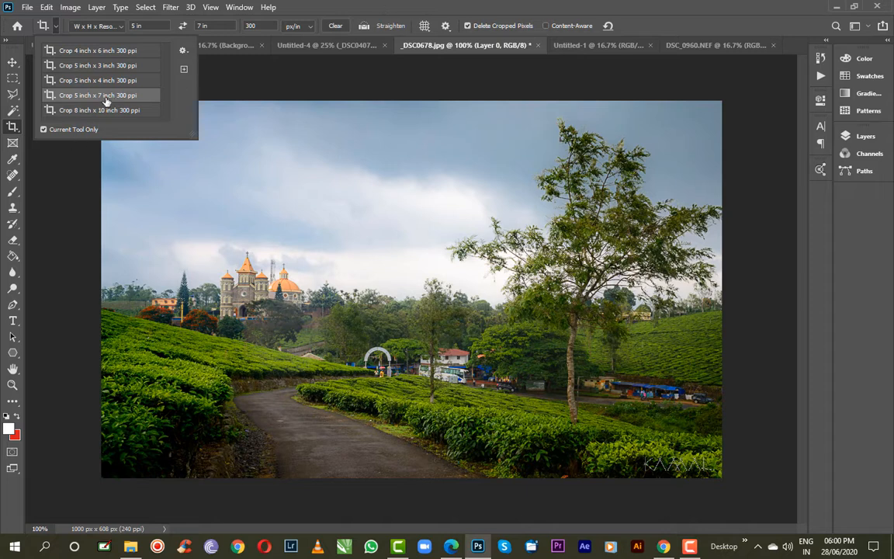
click(363, 5)
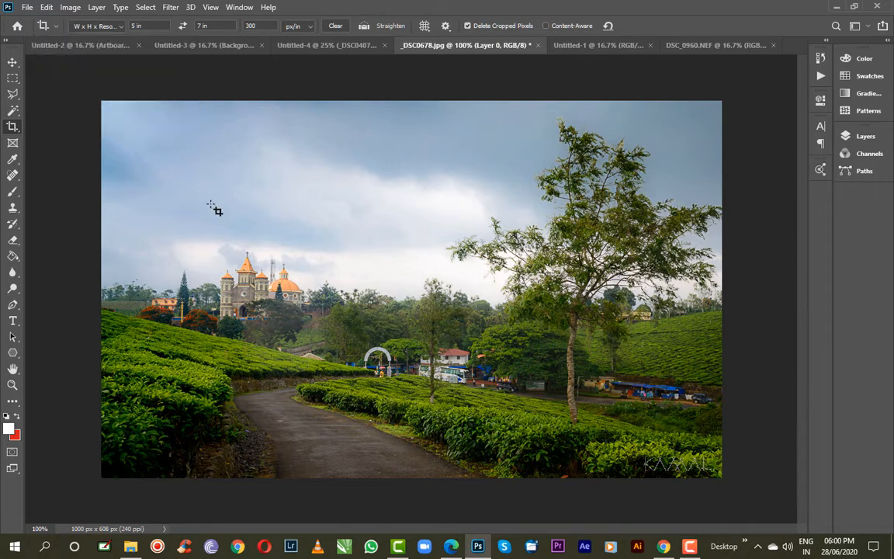
Step: Draw a crop area about 230 by 165 pixels around the church, swapping its orientation to 7 in wide by 5 in high
drag(136, 223, 390, 391)
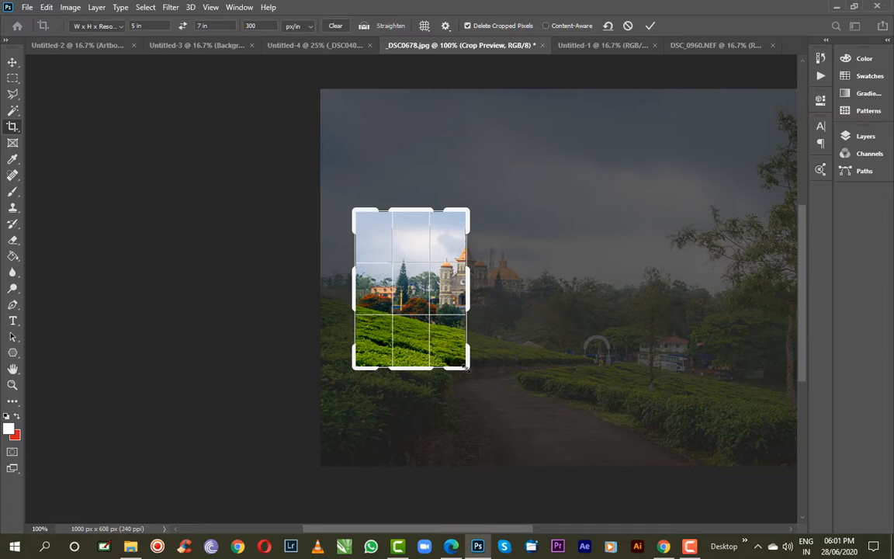
key(x)
key(x)
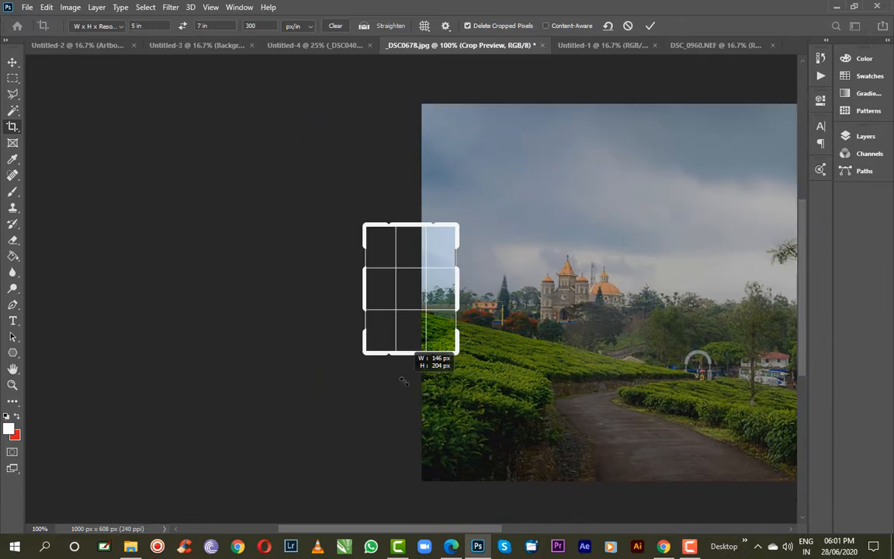
key(x)
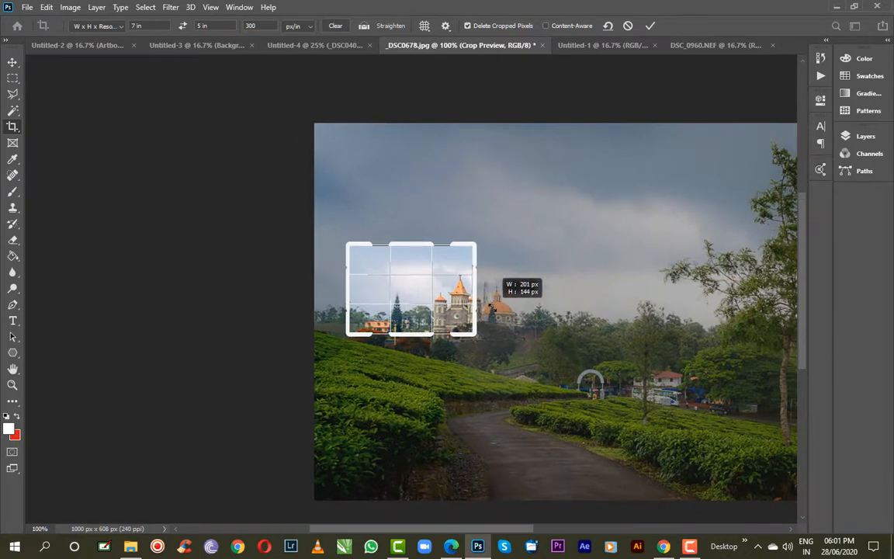
key(x)
key(x)
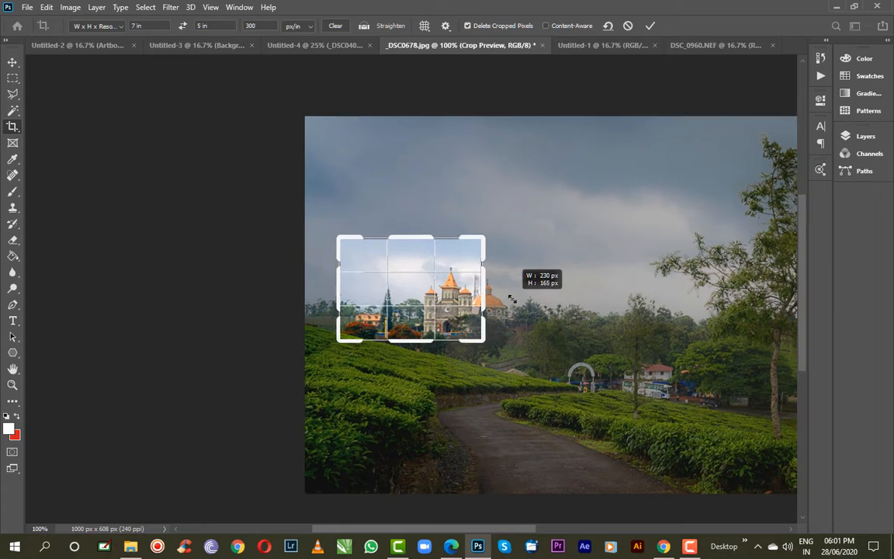
Step: Enlarge and reposition the crop area to frame the whole church with its dome, and apply the crop
mouse_move(456, 299)
mouse_down()
mouse_move(474, 306)
mouse_move(440, 296)
mouse_up()
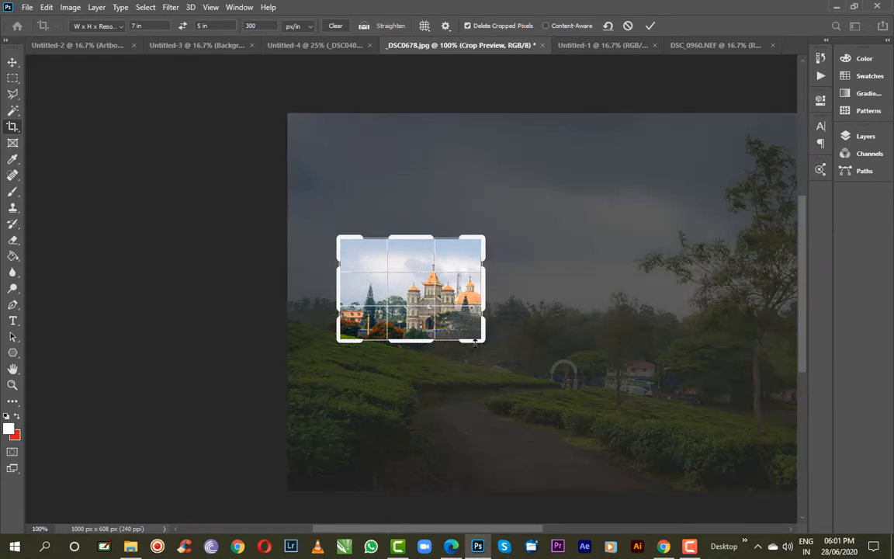
drag(482, 341, 503, 343)
drag(433, 342, 414, 333)
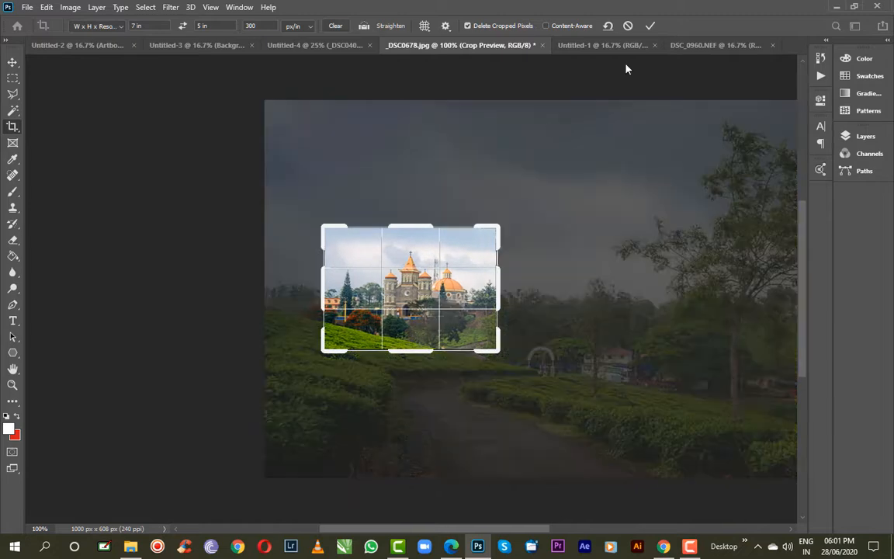
click(651, 26)
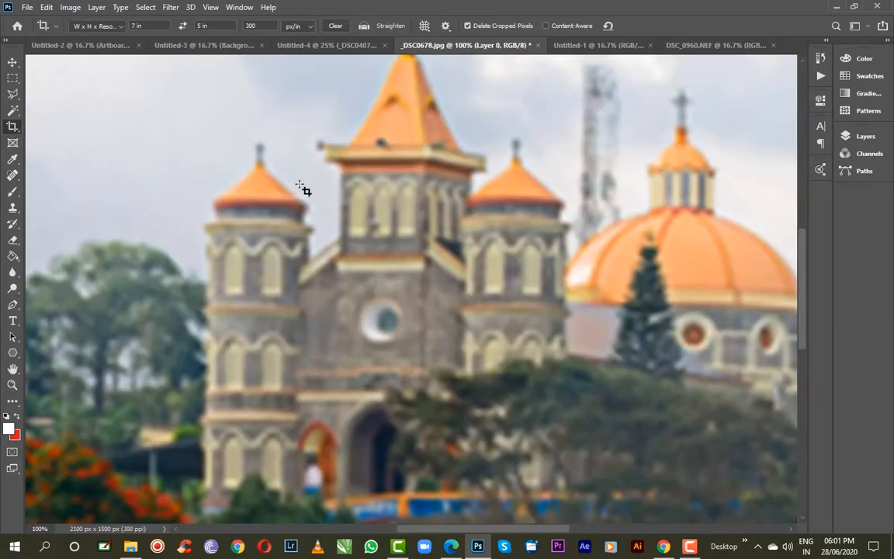
Step: Check the cropped photo's dimensions in inches in the Image Size dialog, leaving the size unaltered
scroll(310, 233, down, 5)
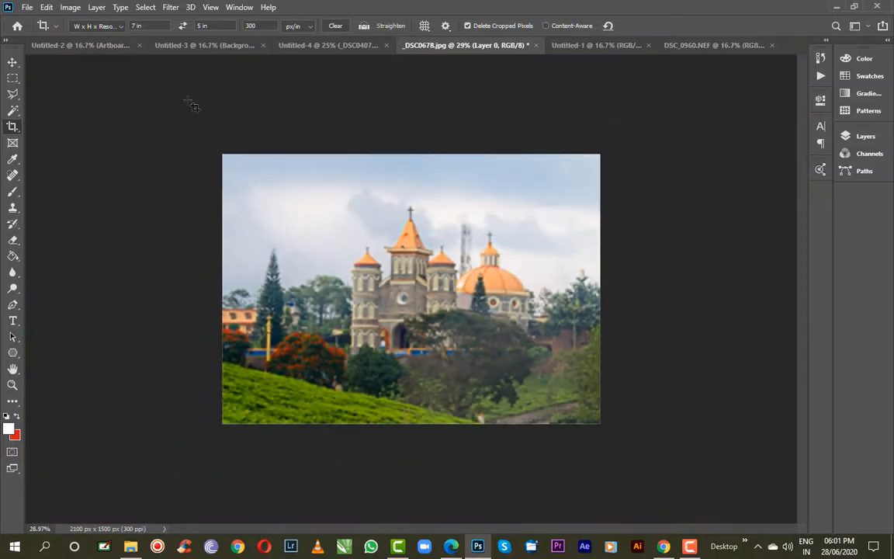
click(78, 11)
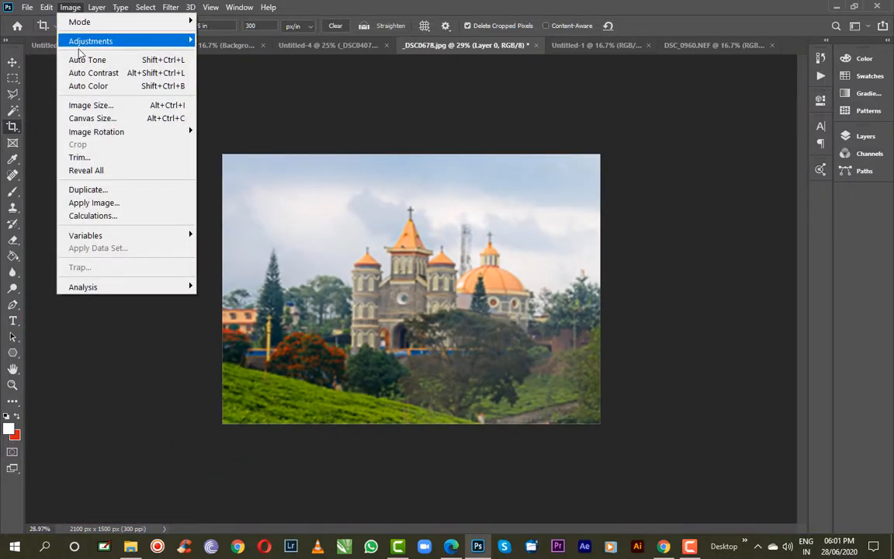
click(113, 107)
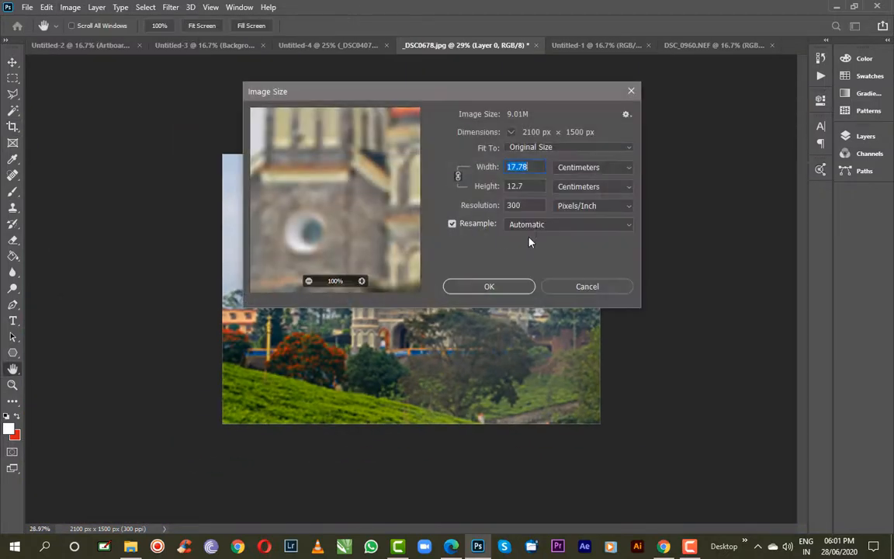
click(571, 168)
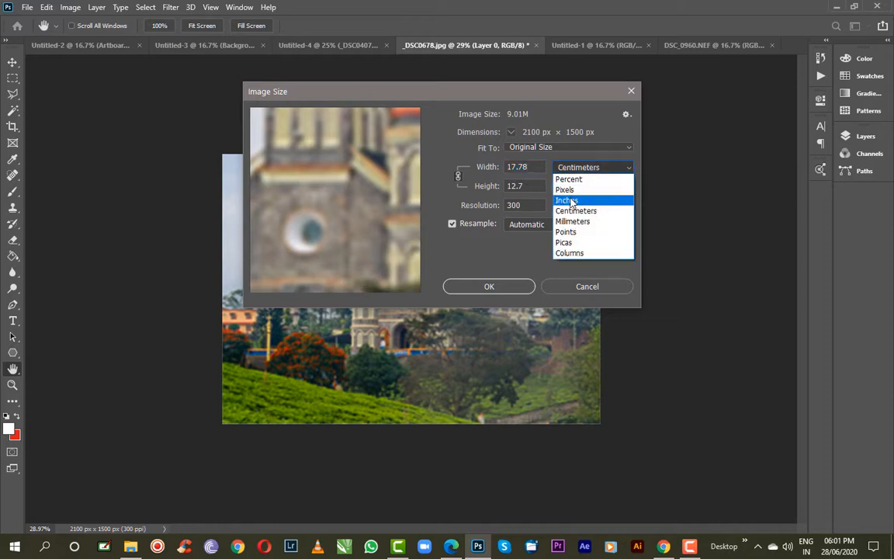
click(565, 200)
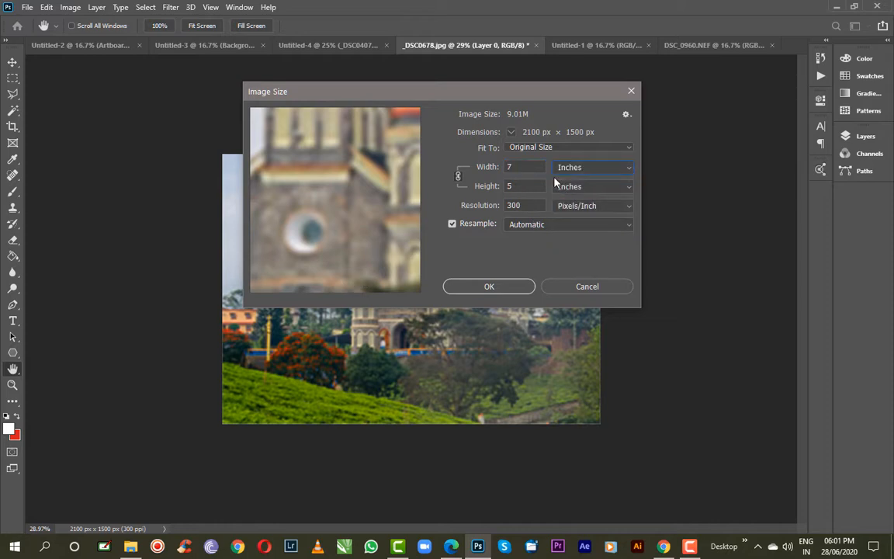
click(588, 287)
Step: Undo the church crop, and crop the full photo tightly around the church's central tower at 7 by 5 inches, 300 ppi
key(c)
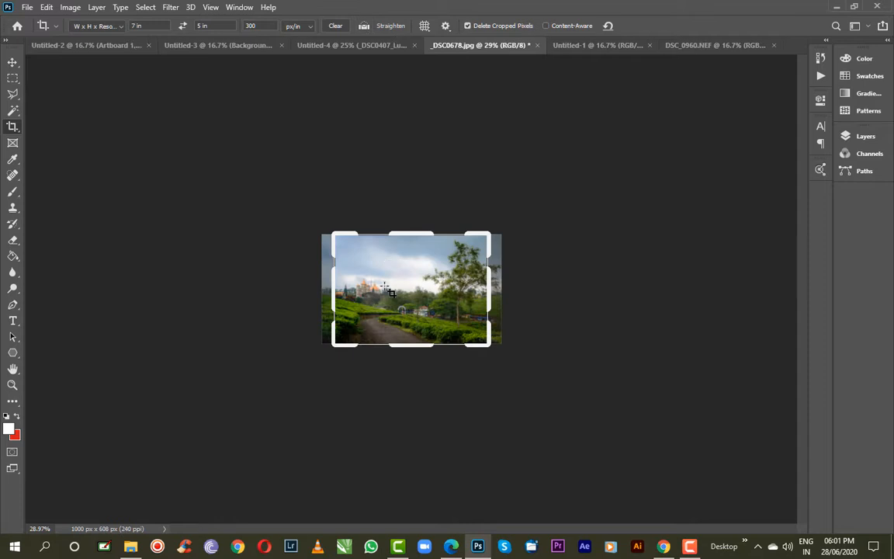
scroll(377, 285, up, 3)
scroll(380, 289, up, 2)
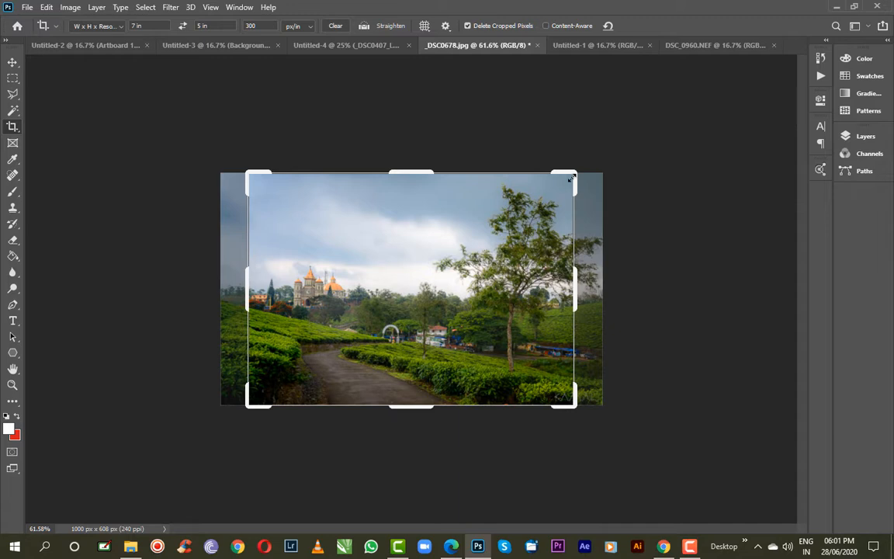
drag(570, 178, 395, 409)
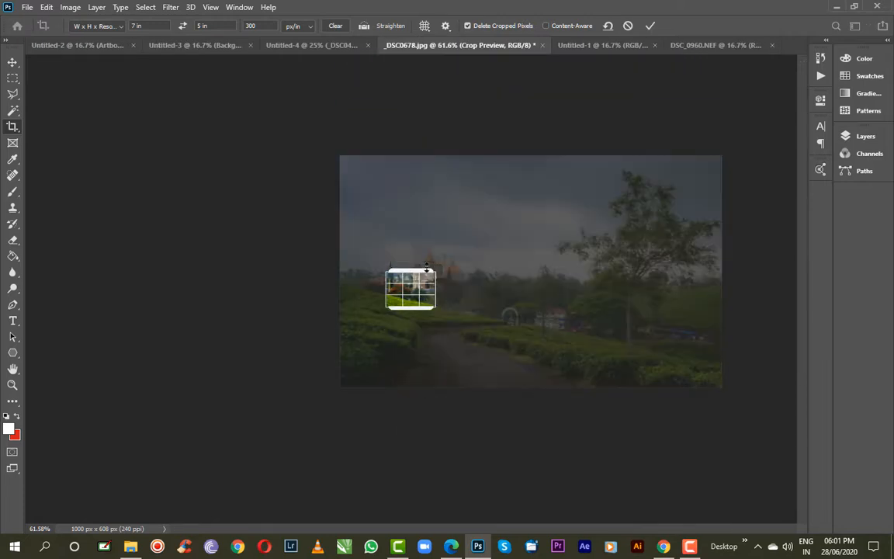
drag(433, 270, 386, 335)
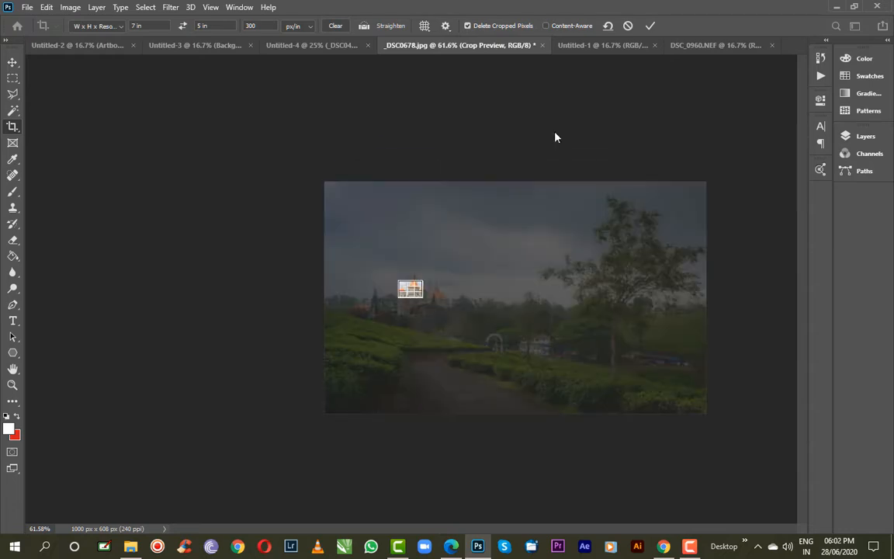
click(650, 27)
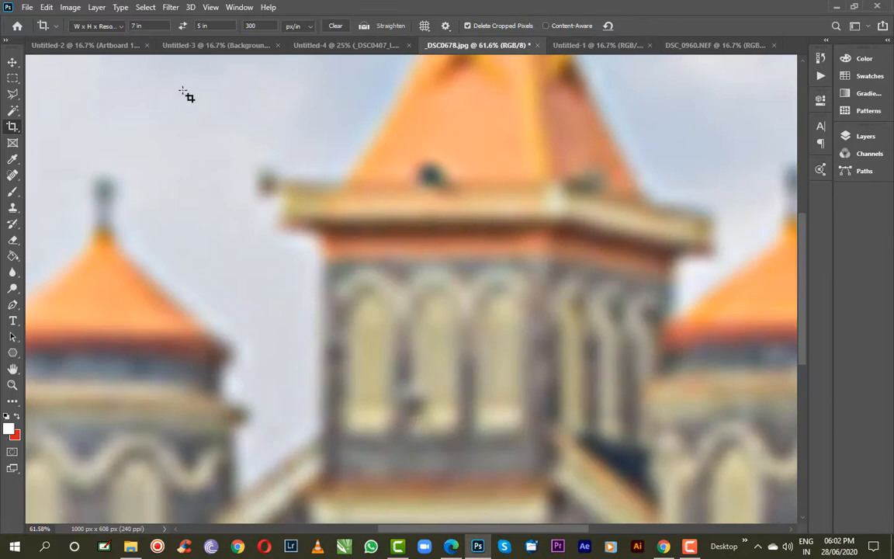
Step: Check the tower crop's width and height in inches in the Image Size dialog, and view the whole cropped image
click(68, 9)
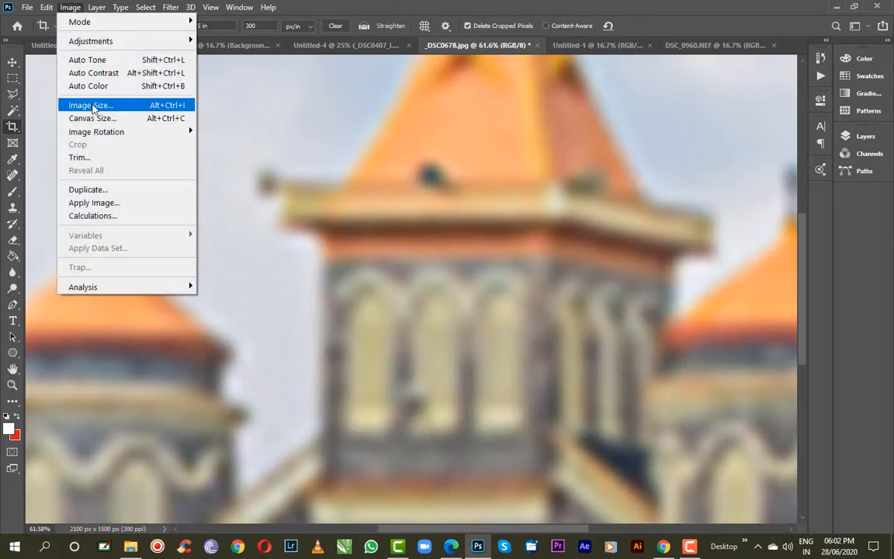
click(90, 105)
click(570, 171)
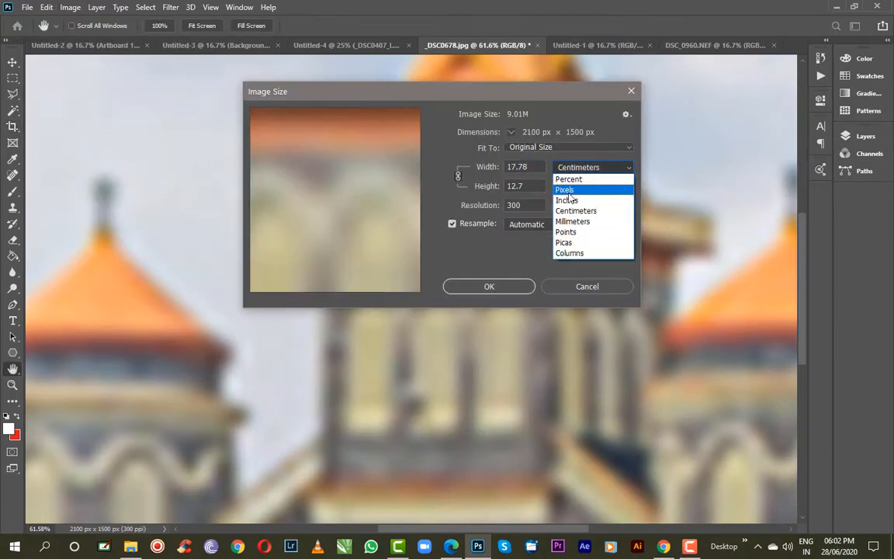
click(571, 200)
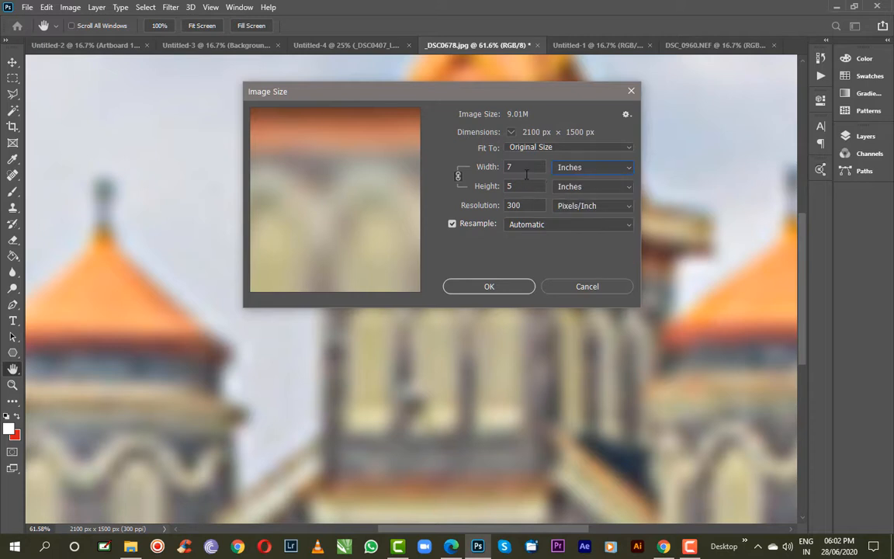
click(587, 287)
key(c)
key(ctrl+0)
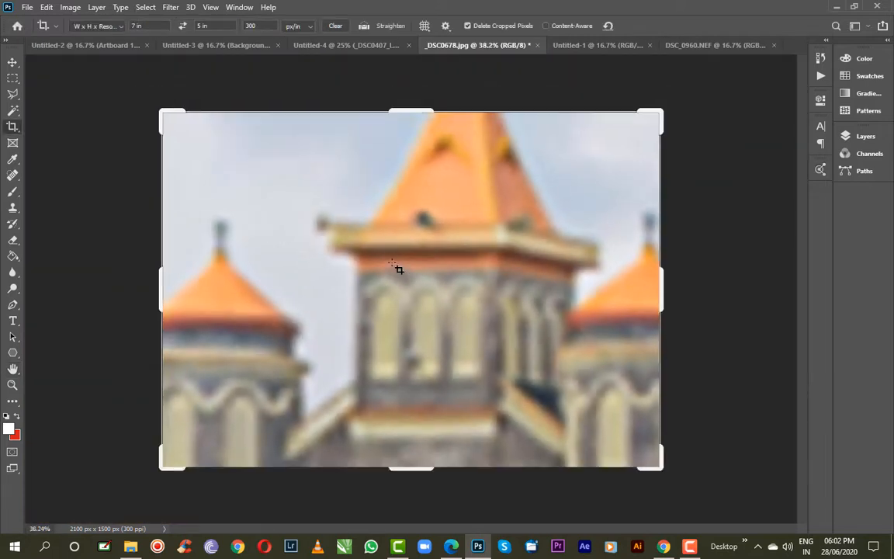
scroll(398, 269, down, 2)
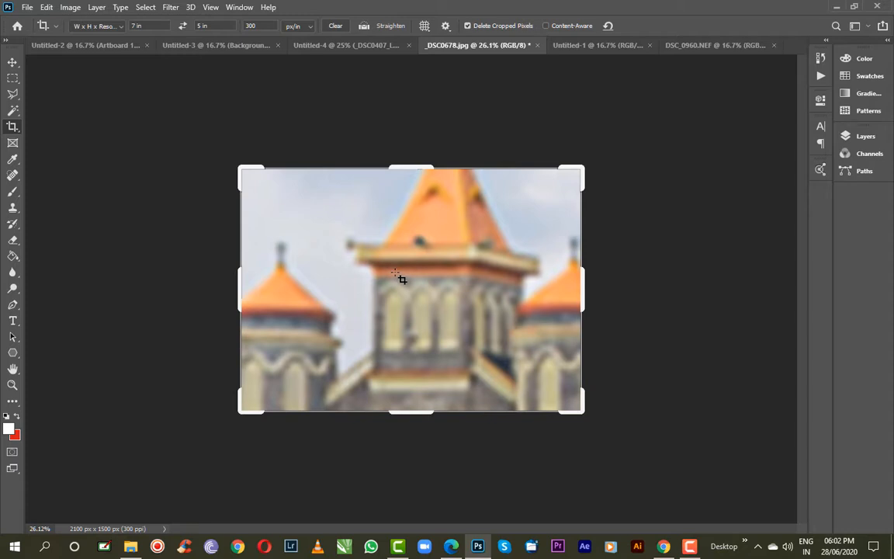
Step: Undo the tower crop, and shrink the crop area around the tree in portrait orientation at 5 by 7 inches, 300 ppi
key(ctrl+z)
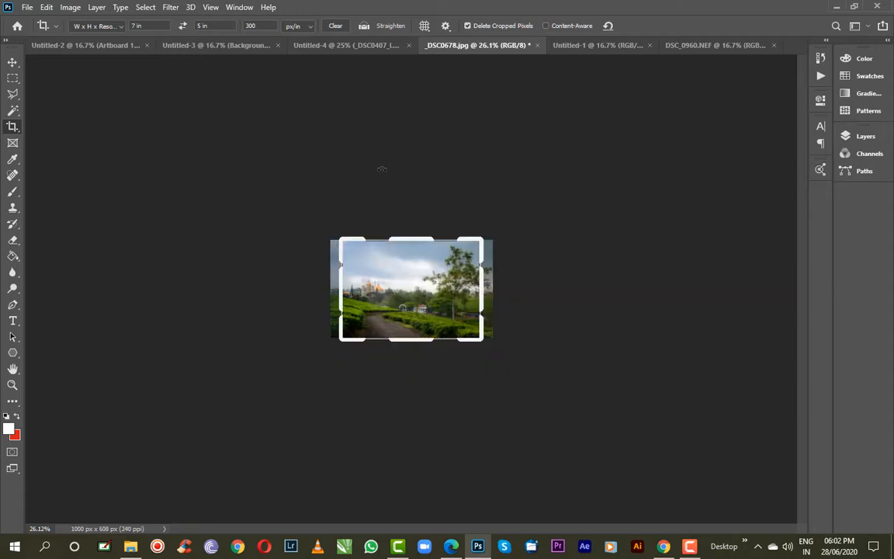
click(240, 26)
key(ctrl+plus)
key(ctrl+plus)
key(ctrl+plus)
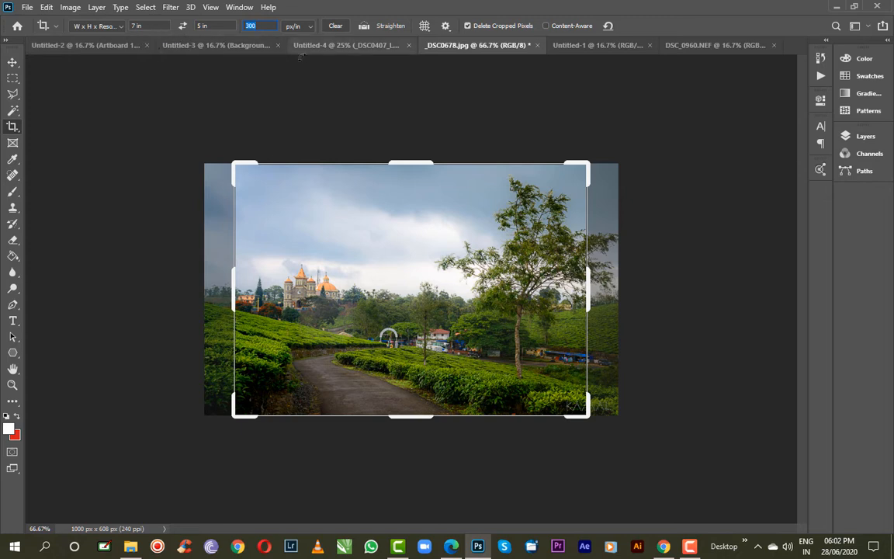
drag(236, 410, 351, 399)
key(x)
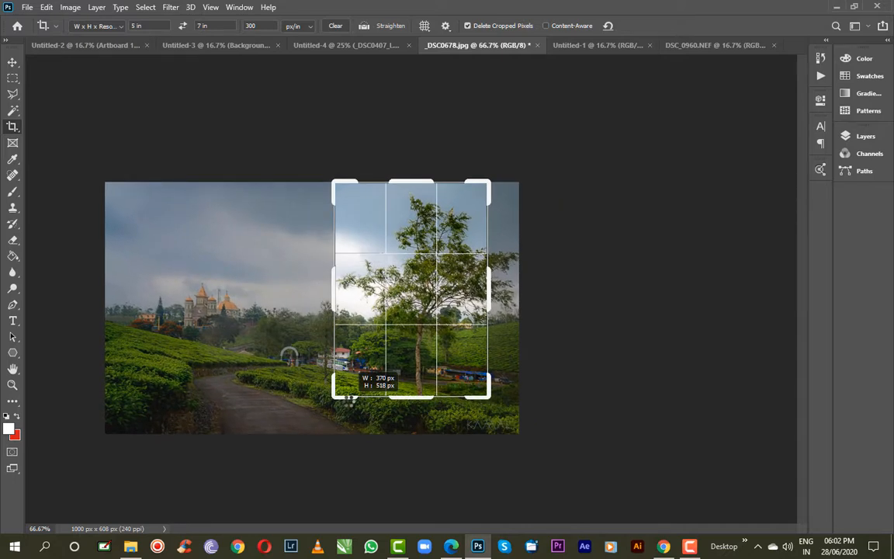
Step: Return the crop area to landscape at 7 by 5 inches, framing the tree and sky, and apply the crop
drag(350, 399, 270, 301)
key(x)
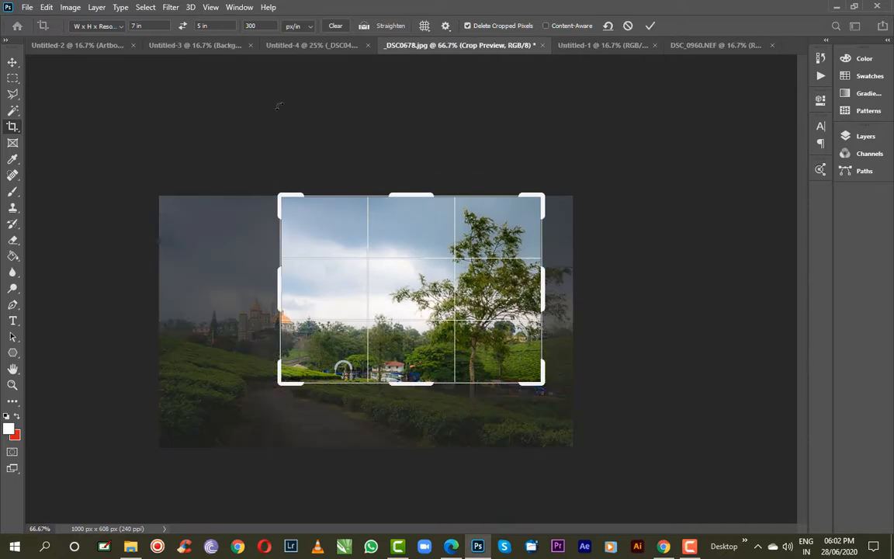
click(650, 27)
scroll(241, 163, down, 4)
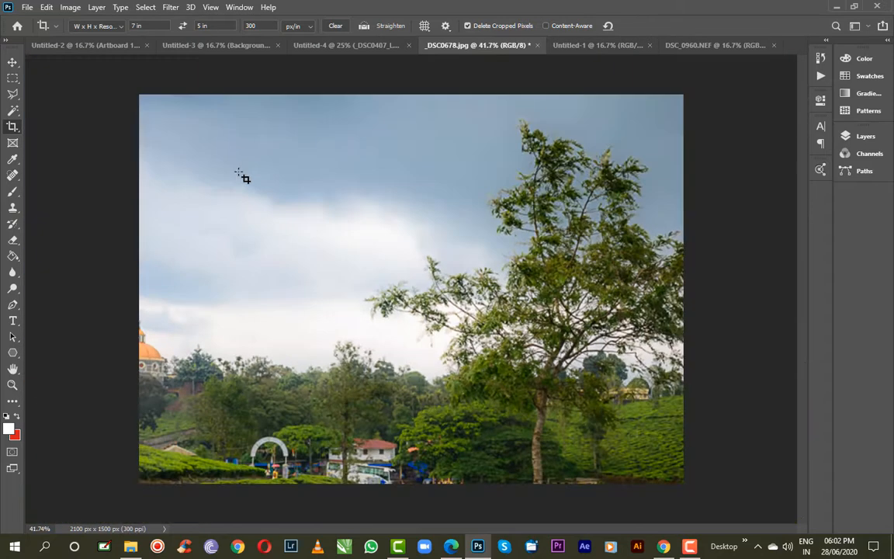
Step: Clear the Crop tool's preset width, height and resolution, and cancel the pending crop of the tree photo
click(12, 126)
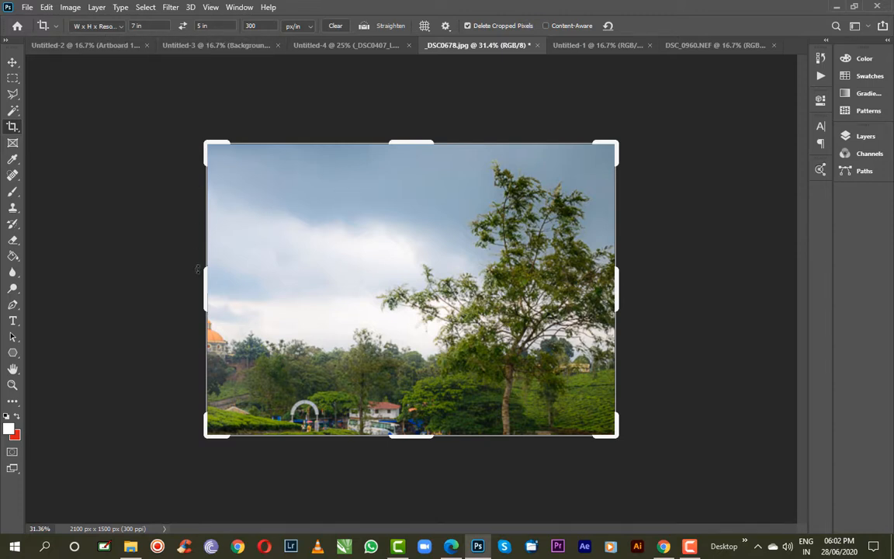
mouse_move(203, 274)
mouse_down()
mouse_move(221, 279)
mouse_move(197, 282)
mouse_move(215, 279)
mouse_up()
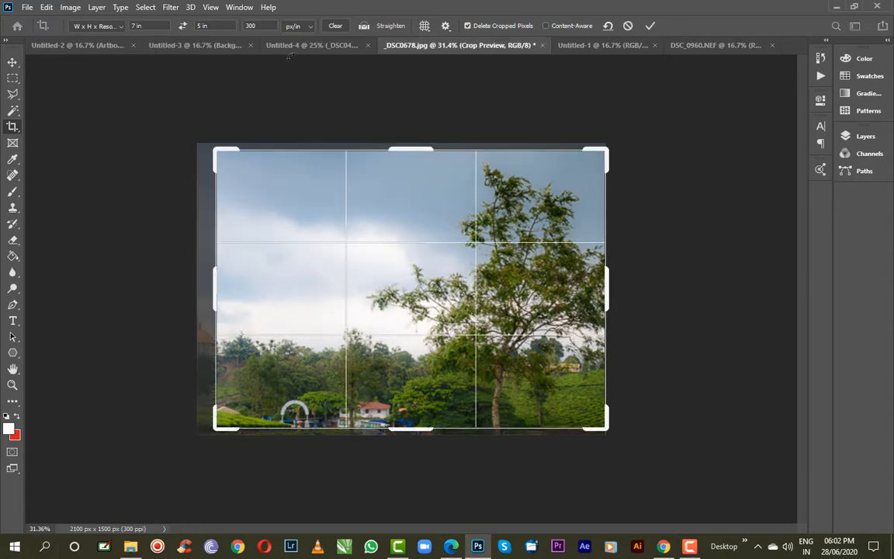
click(336, 27)
click(628, 27)
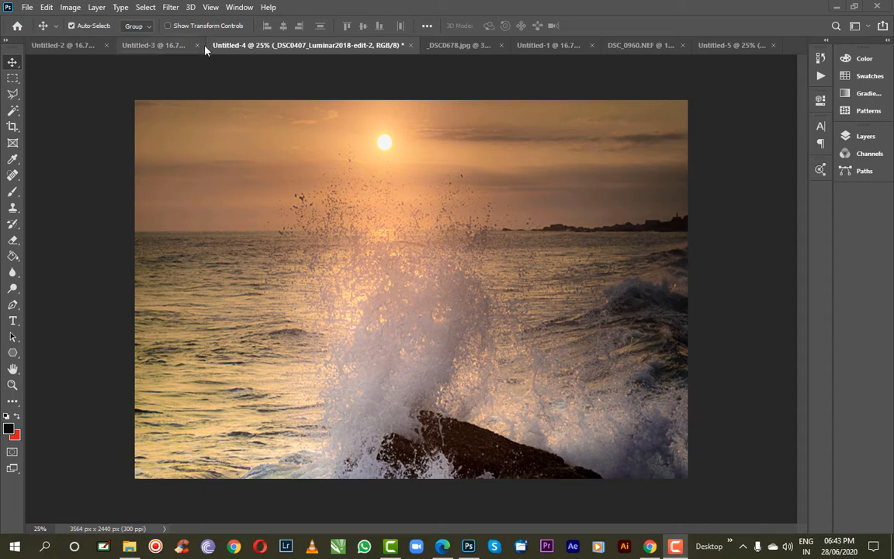
Step: Create a new A4 document, 210 x 297 mm at 300 ppi
click(27, 8)
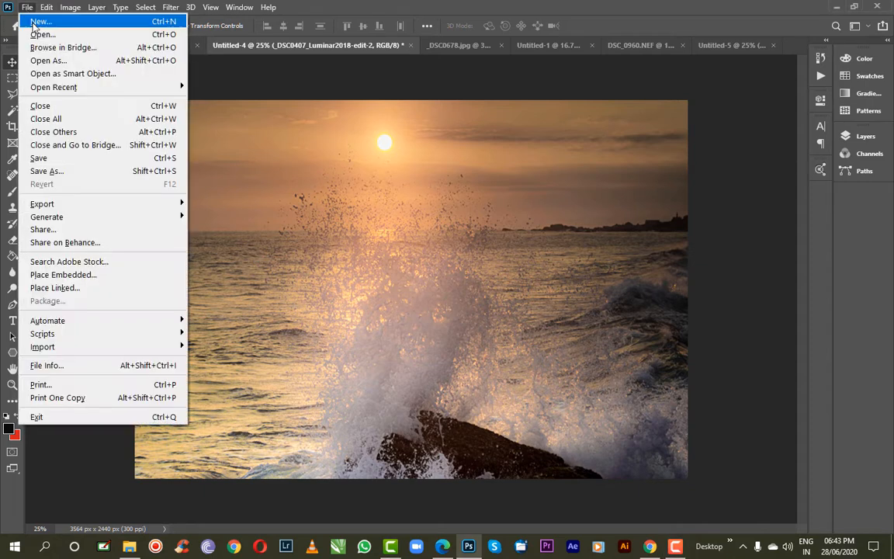
click(37, 21)
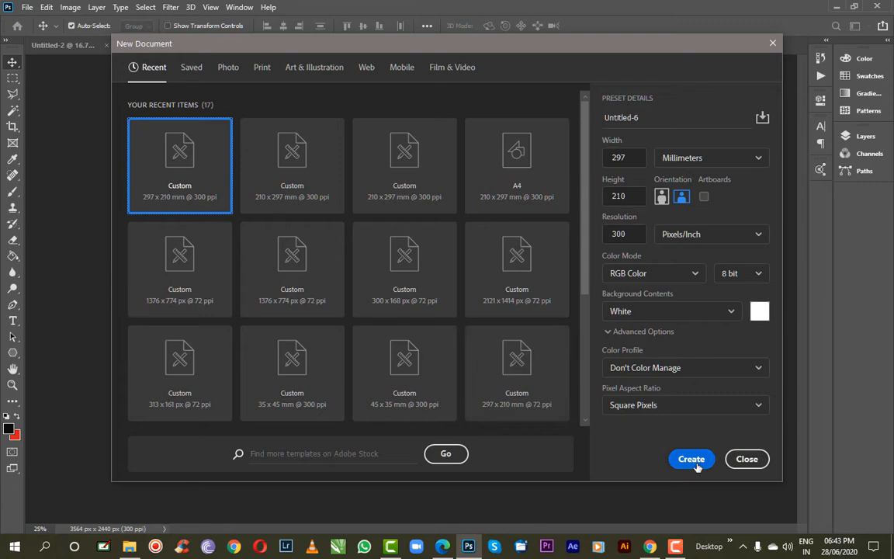
click(527, 185)
click(689, 459)
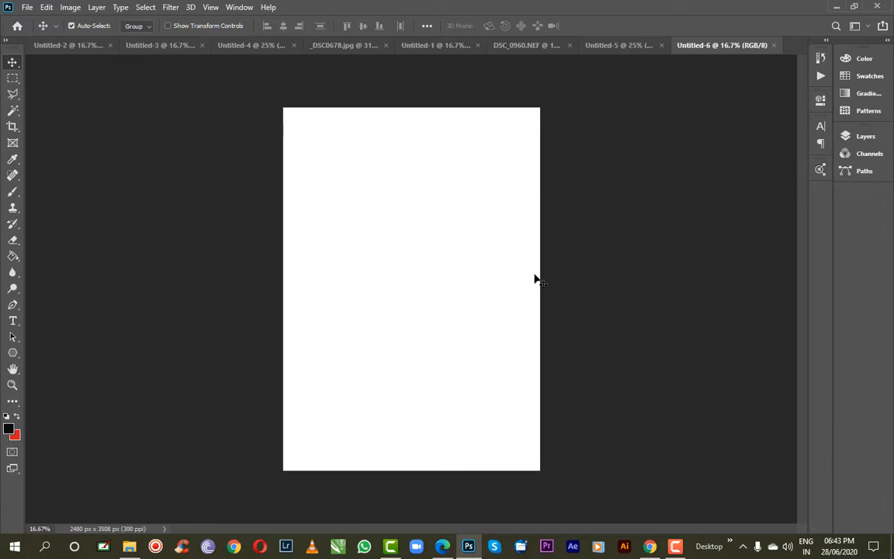
Step: Look through the open documents from Untitled-5 back to the hexagon design in Untitled-3
click(608, 48)
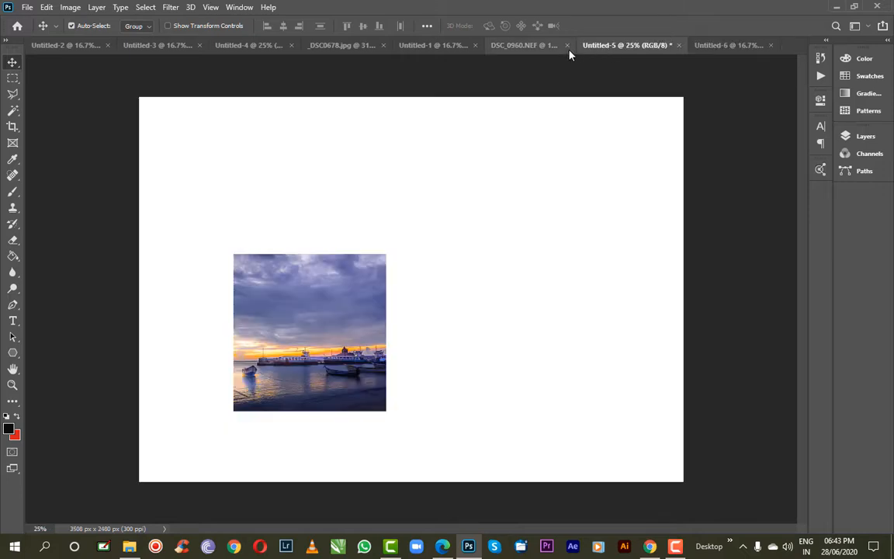
click(519, 48)
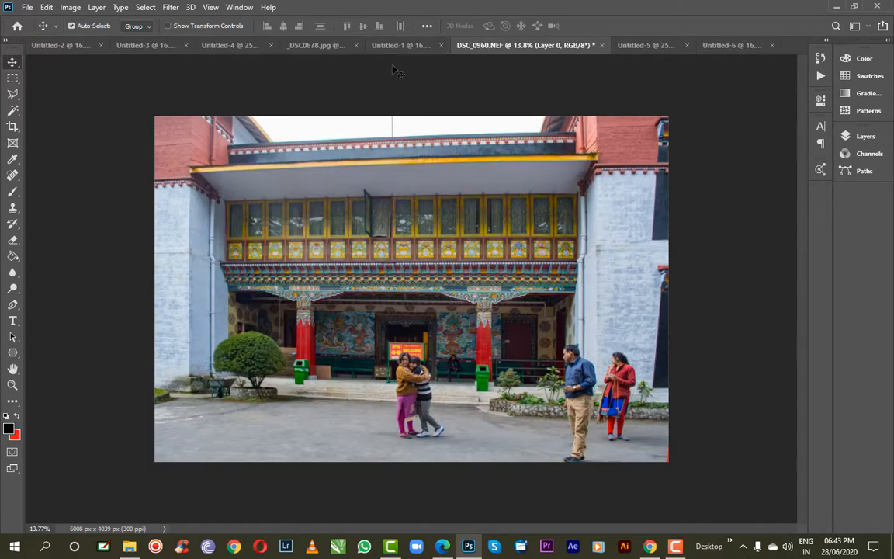
click(399, 45)
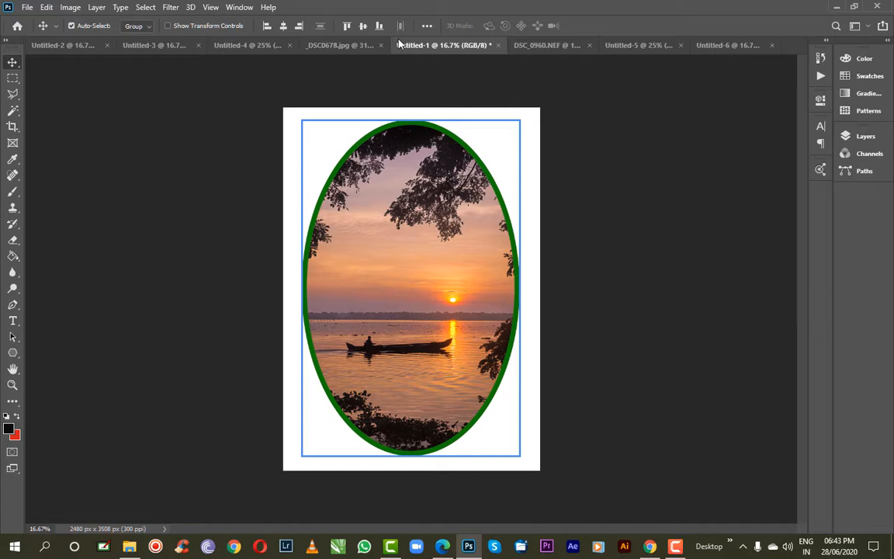
click(326, 47)
click(253, 47)
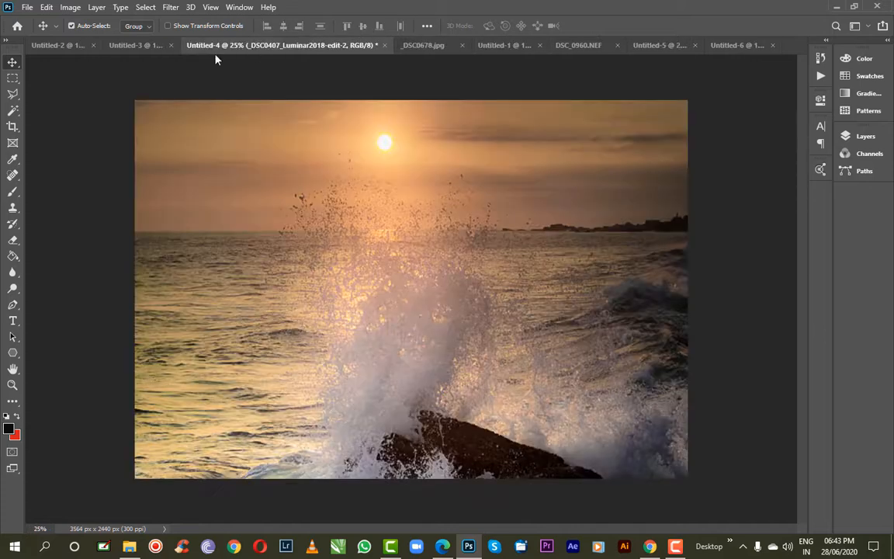
click(136, 45)
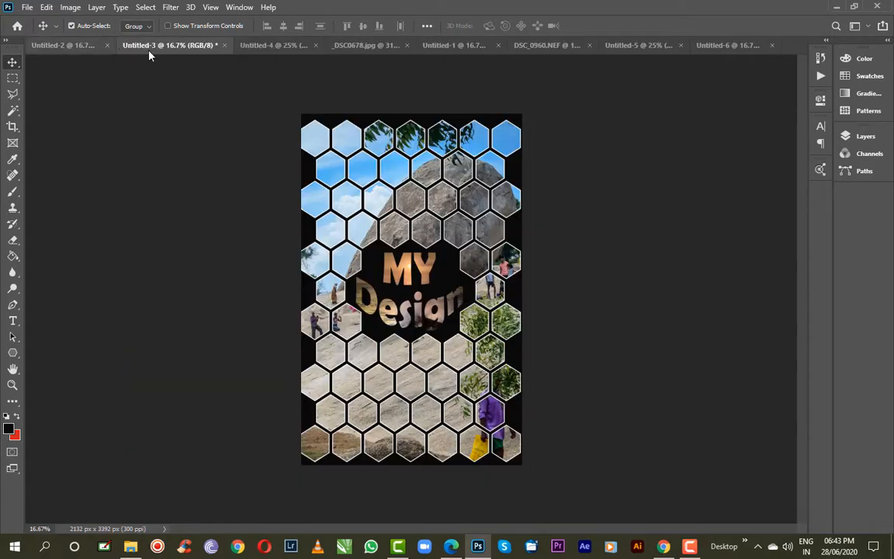
Step: In the Untitled-4 wave photo, expand the crop area with the Crop tool to take in the hidden image edges, including the watermark
click(260, 45)
click(12, 126)
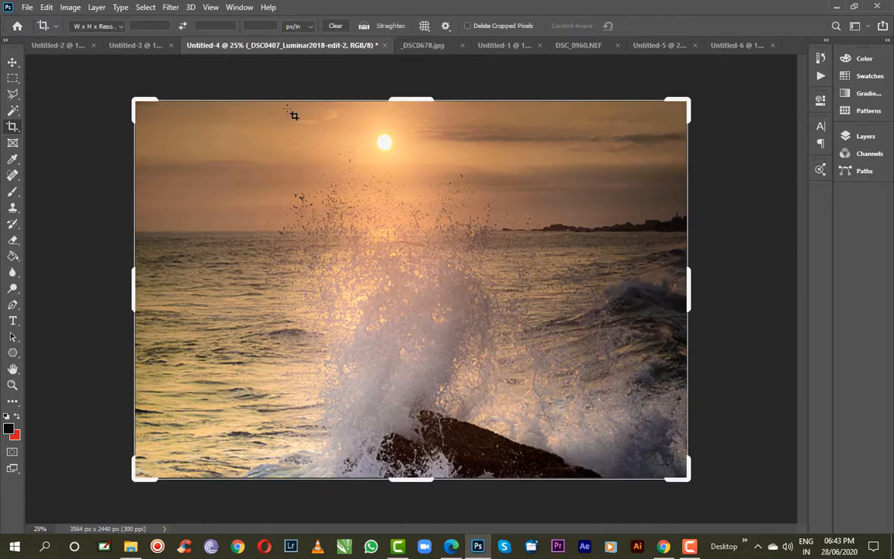
drag(691, 101, 691, 101)
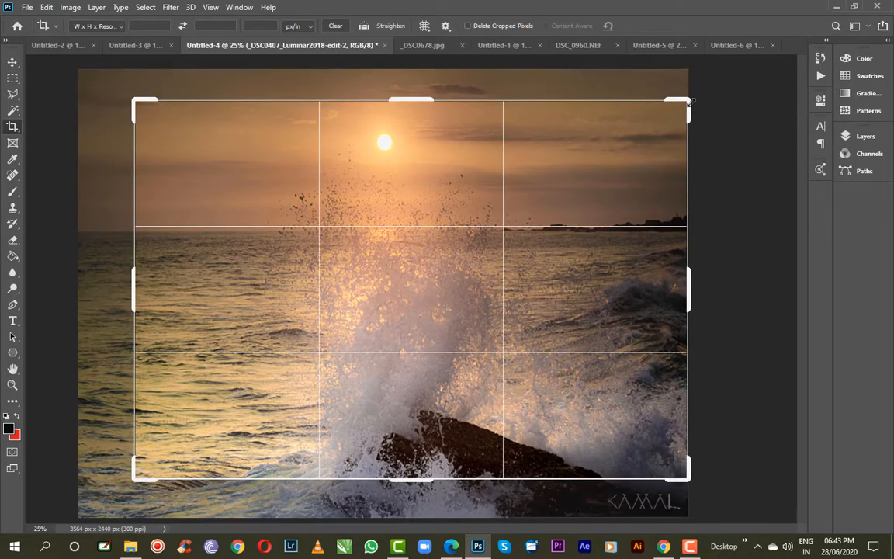
click(691, 99)
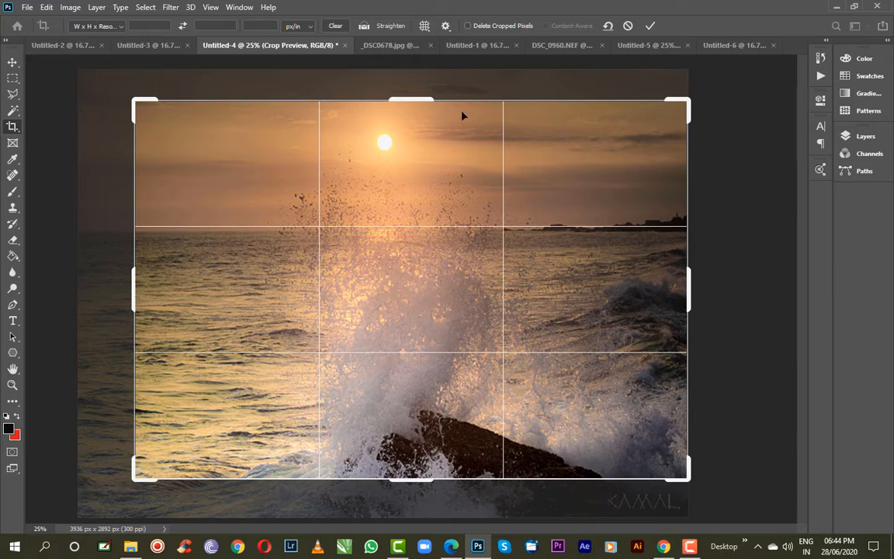
drag(411, 99, 409, 80)
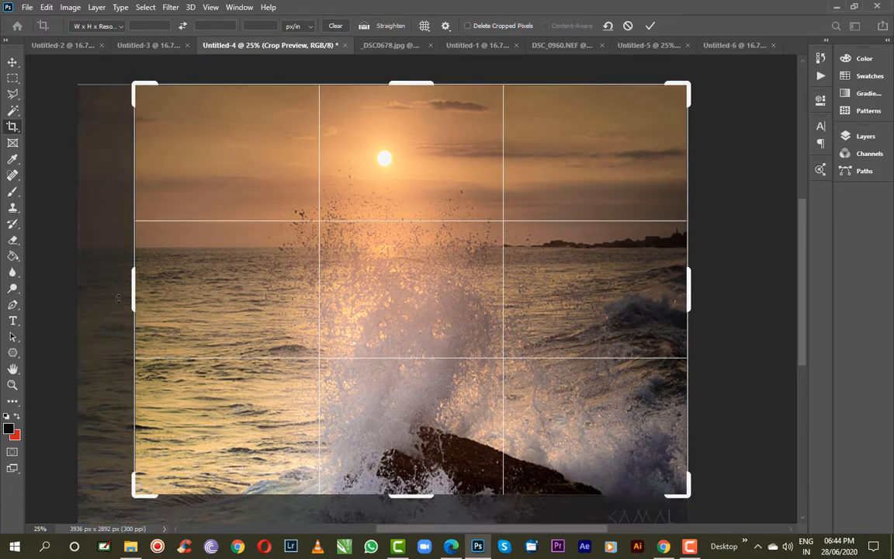
drag(133, 291, 104, 296)
drag(411, 495, 403, 513)
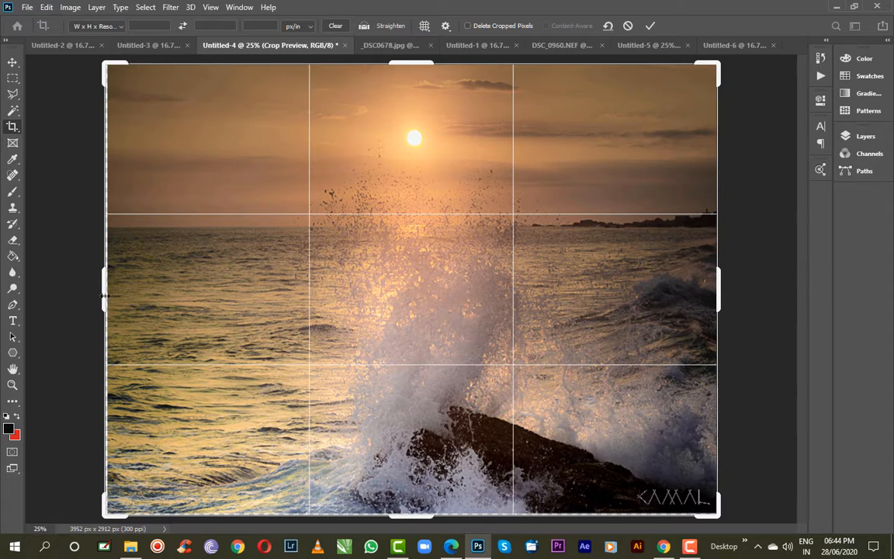
drag(104, 295, 107, 295)
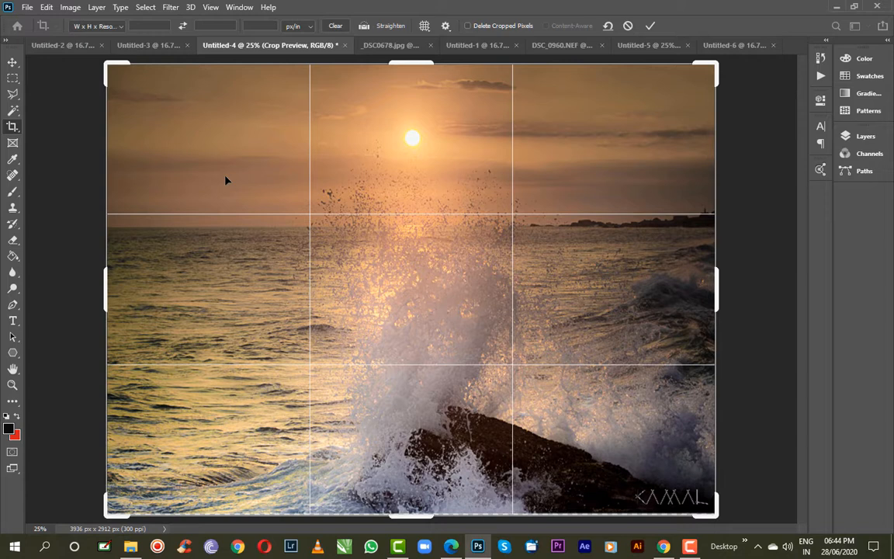
Step: Look over the Crop tool variants and the other open documents, ending on the DSC_0960.NEF building photo
key(ctrl+Tab)
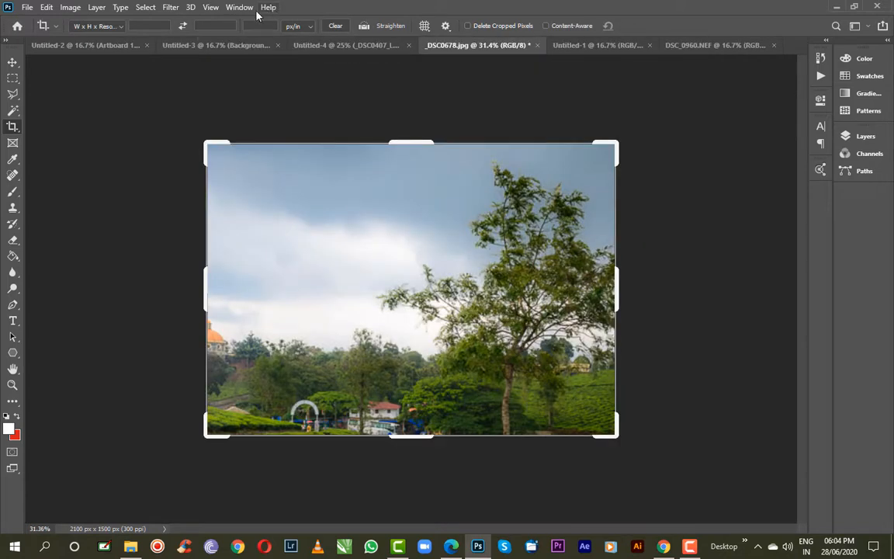
right_click(15, 129)
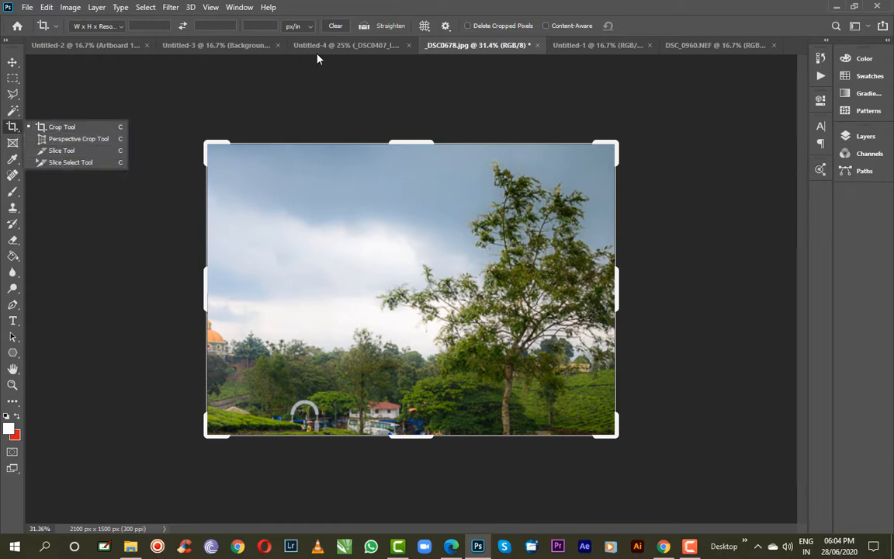
click(346, 21)
click(205, 44)
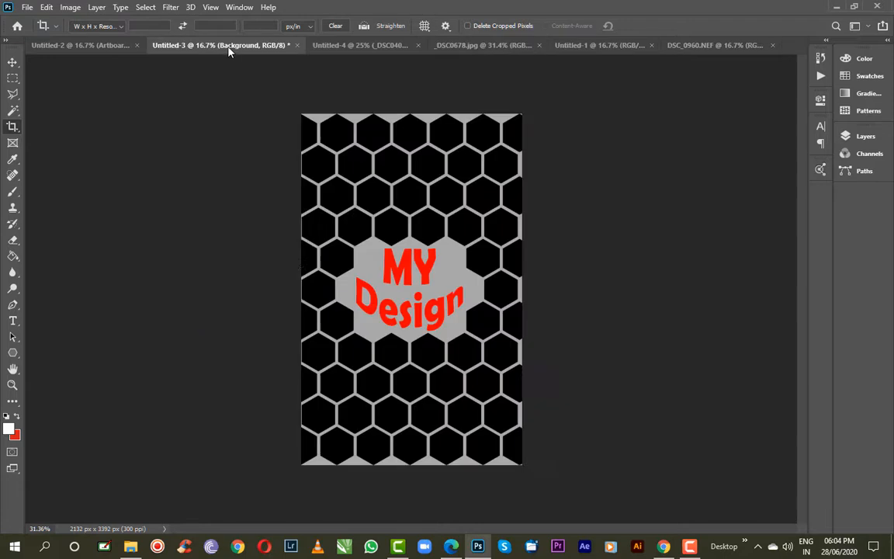
click(343, 47)
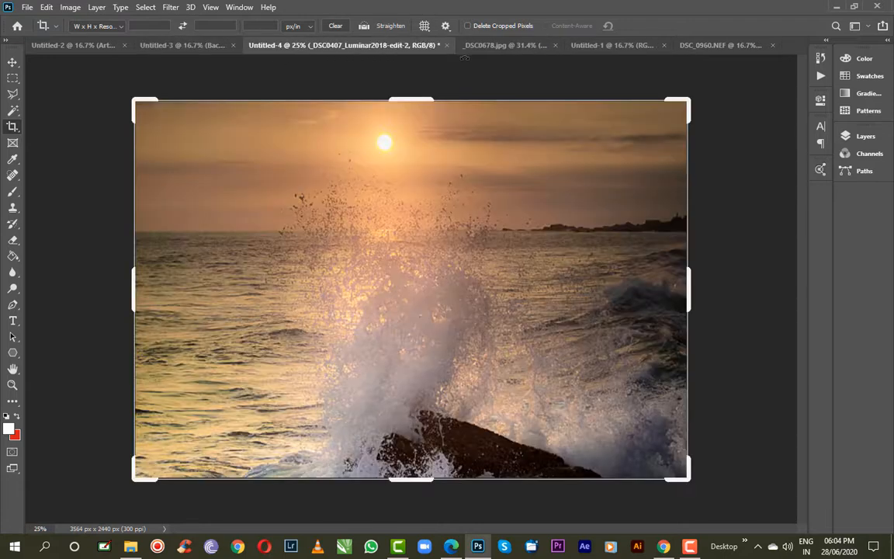
click(530, 46)
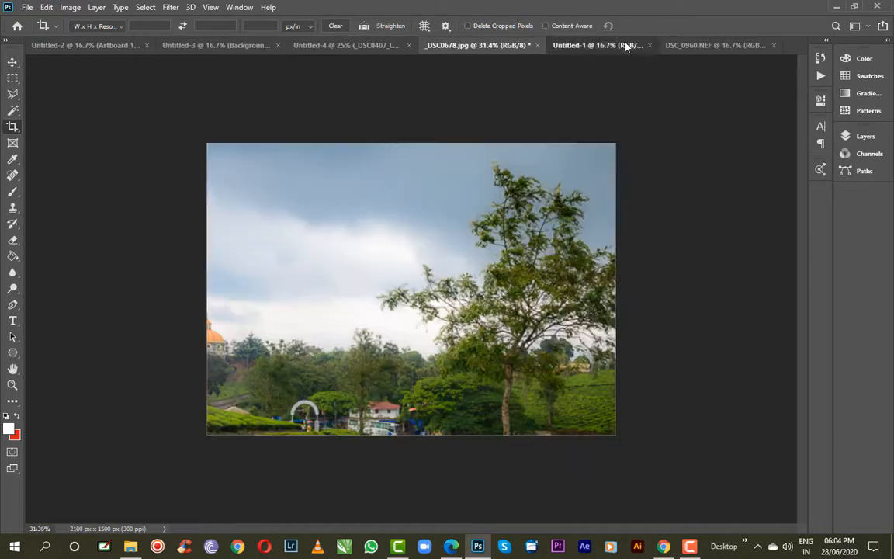
click(562, 43)
click(680, 47)
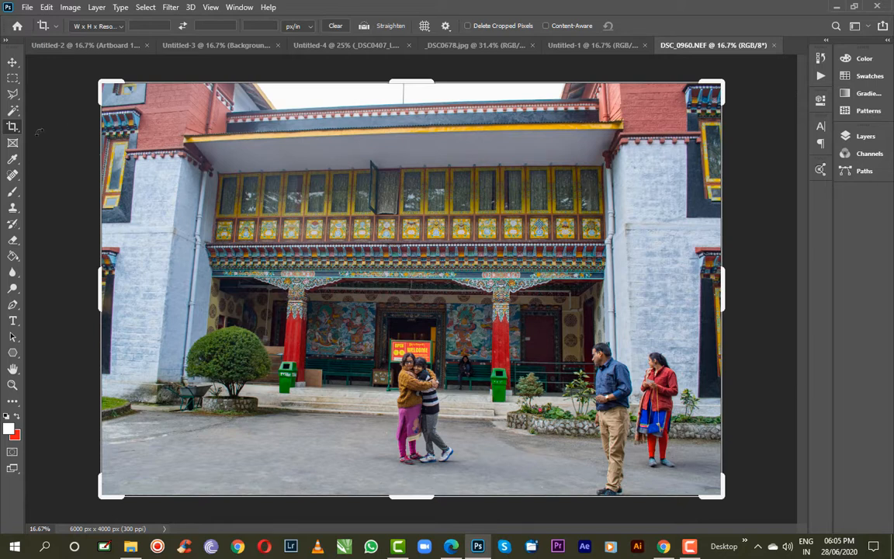
Step: Using the Perspective Crop Tool, place four corner points around the central building, narrower along the roof than along the ground
right_click(13, 126)
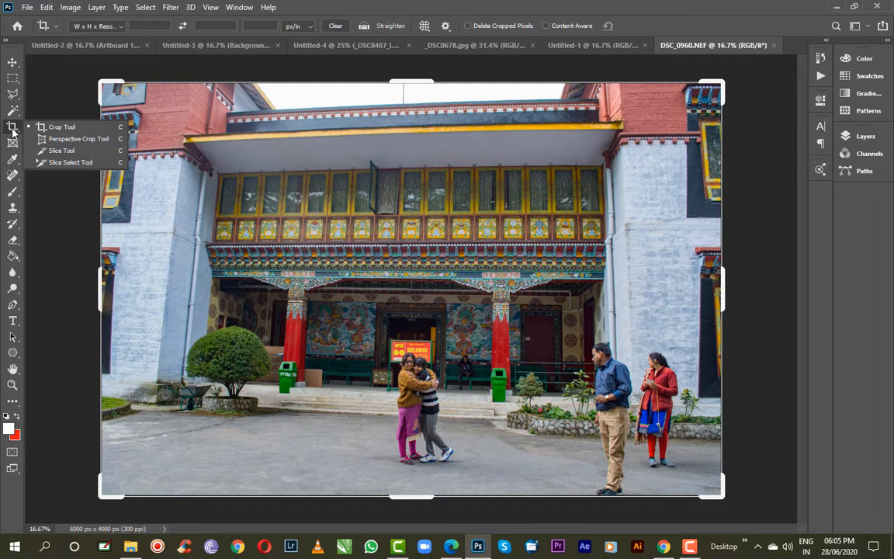
click(62, 139)
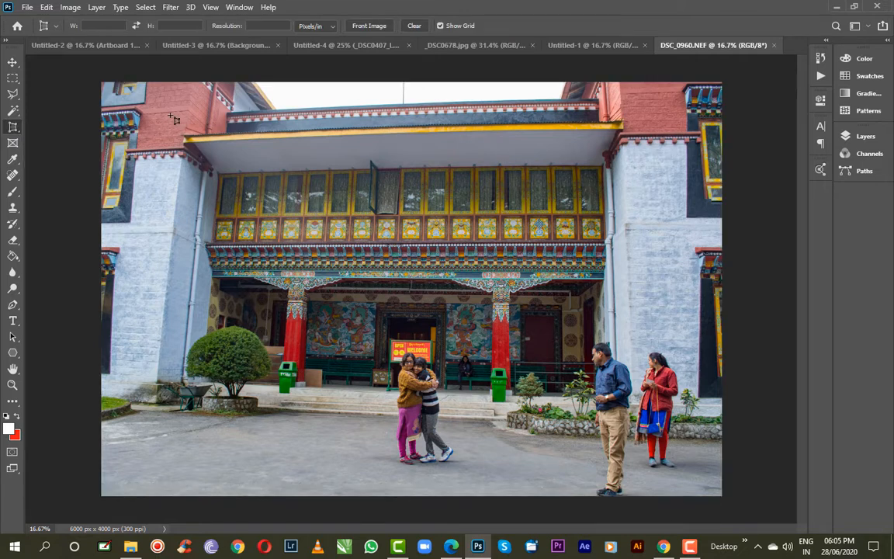
click(191, 81)
click(142, 496)
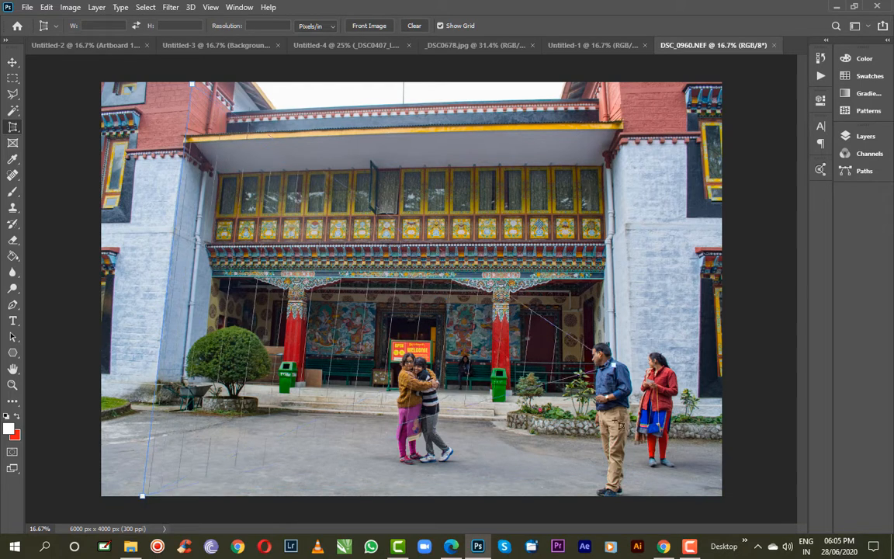
click(637, 495)
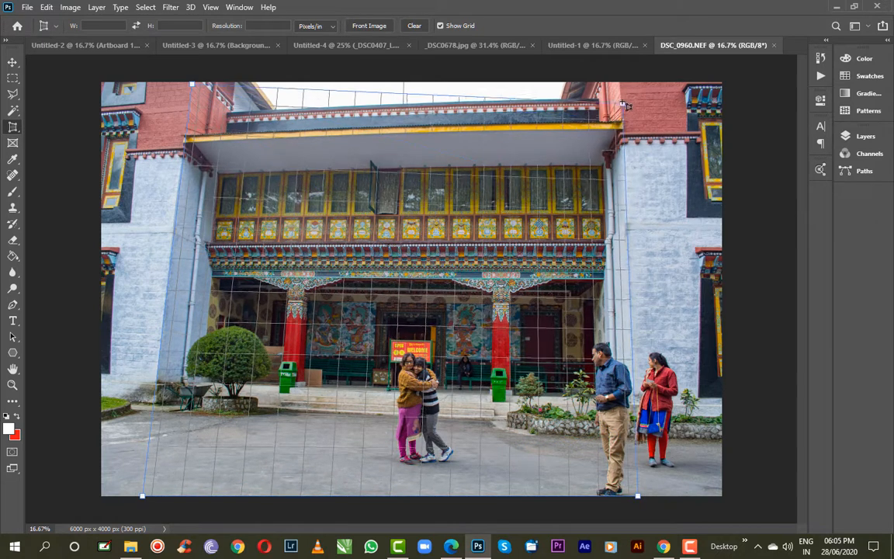
click(620, 82)
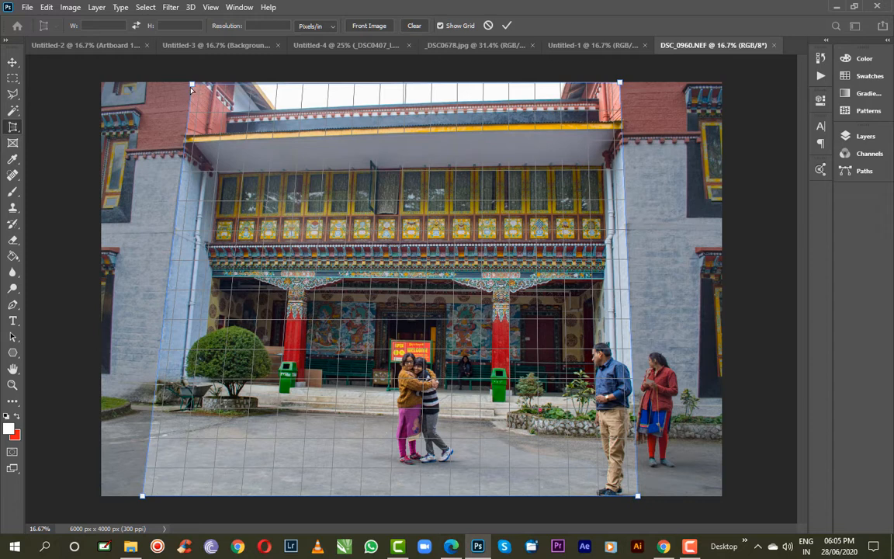
Step: Widen the perspective crop to the photo's upper corners and past its lower corners, wider along the ground, and apply it
drag(192, 85, 103, 83)
drag(621, 86, 723, 84)
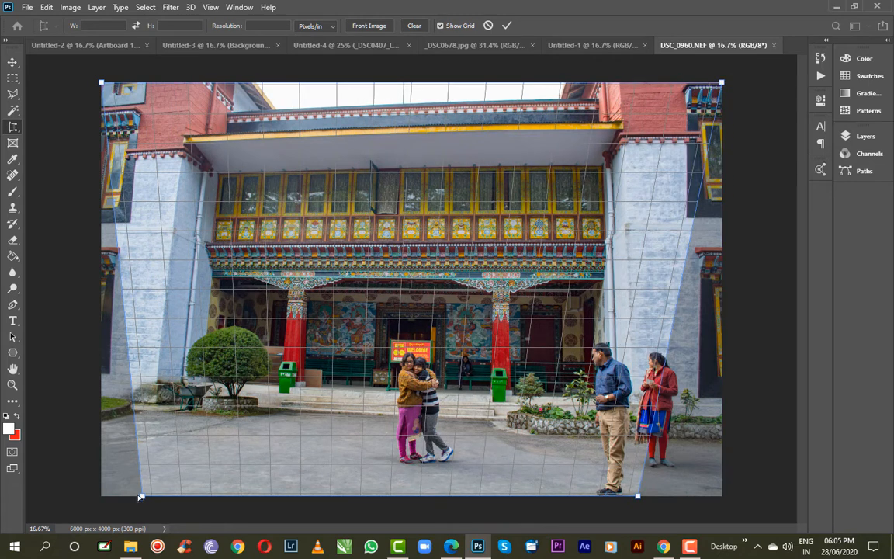
drag(143, 497, 78, 501)
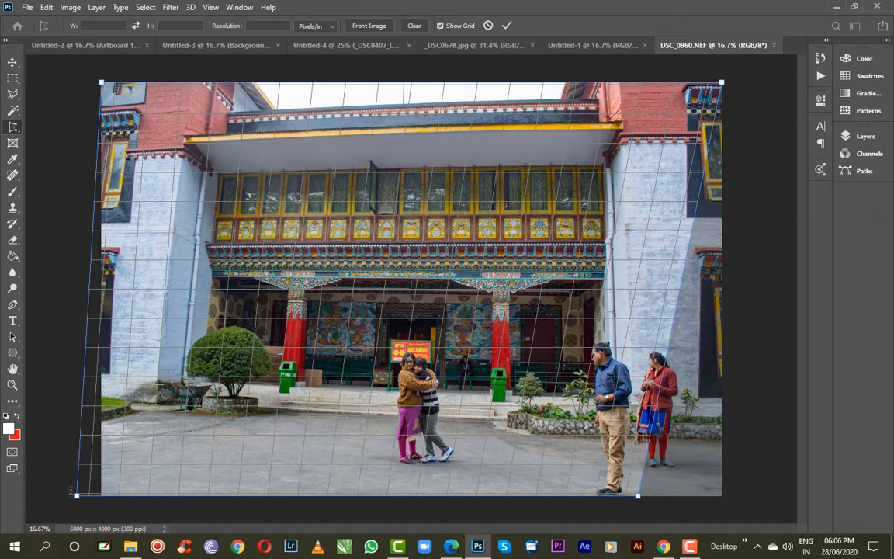
mouse_move(75, 494)
mouse_down()
mouse_move(45, 498)
mouse_move(60, 501)
mouse_up()
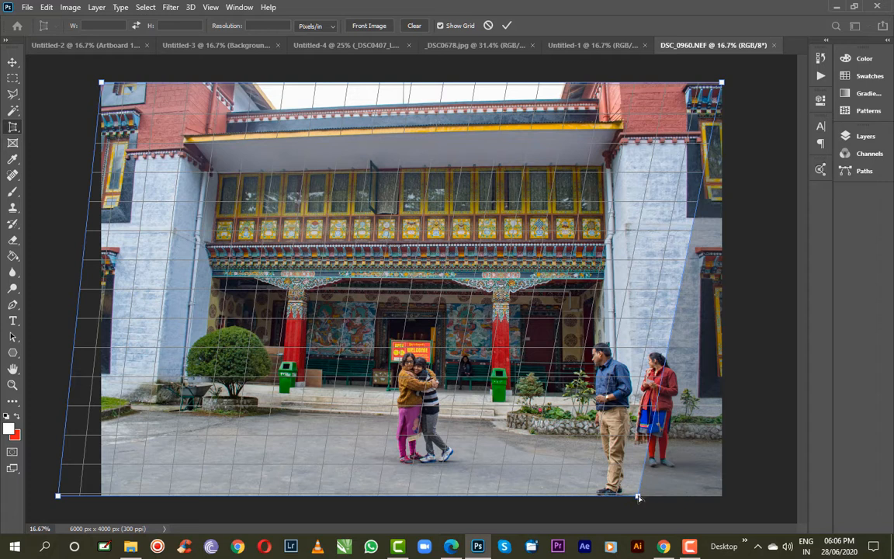
drag(639, 497, 754, 497)
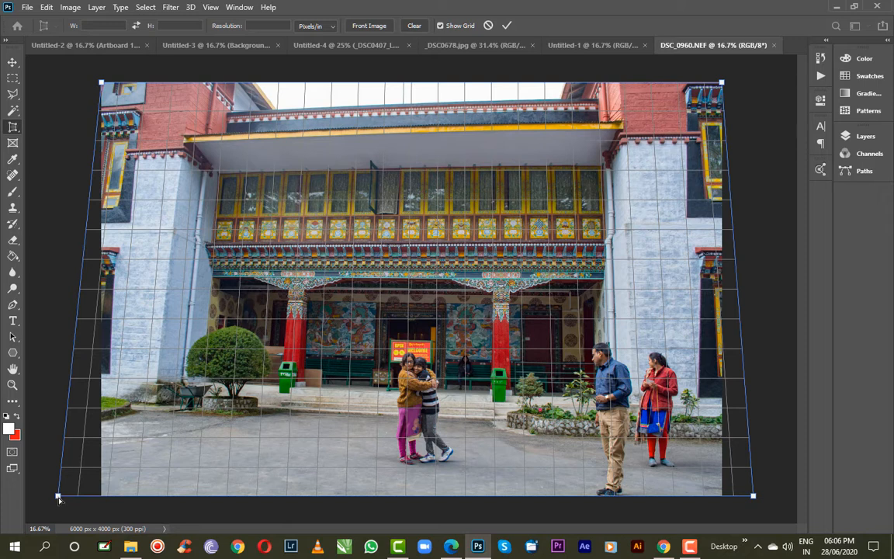
drag(59, 499, 44, 502)
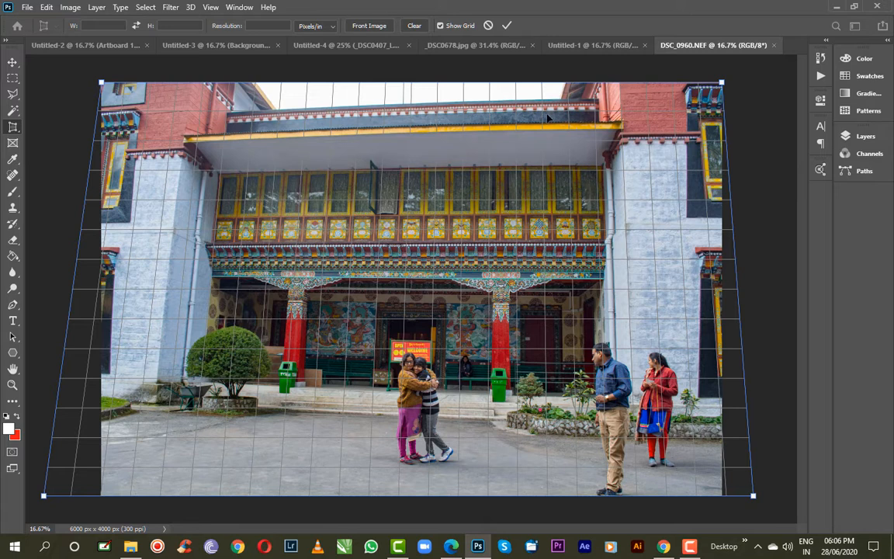
click(507, 26)
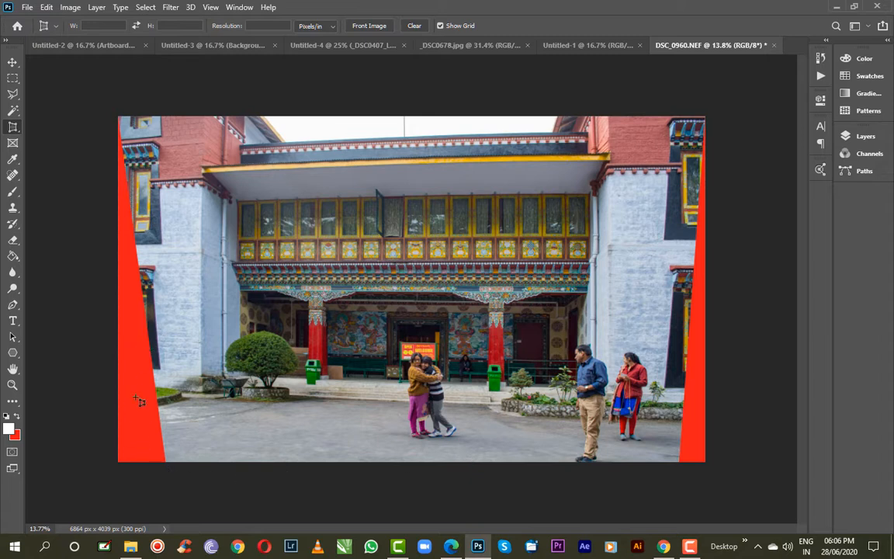
Step: Crop both sides of the corrected building photo with the Crop tool to trim off the red wedges
right_click(18, 129)
click(42, 126)
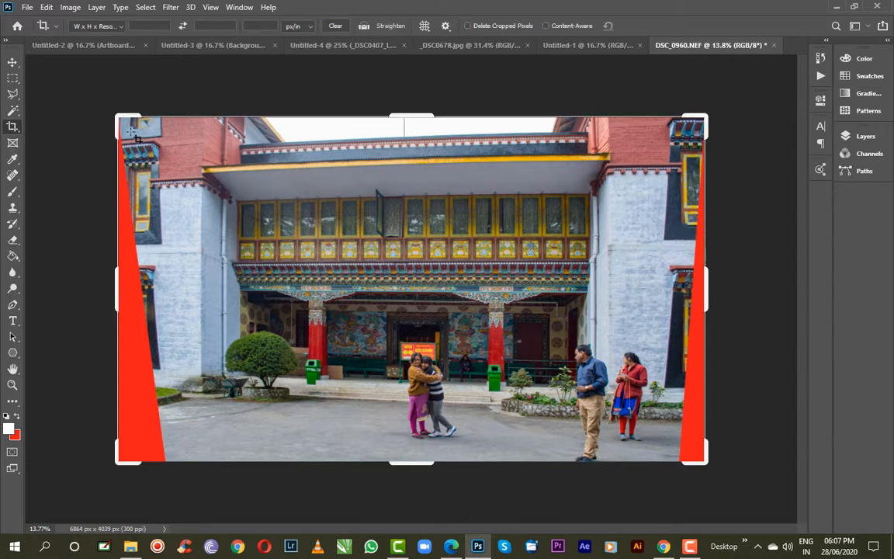
drag(114, 299, 144, 289)
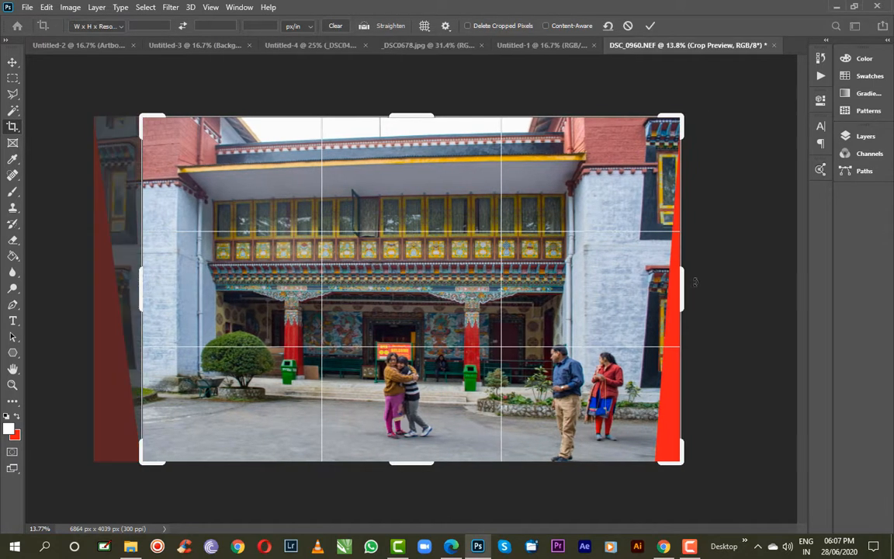
drag(681, 288, 671, 281)
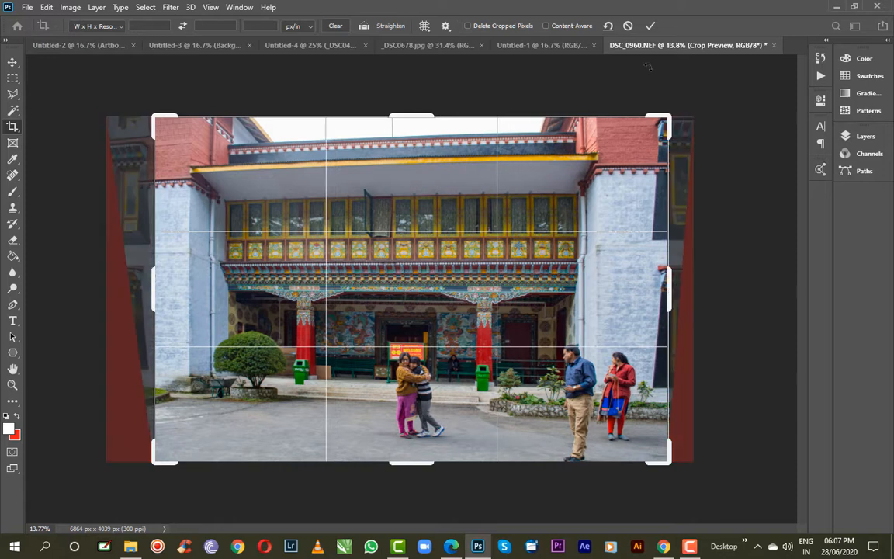
click(650, 26)
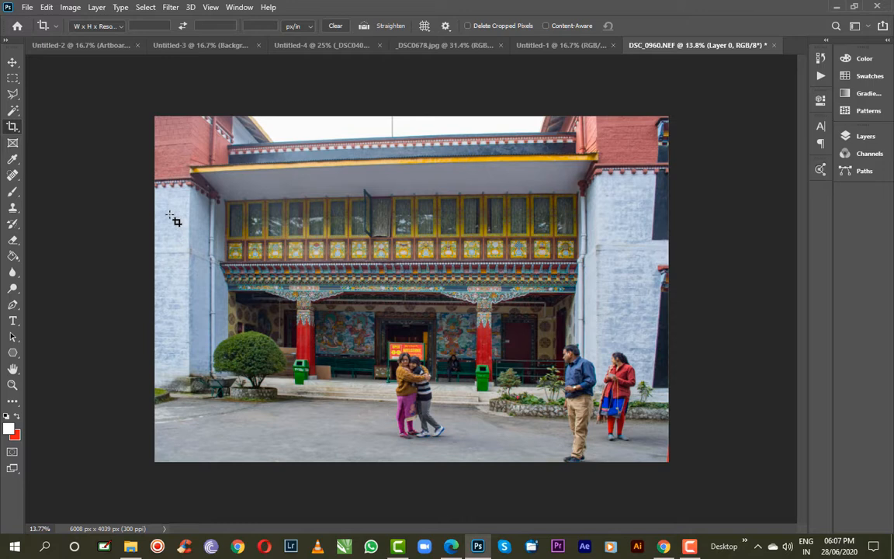
right_click(14, 132)
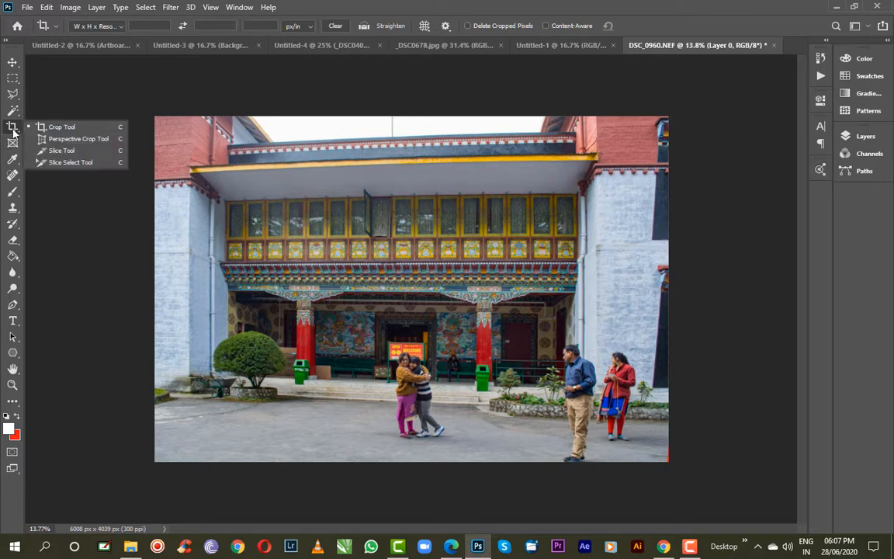
click(516, 7)
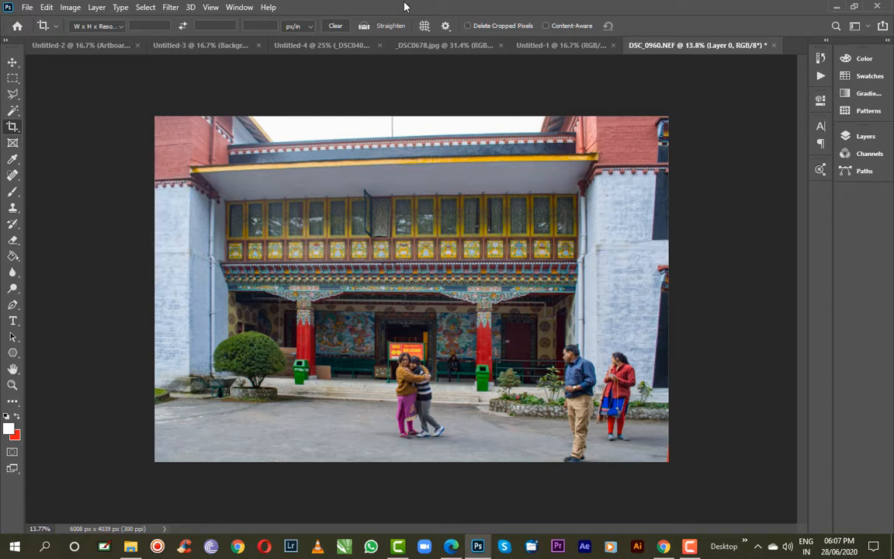
Step: In Untitled-2, use the Frame tool's elliptical option to draw a circular frame around the face in the _DSC0925 image
click(101, 51)
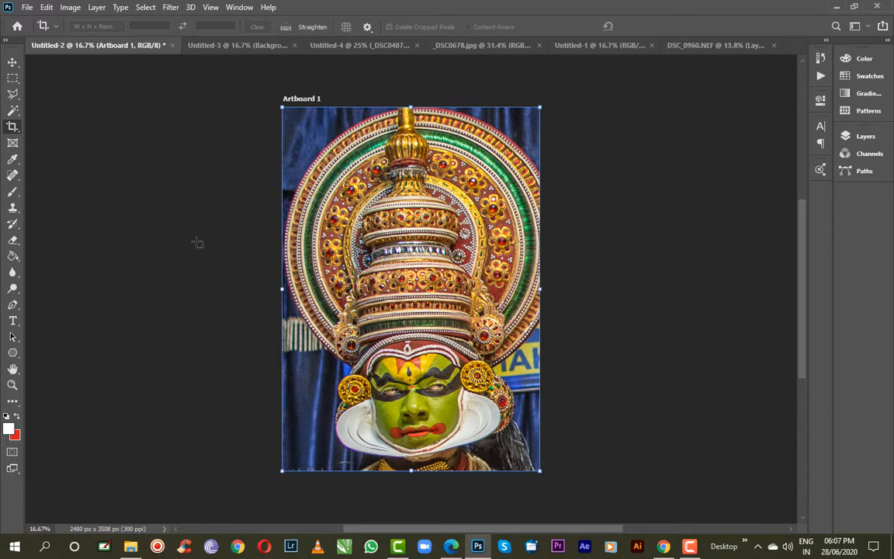
click(867, 137)
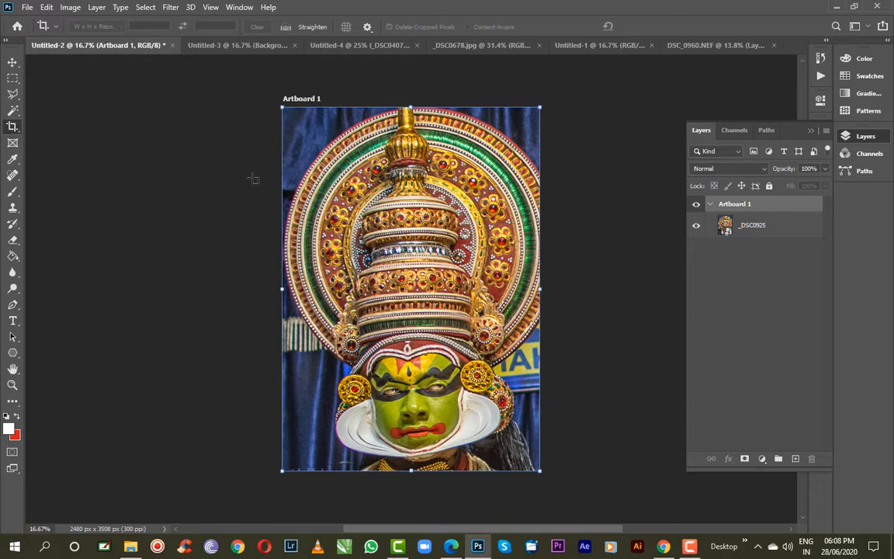
click(14, 144)
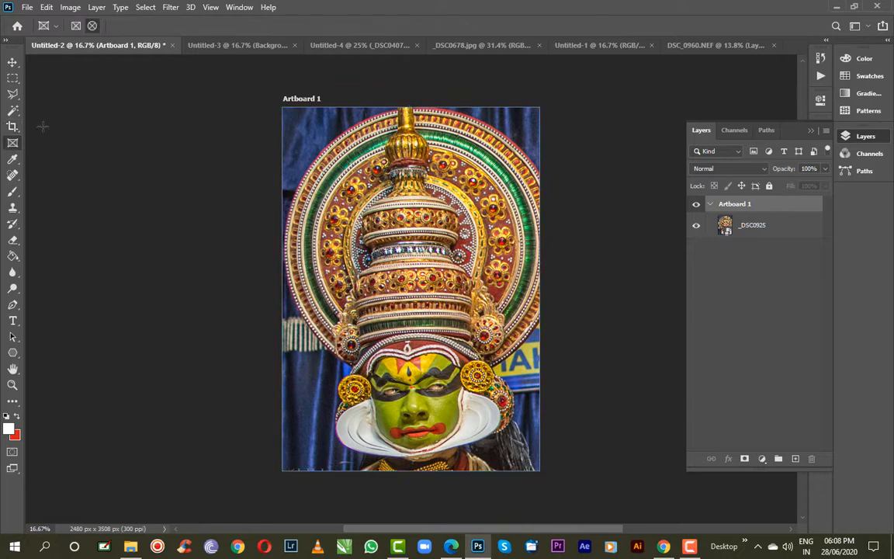
click(92, 27)
drag(366, 307, 496, 456)
key(space)
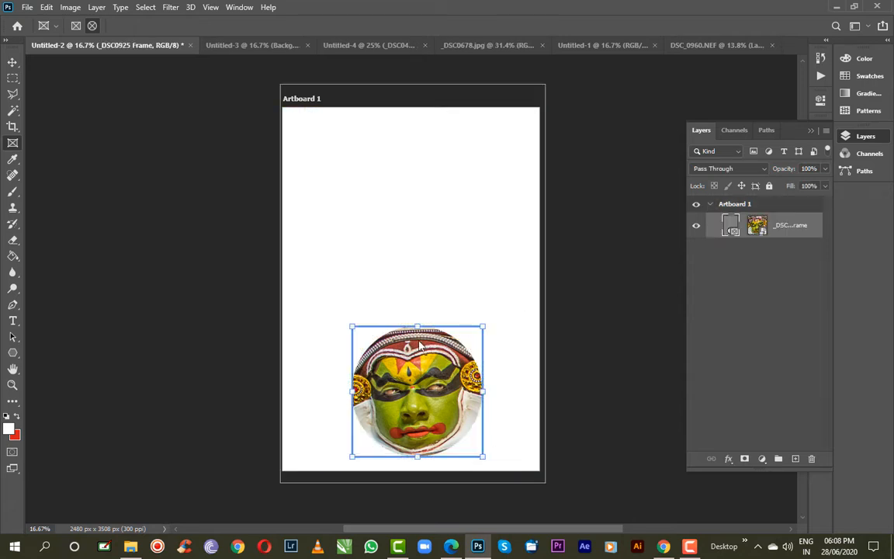
Step: Select the circular frame rather than its image and enlarge it to take in part of the headdress
click(736, 295)
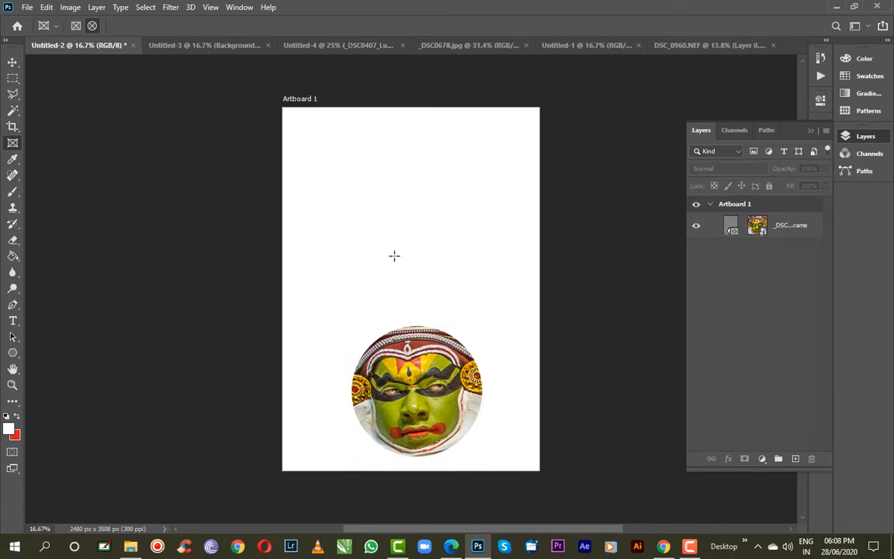
click(731, 231)
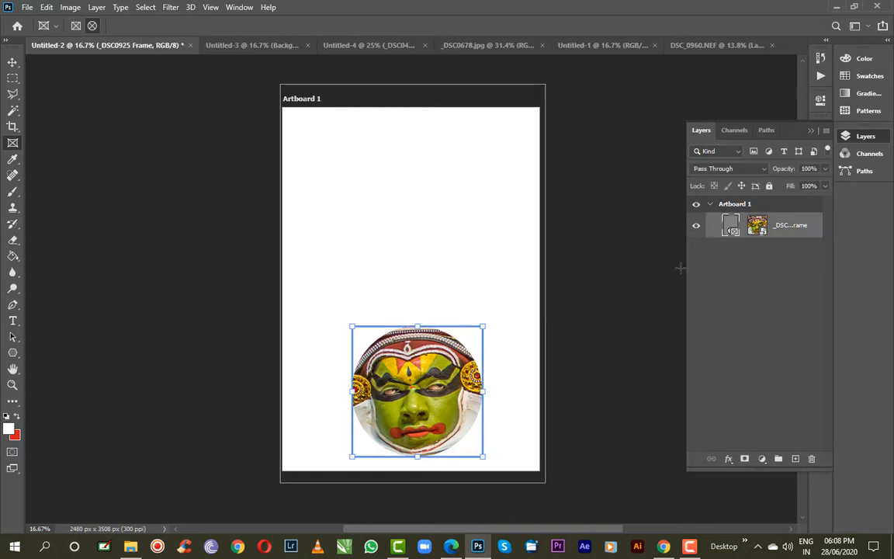
click(764, 227)
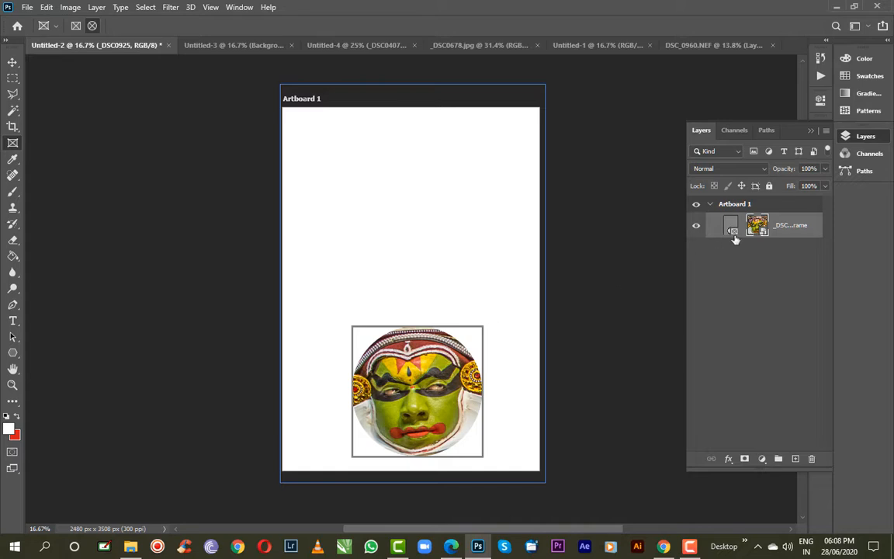
click(733, 232)
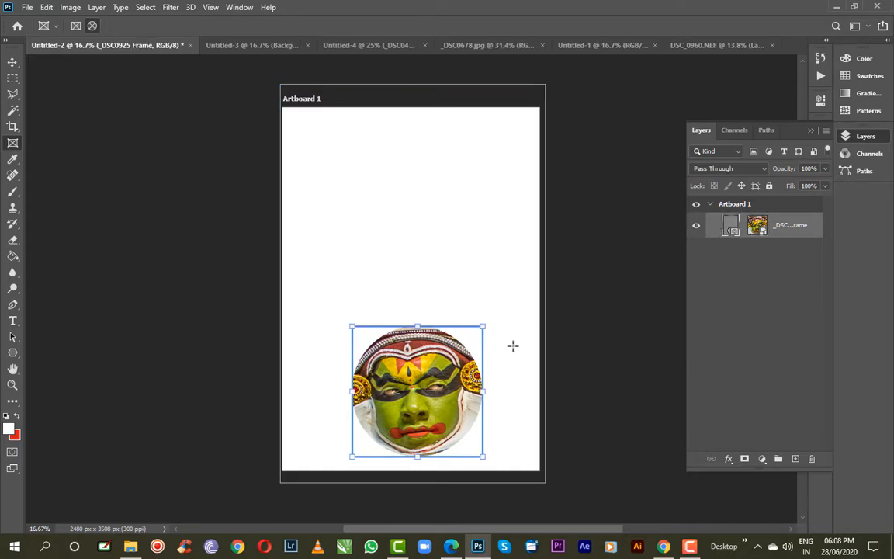
drag(484, 329, 529, 281)
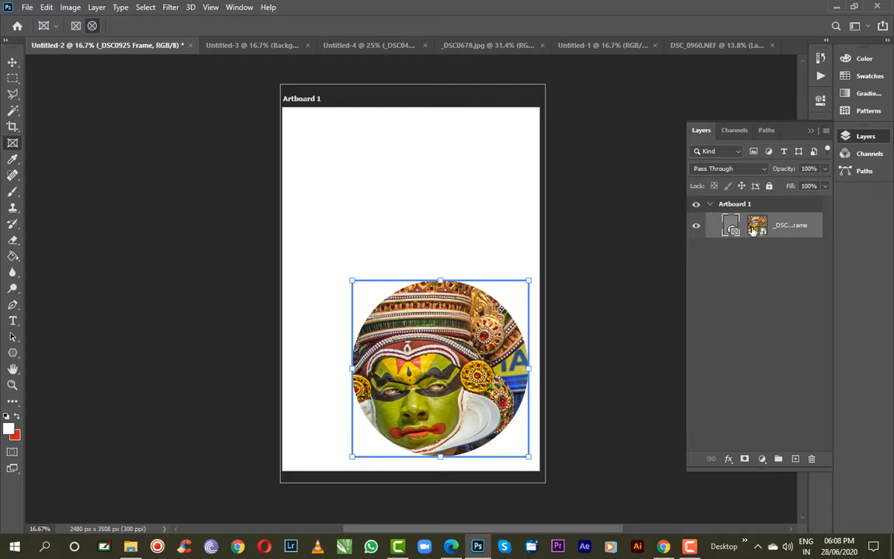
Step: Shift the image inside the circular frame so that the face sits centrally
click(678, 209)
drag(438, 388, 456, 382)
drag(608, 319, 745, 206)
Step: Select the frame together with its image and move both up toward the middle of the artboard
click(732, 227)
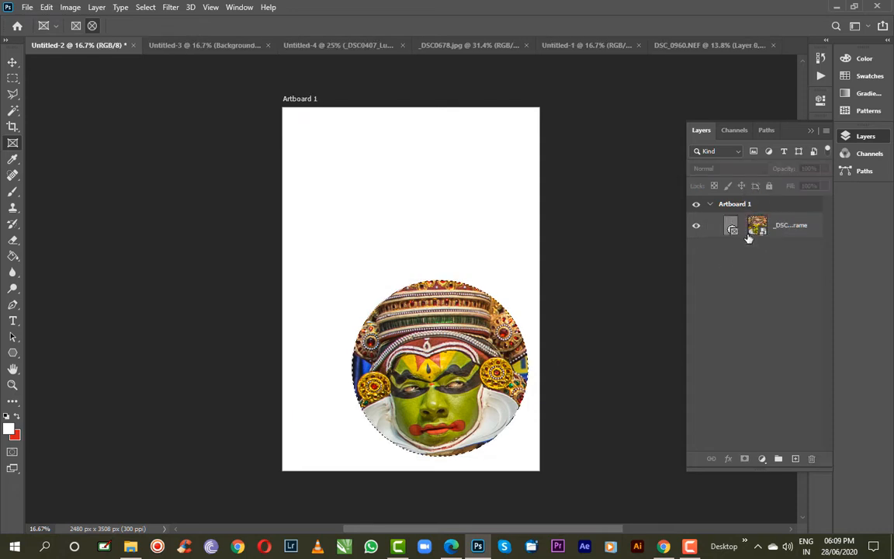
click(733, 228)
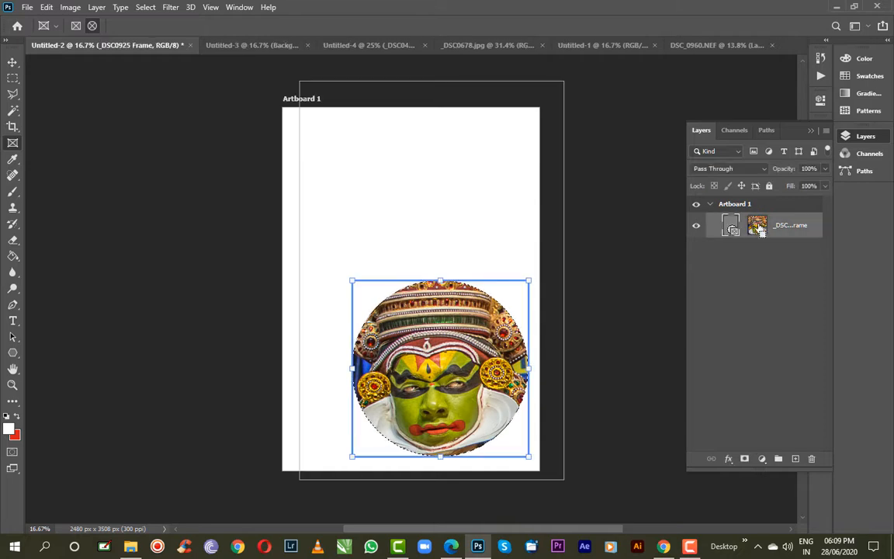
click(732, 233)
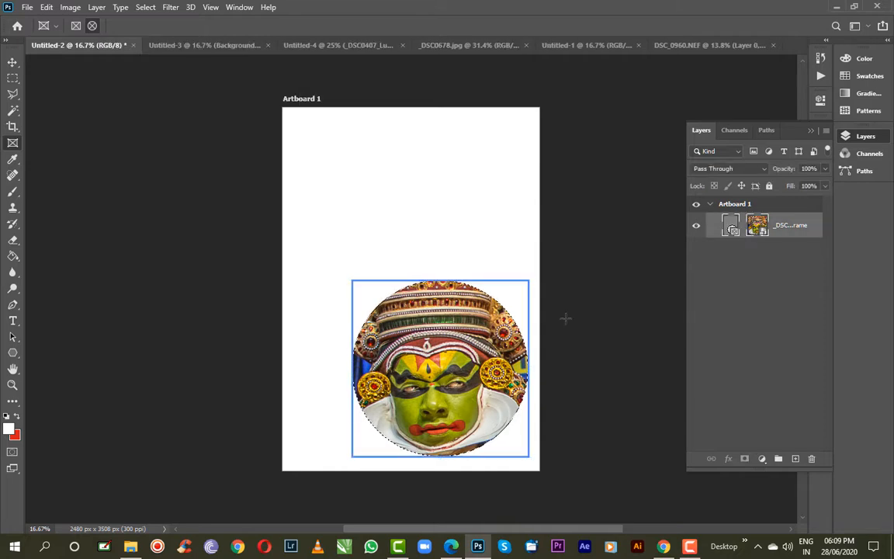
drag(451, 374, 420, 351)
click(733, 230)
click(732, 229)
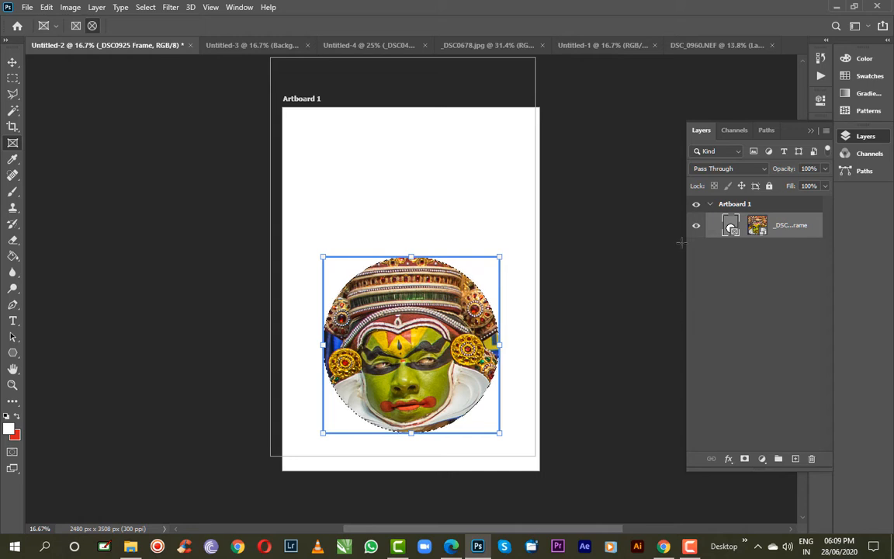
Step: Replace the frame's contents with the sunset boat picture _DSC0627 from the Desktop
click(761, 225)
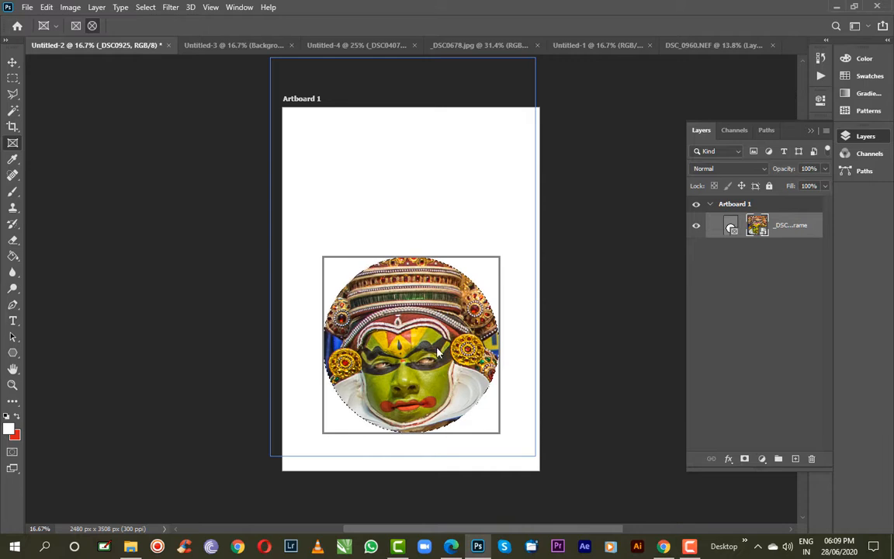
right_click(797, 227)
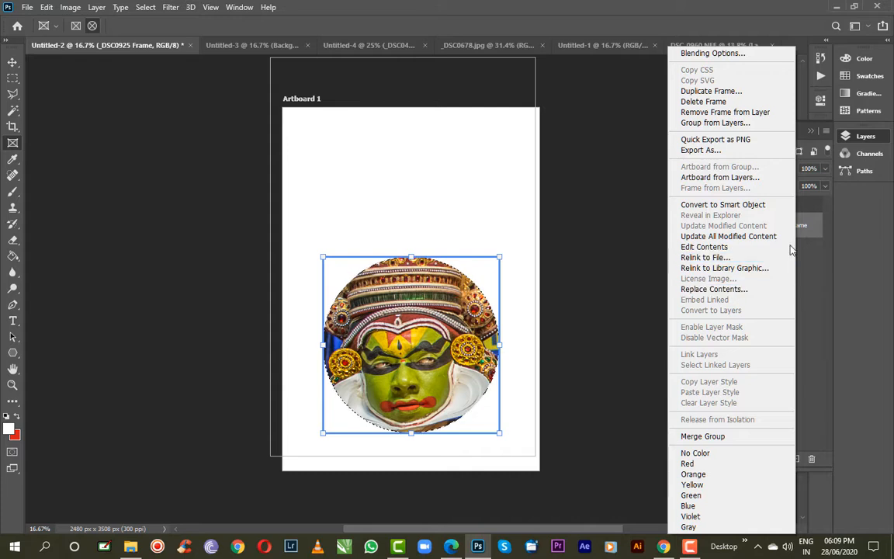
click(737, 289)
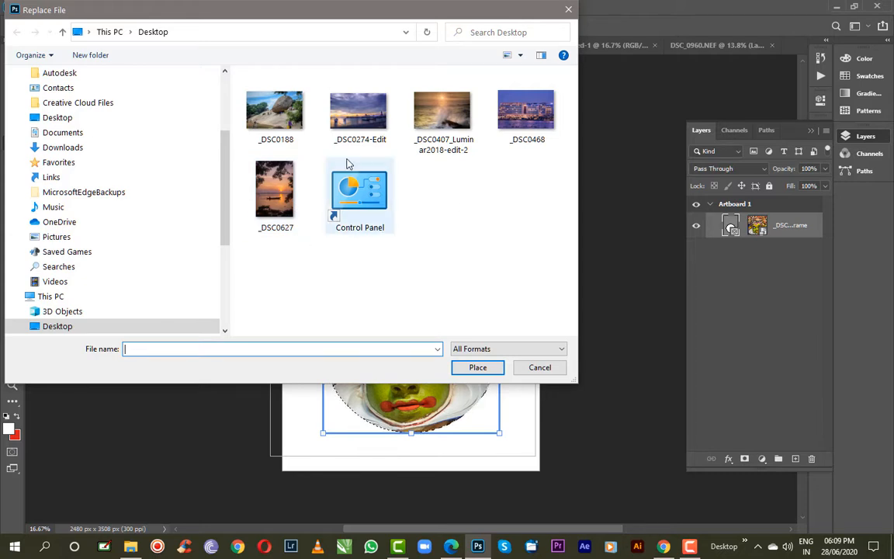
click(274, 189)
click(482, 368)
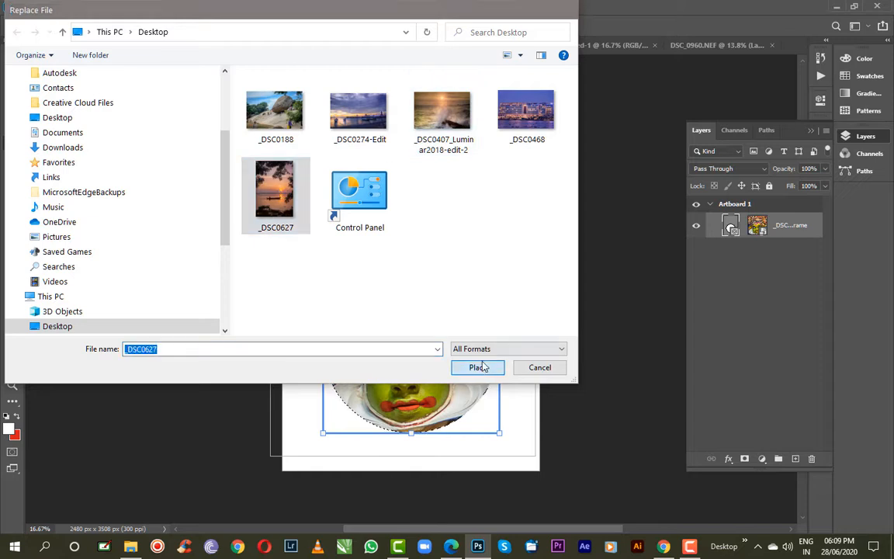
Step: Move the sunset image down within the circular frame to bring in the whole sun, and clear the selection
click(730, 231)
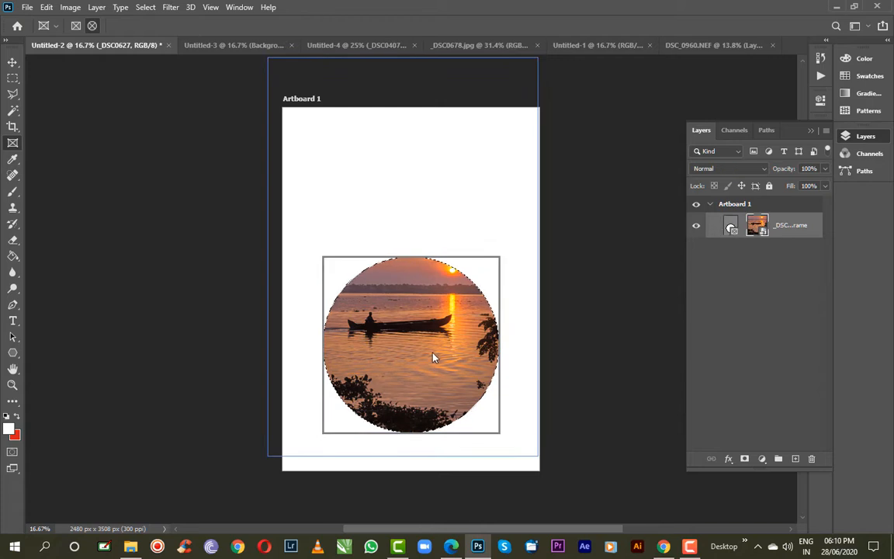
drag(429, 360, 426, 365)
drag(435, 365, 444, 377)
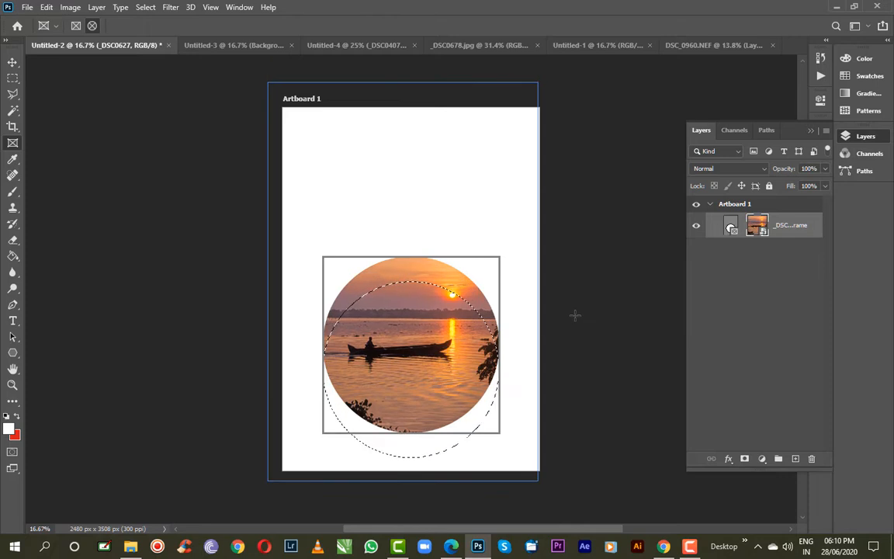
key(ctrl+d)
click(701, 341)
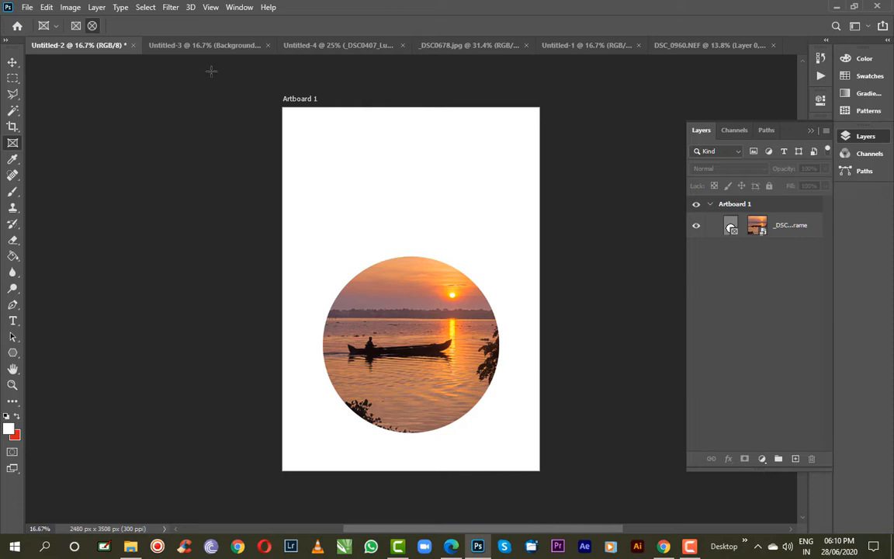
Step: In Untitled-3, toggle the visibility of the Polygon 1 layer to examine which artwork it holds
click(196, 45)
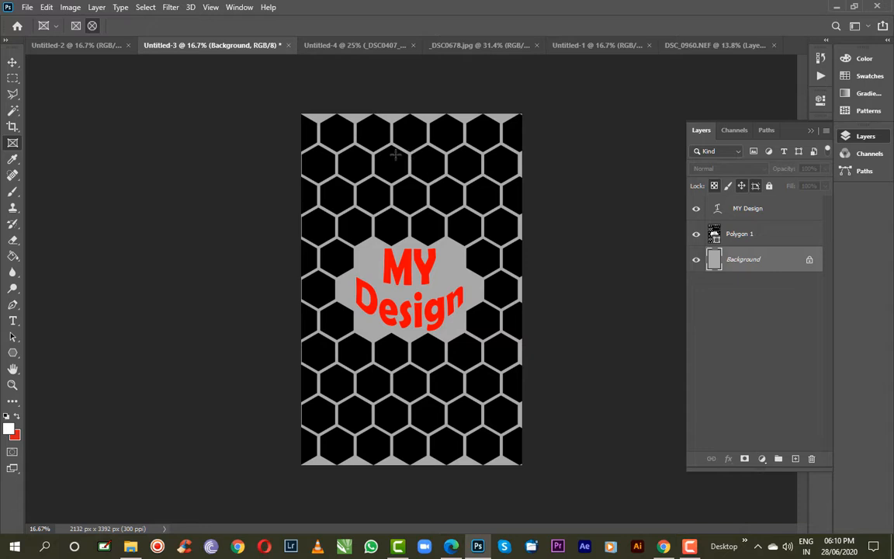
click(696, 233)
click(696, 233)
click(698, 235)
click(696, 234)
Step: Convert the Polygon 1 hexagon layer into a frame, keeping its layer name and size
click(733, 235)
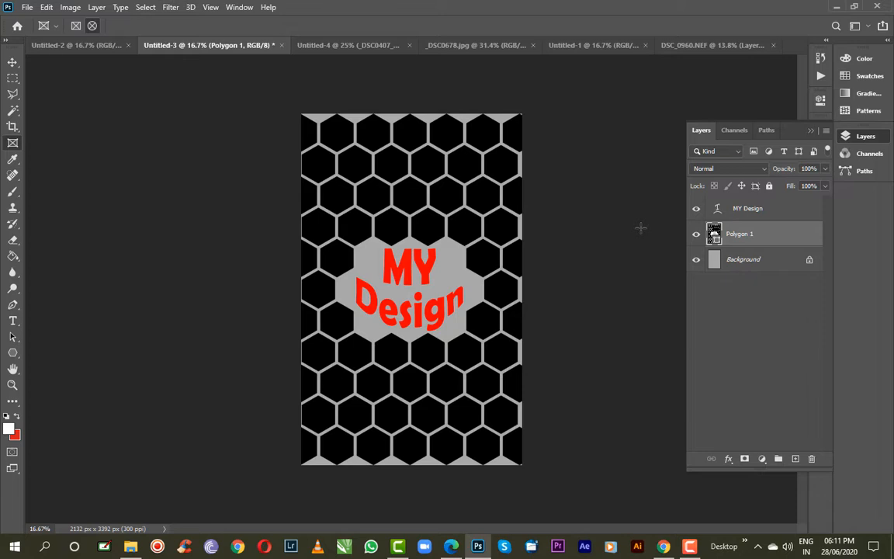
click(696, 234)
click(698, 236)
click(97, 8)
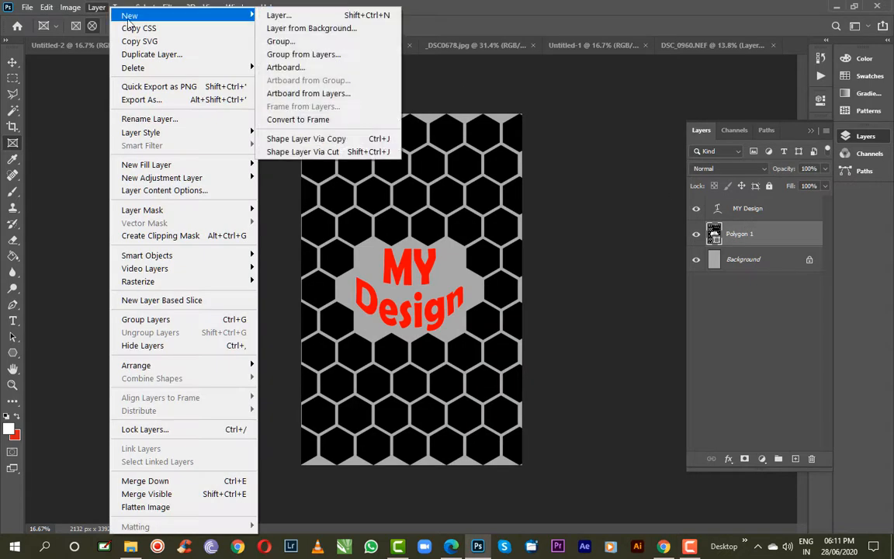
mouse_move(236, 15)
click(298, 119)
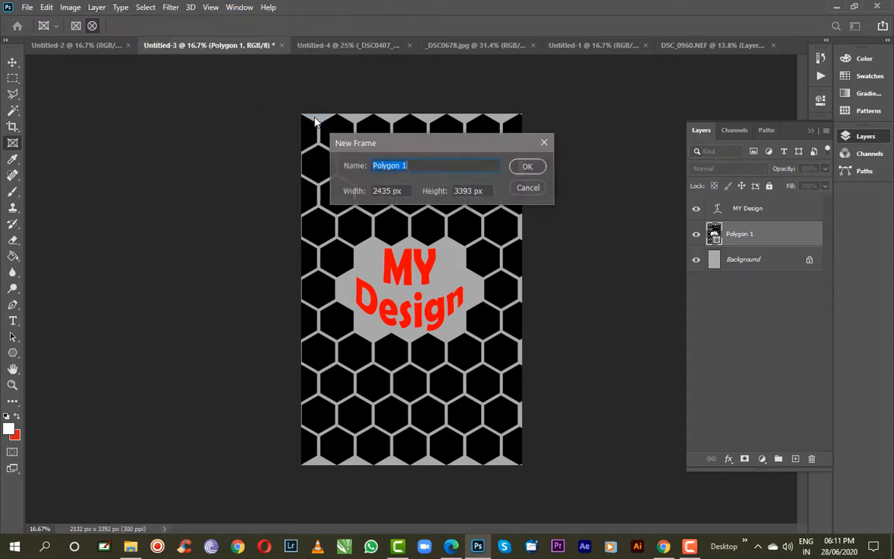
click(524, 167)
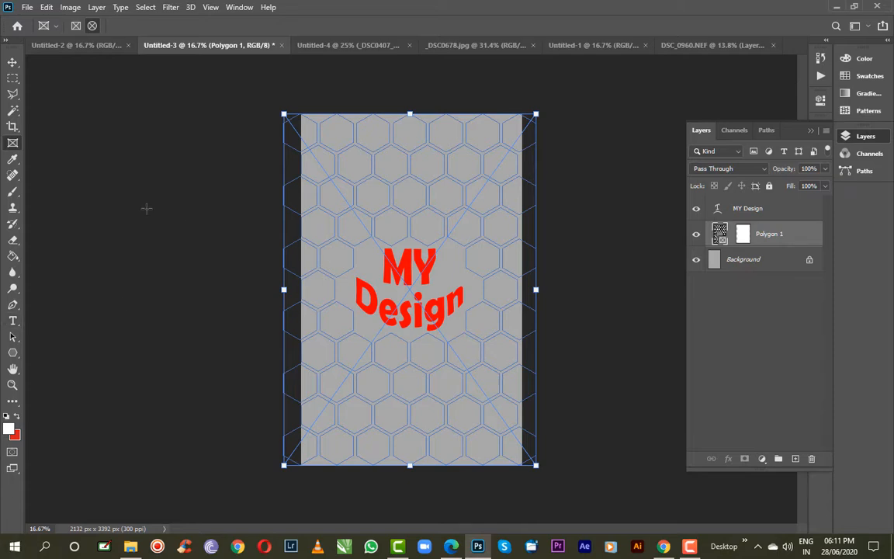
Step: Place the _DSC0188 picture from the Desktop as embedded content in the hexagon frame, and clear the selection
click(27, 8)
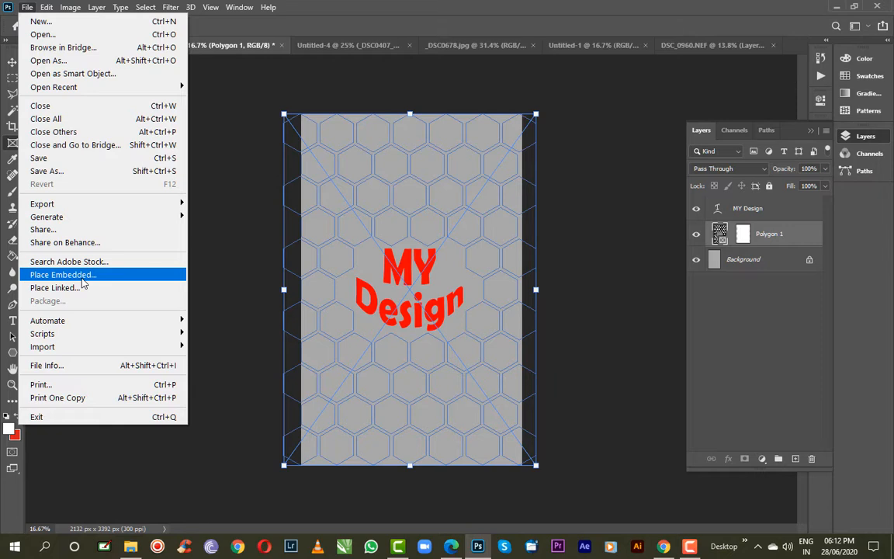
click(82, 280)
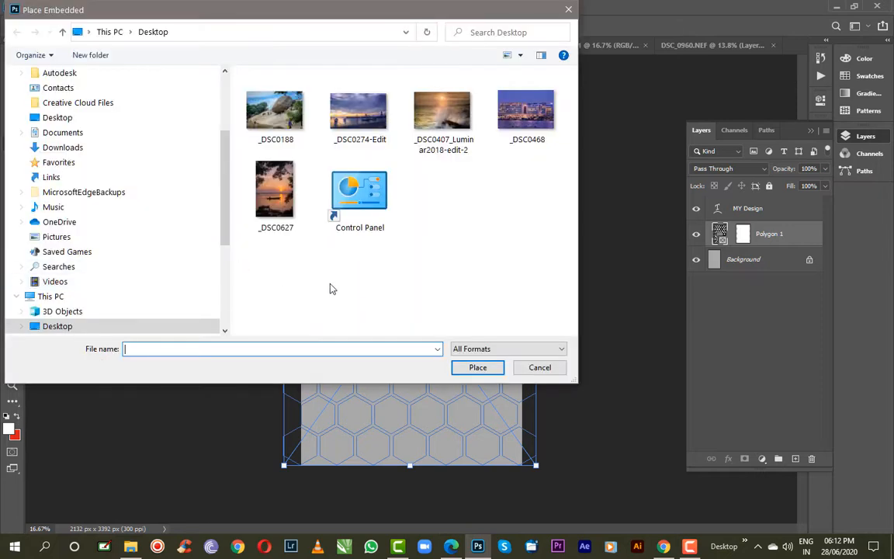
click(283, 124)
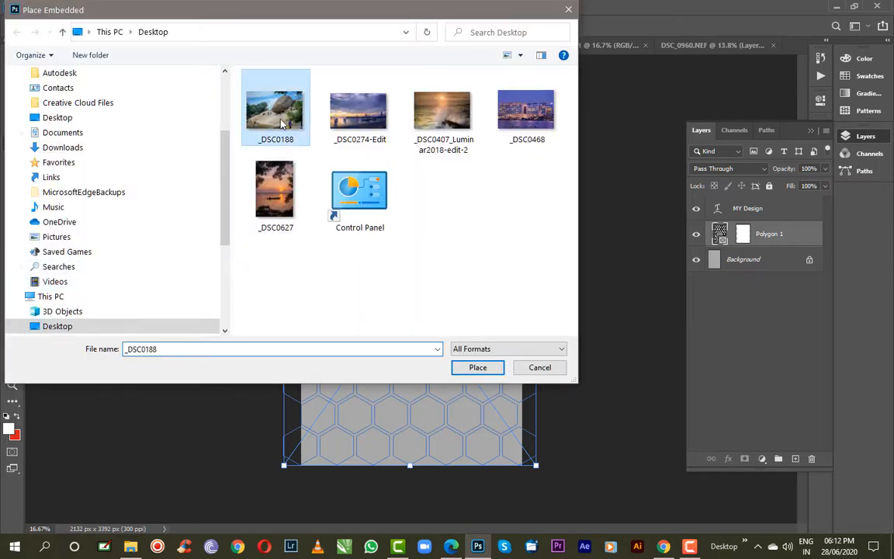
click(477, 367)
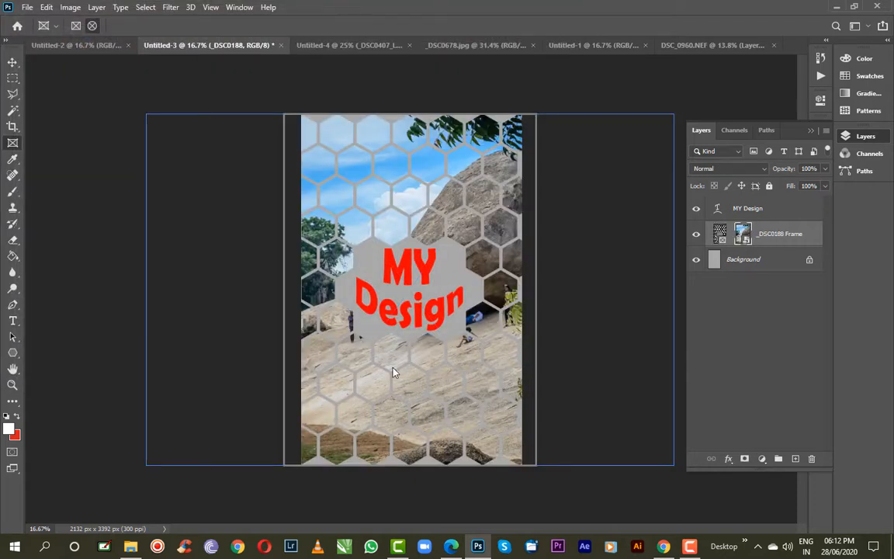
click(689, 282)
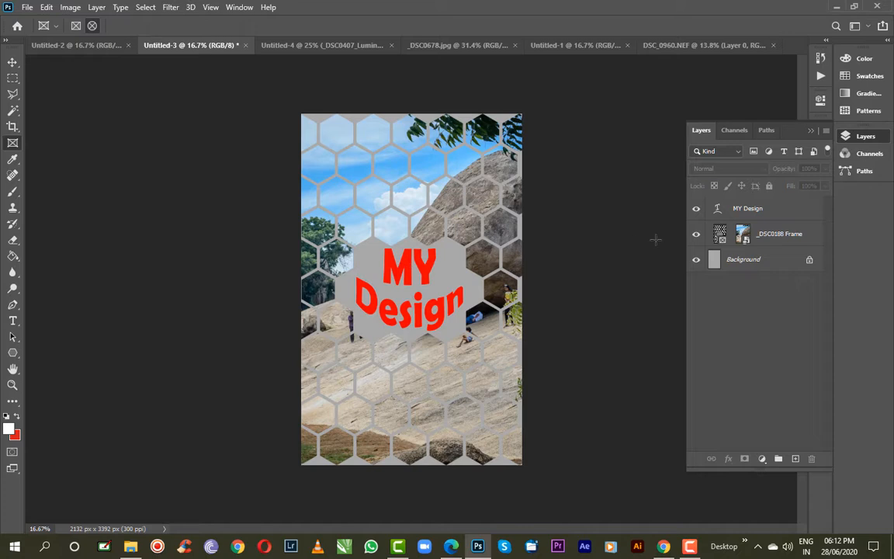
Step: Fill the Background layer with the near-black foreground color 090909
click(721, 264)
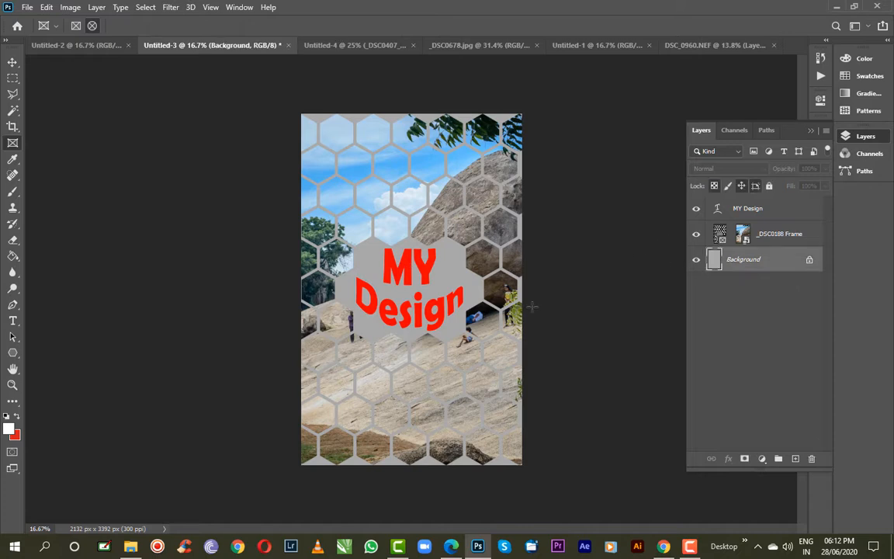
click(9, 428)
drag(542, 224, 522, 246)
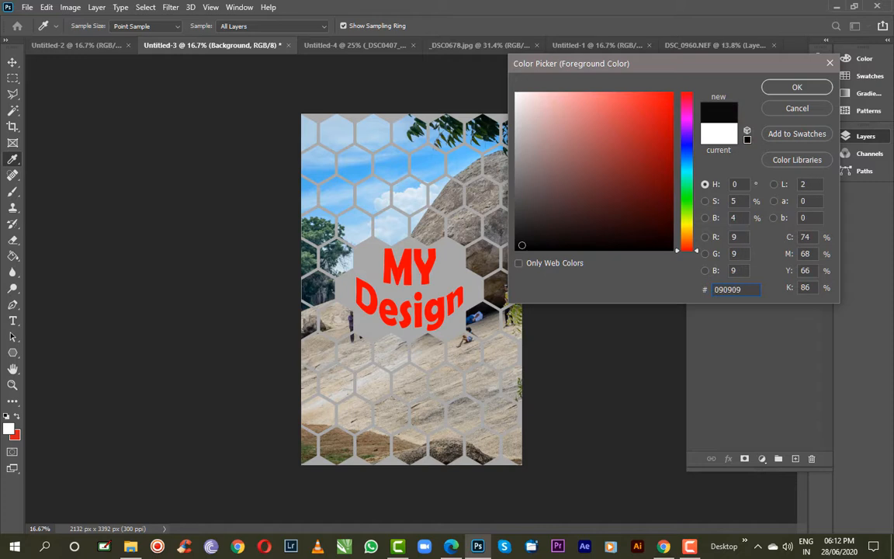
click(797, 87)
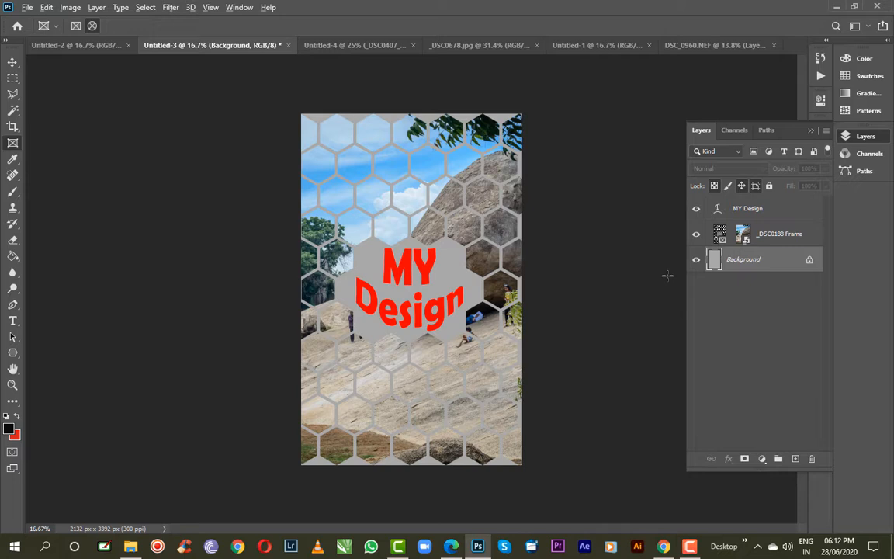
key(alt+BackSpace)
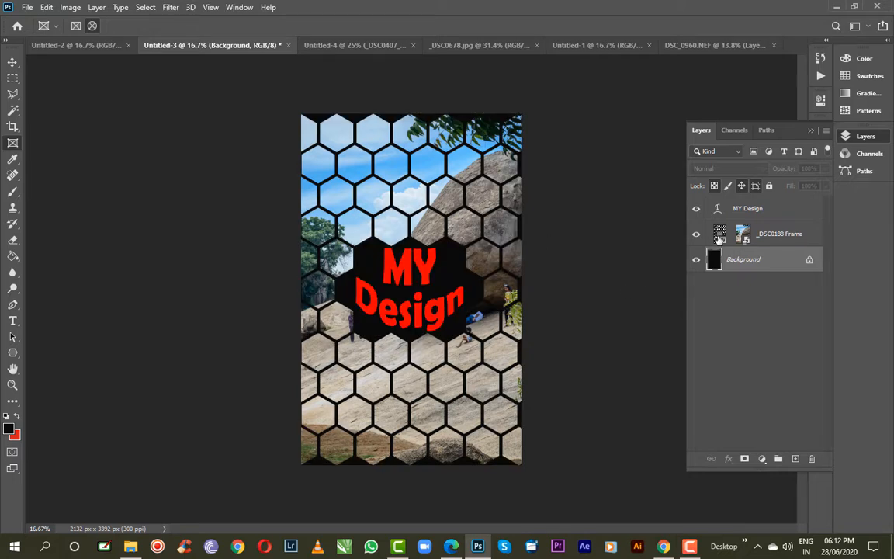
Step: Move the _DSC0188 image left within the hexagon frame so the large boulder sits nearer the middle
click(743, 235)
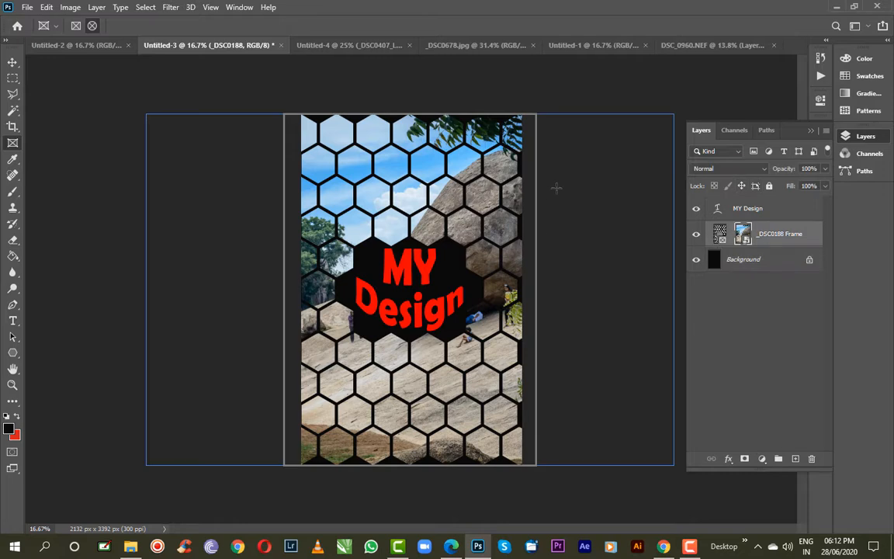
click(12, 62)
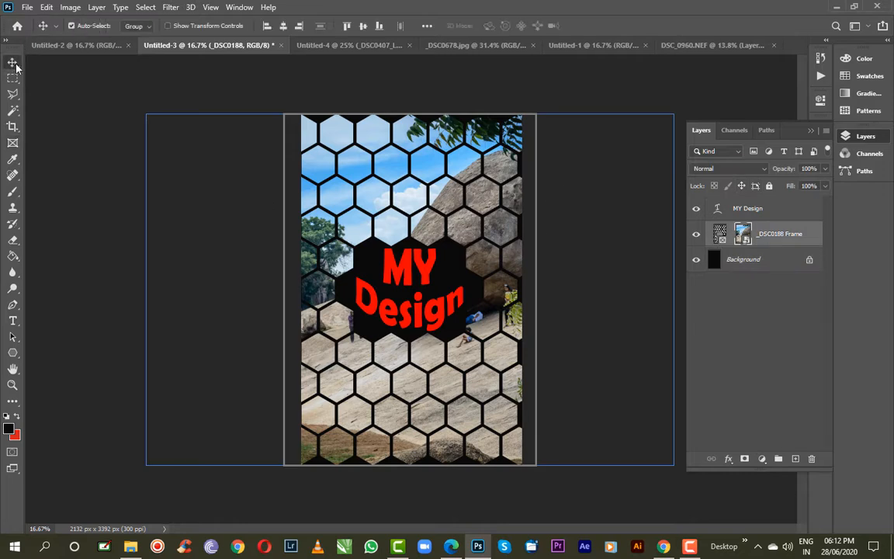
click(576, 268)
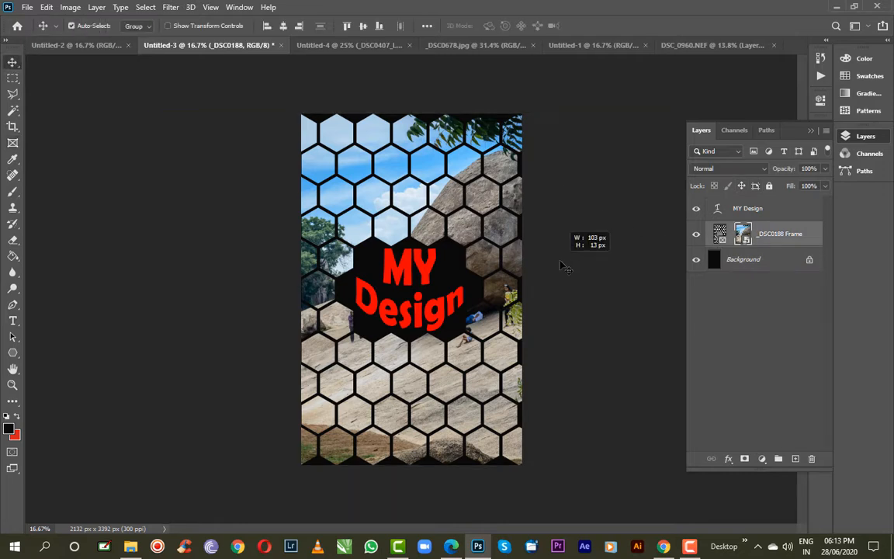
click(739, 242)
drag(489, 231, 460, 224)
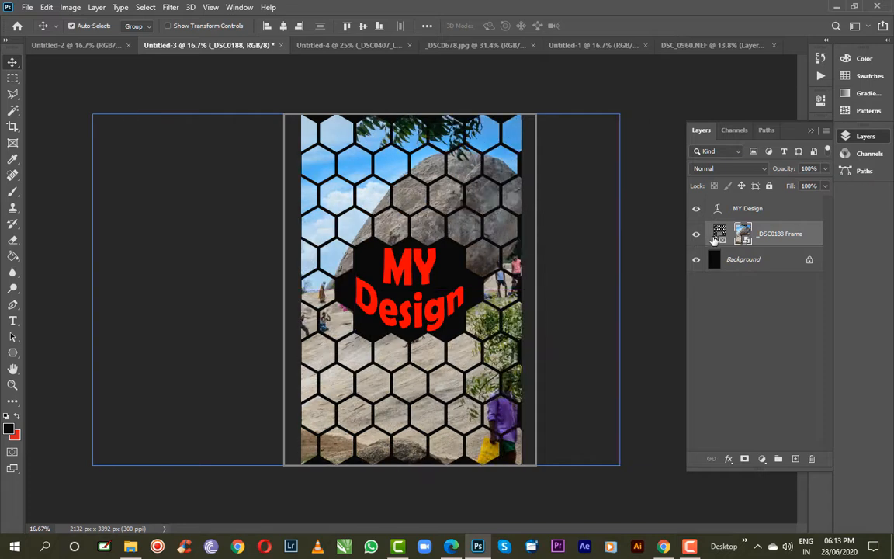
Step: Scale the hexagon frame together with its image down to about 1848 by 2871 px and center both on the canvas
click(716, 237)
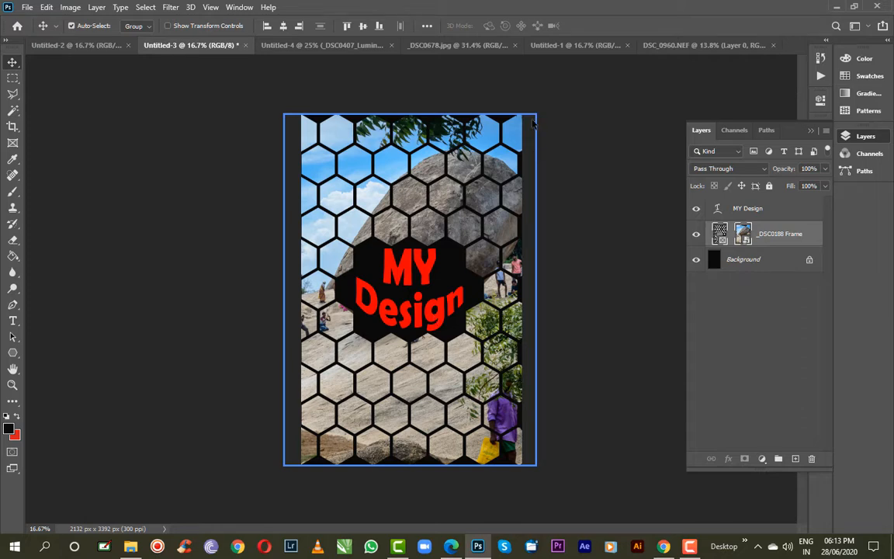
key(ctrl+t)
drag(533, 115, 484, 158)
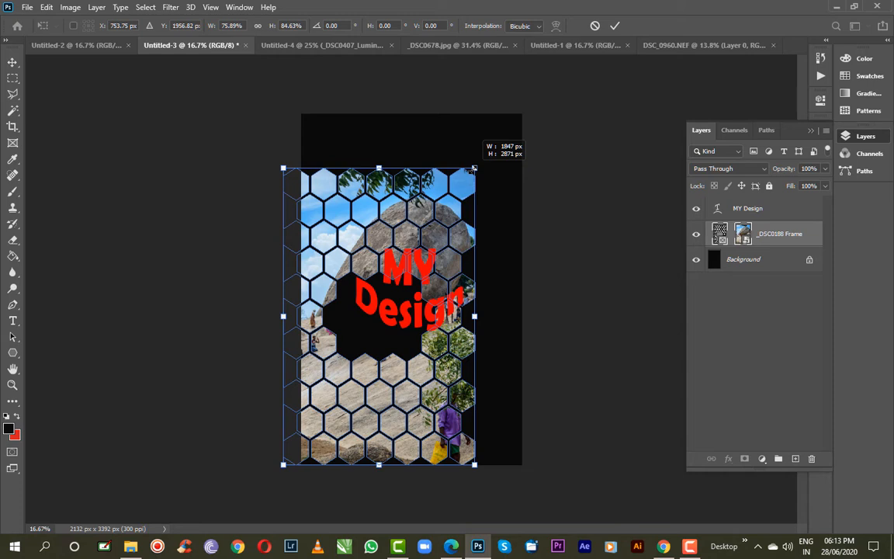
drag(473, 167, 474, 168)
drag(427, 222, 448, 159)
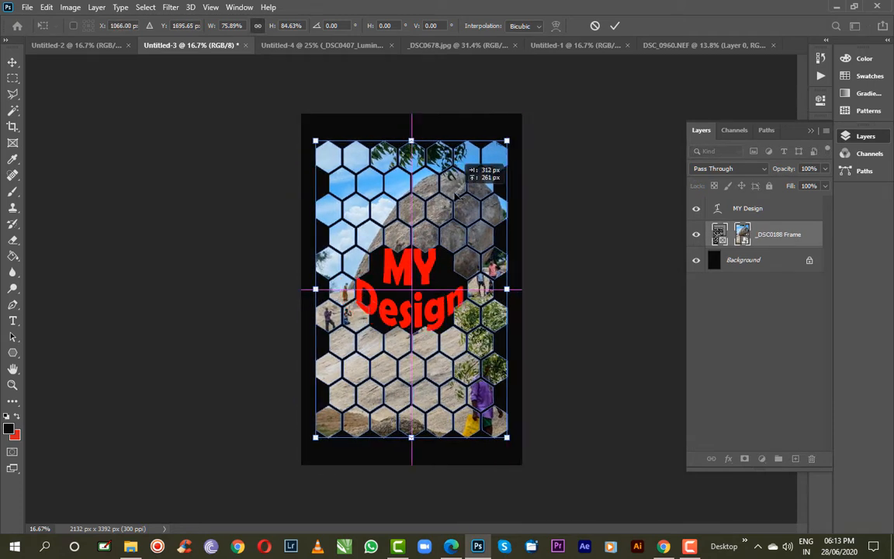
click(614, 25)
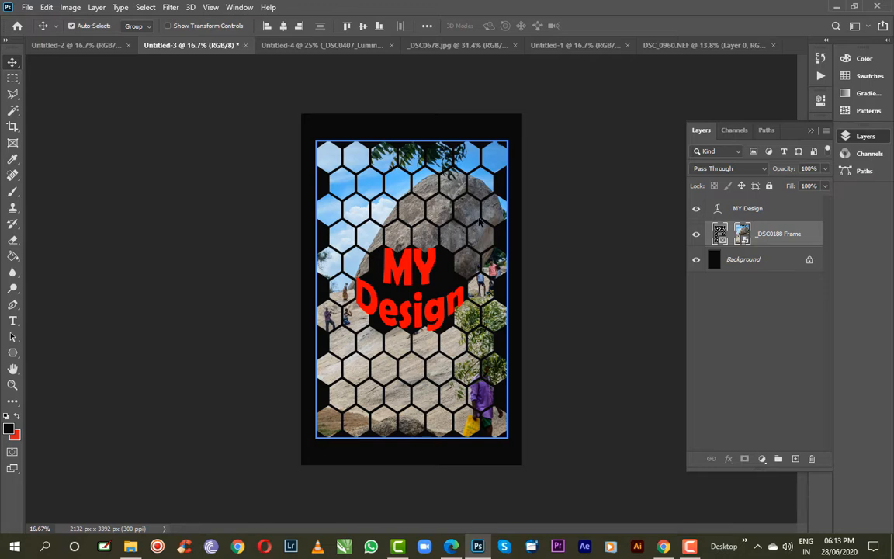
Step: Add a white inside stroke of about 21 px to the hexagon frame
click(239, 8)
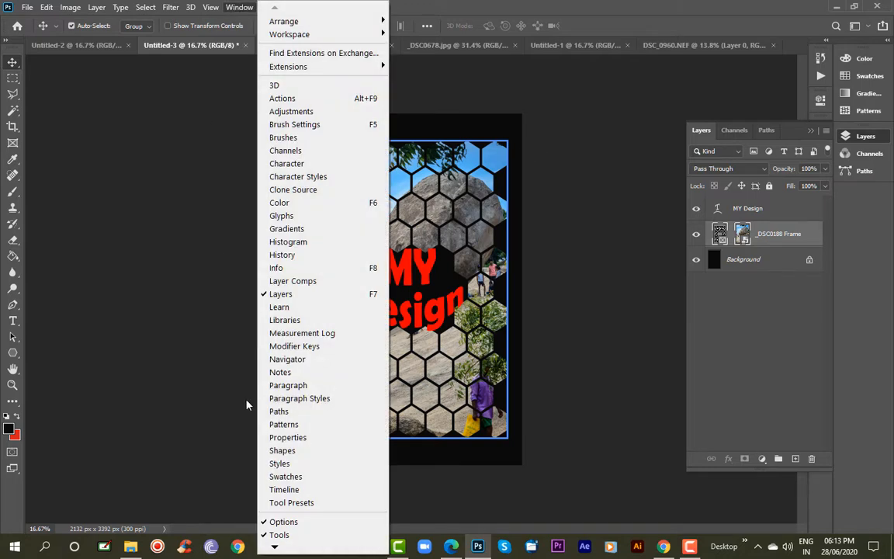
click(287, 437)
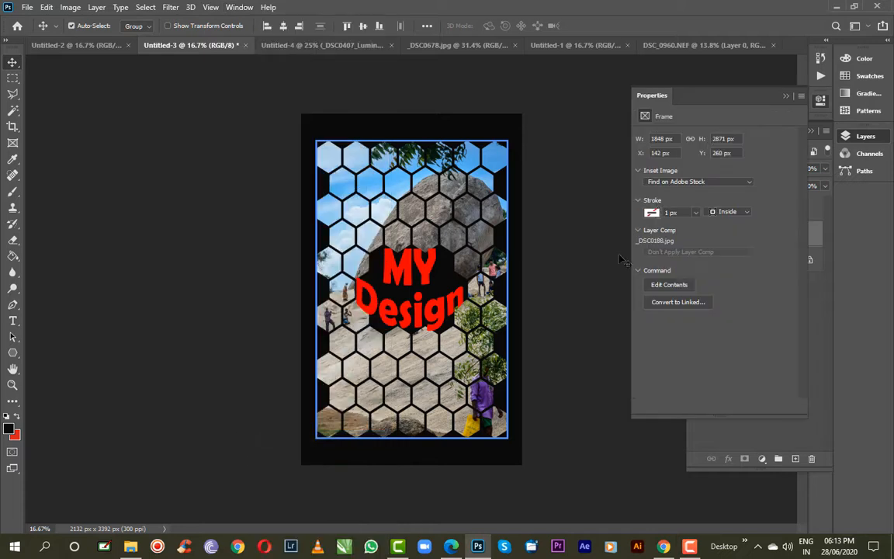
click(651, 213)
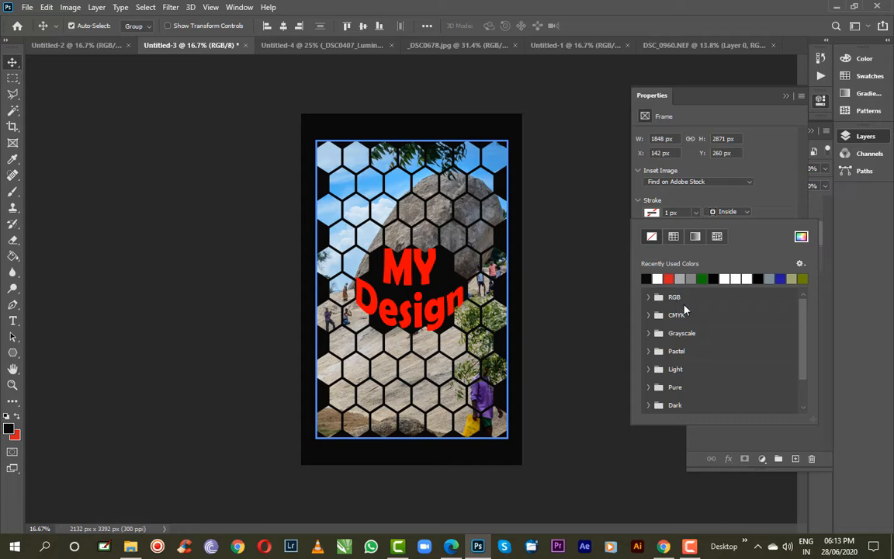
click(747, 278)
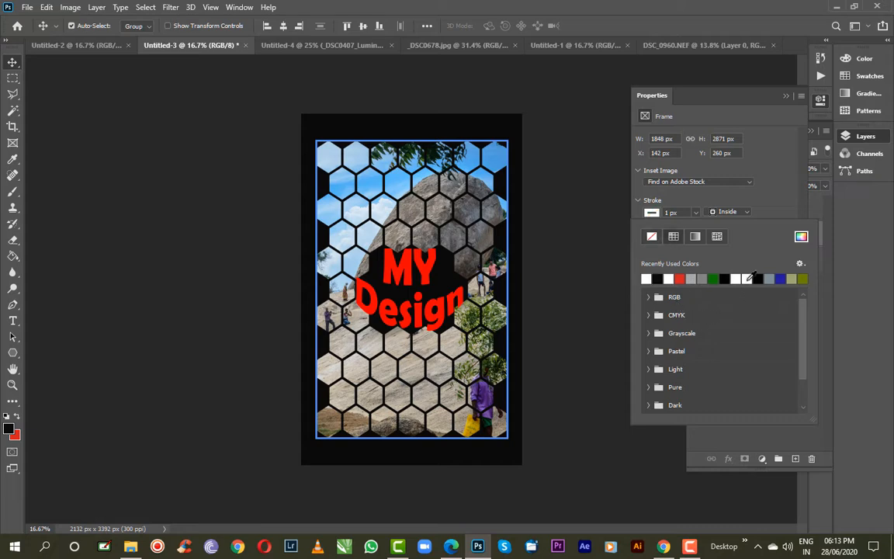
click(696, 213)
drag(687, 227, 707, 232)
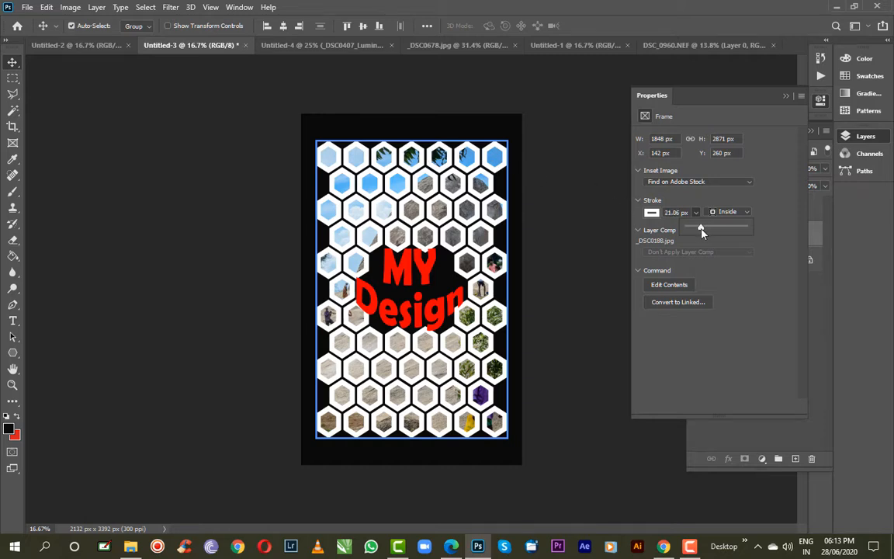
Step: Remove the hexagon frame's stroke color and restore it to white to compare both looks
click(652, 213)
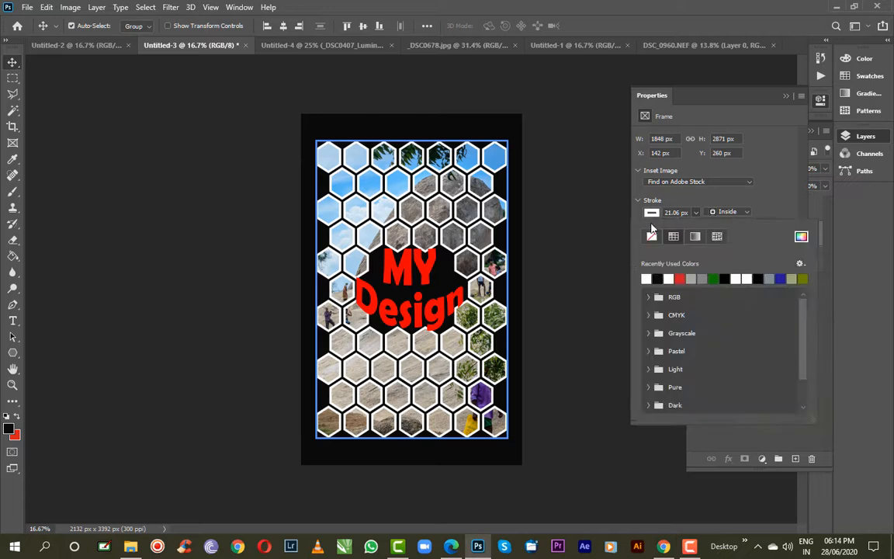
click(650, 238)
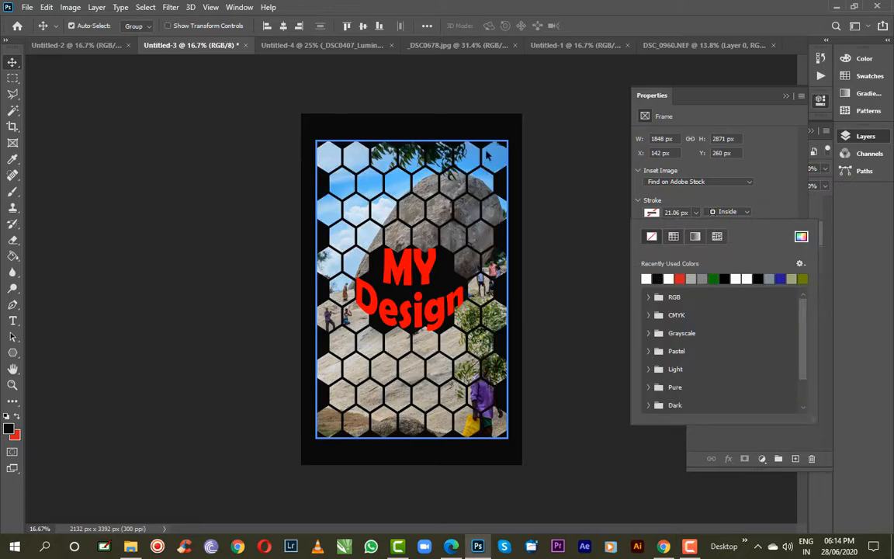
click(649, 216)
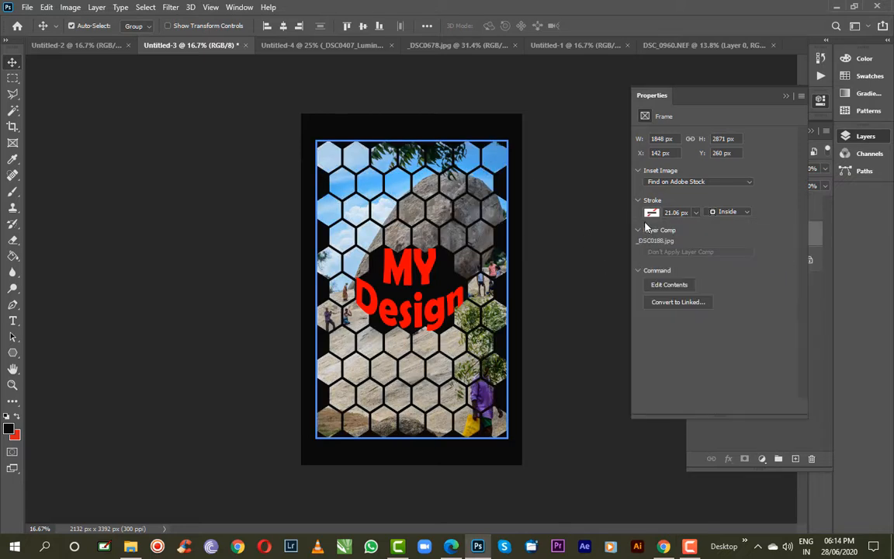
click(652, 214)
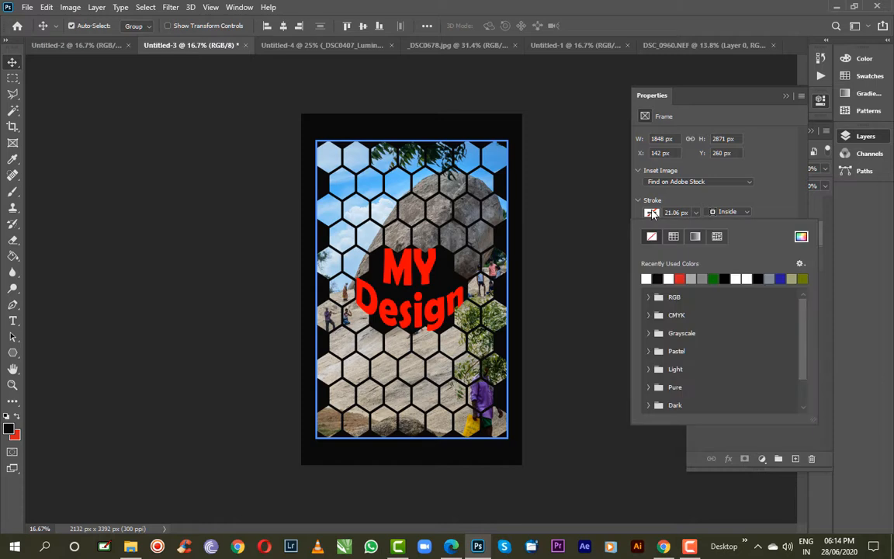
click(739, 277)
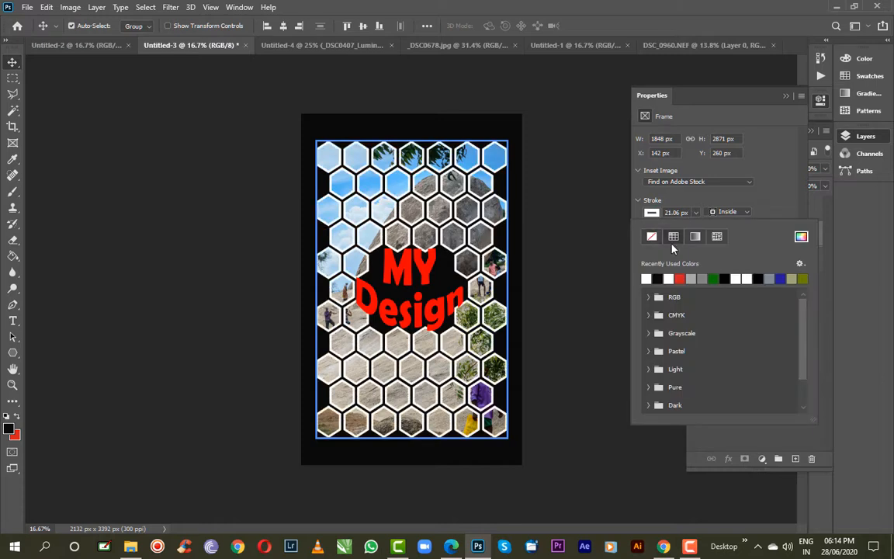
Step: Thin the frame's white stroke, and enlarge the frame with its image to span the canvas width
click(696, 215)
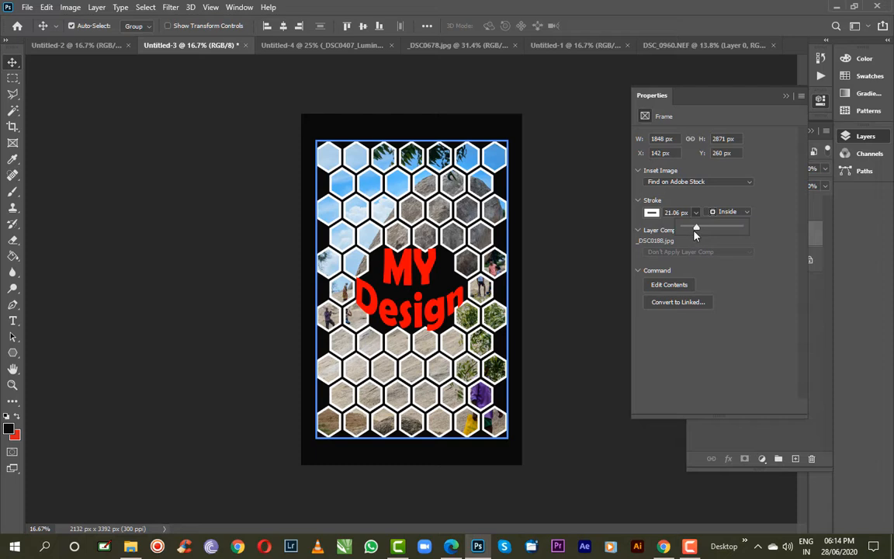
drag(694, 230, 691, 230)
key(ctrl+t)
click(615, 26)
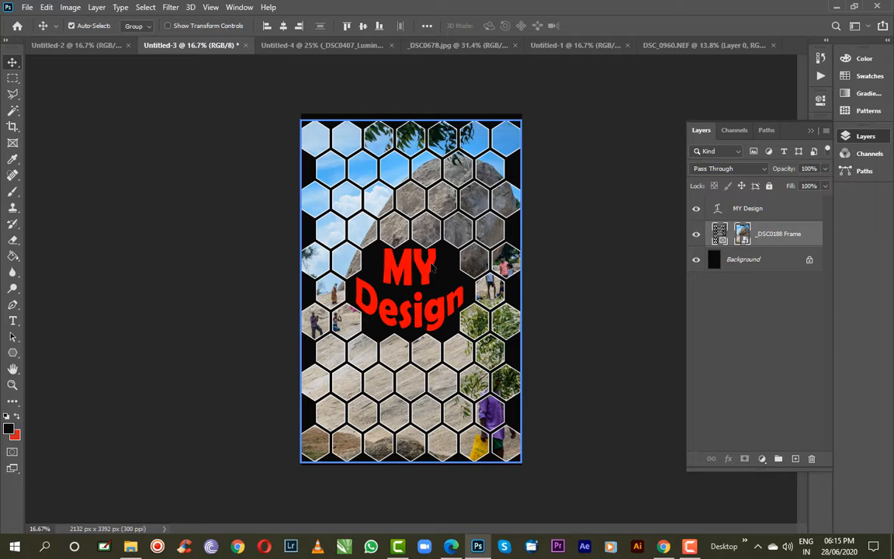
Step: Convert the MY Design text layer into a frame, keeping its name and size
click(779, 207)
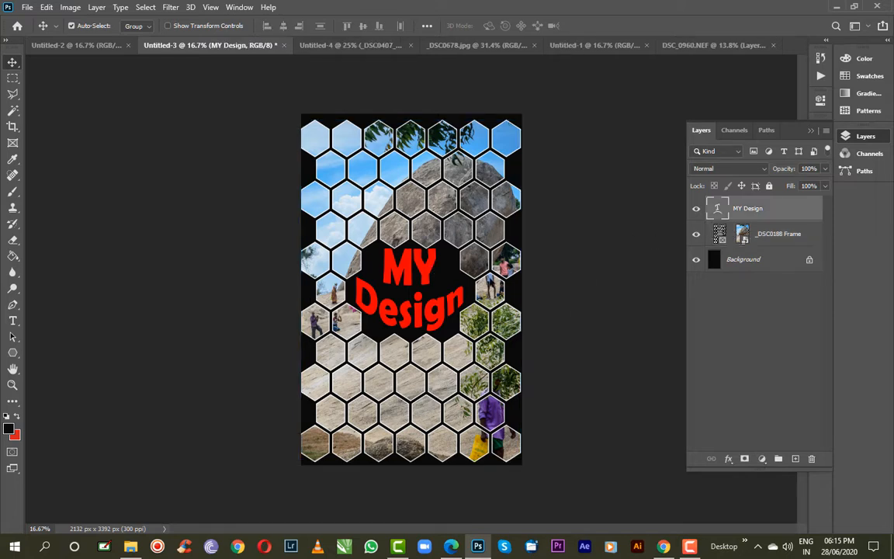
click(697, 209)
click(697, 209)
click(99, 10)
mouse_move(110, 15)
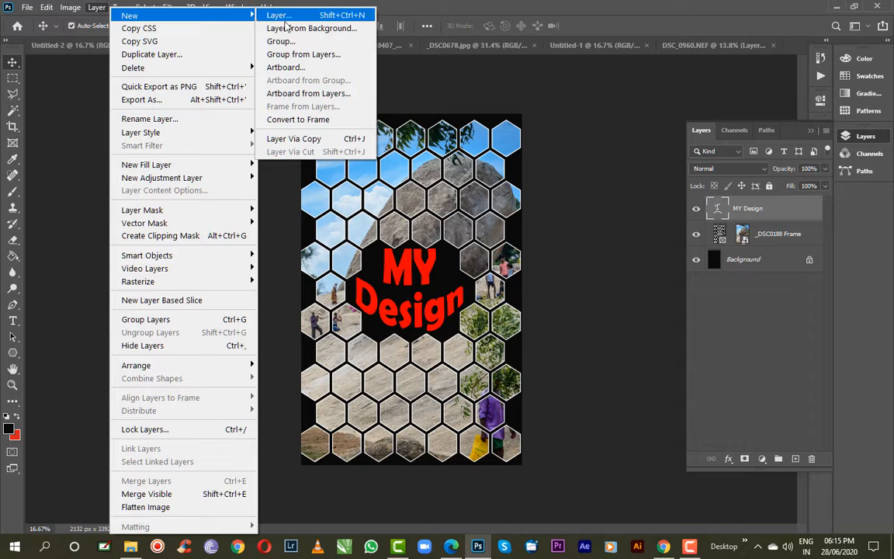
click(319, 120)
click(541, 167)
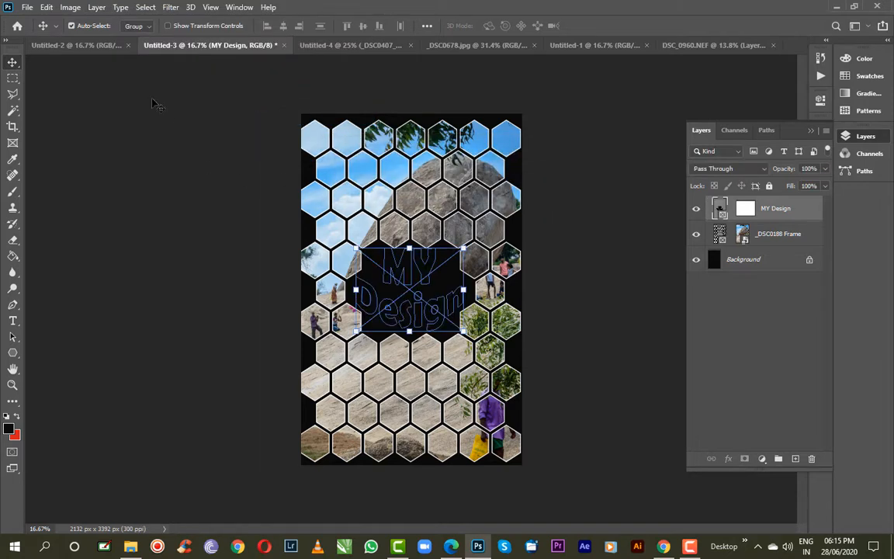
Step: Place the embedded image _DSC0407_Luminar2018-edit-2 from the Desktop inside the MY Design text frame
click(27, 9)
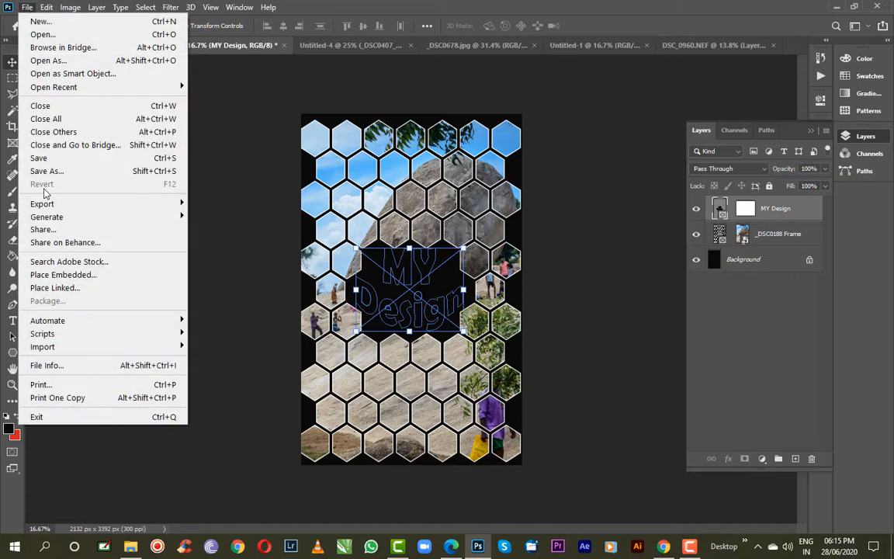
click(68, 276)
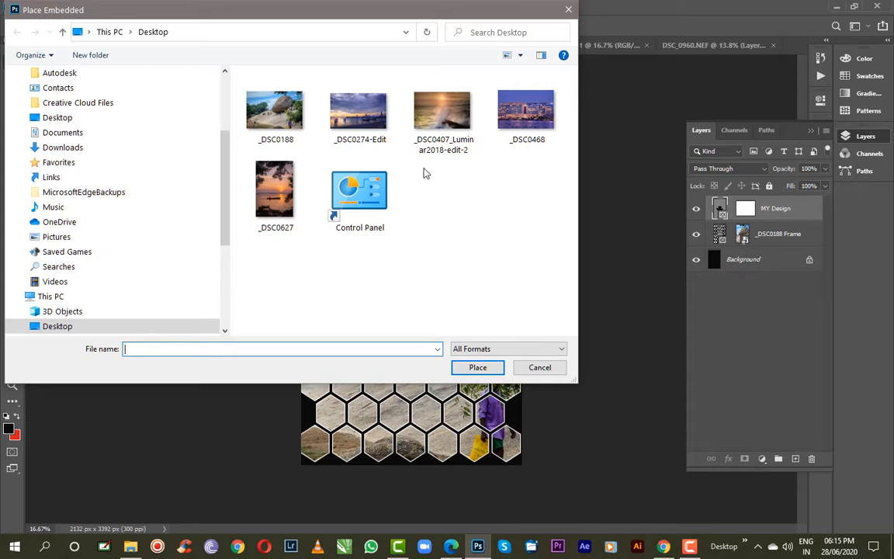
click(446, 116)
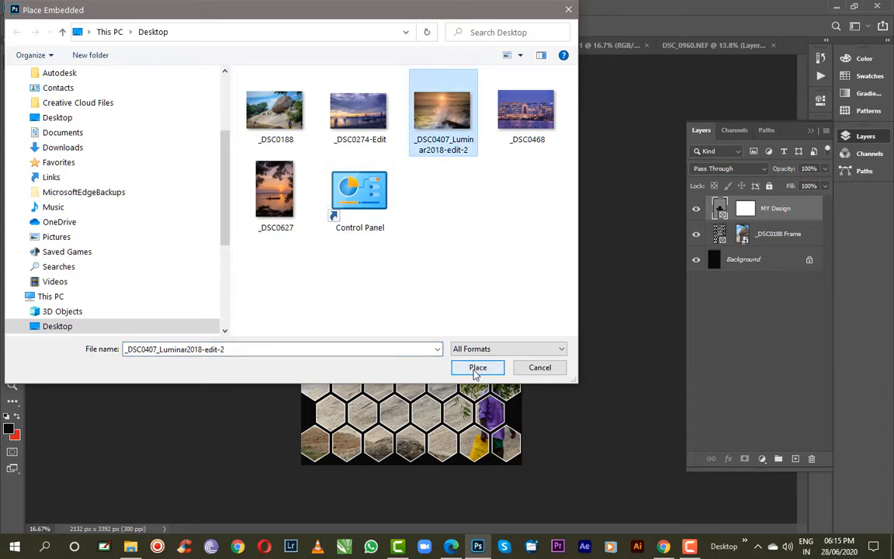
click(478, 367)
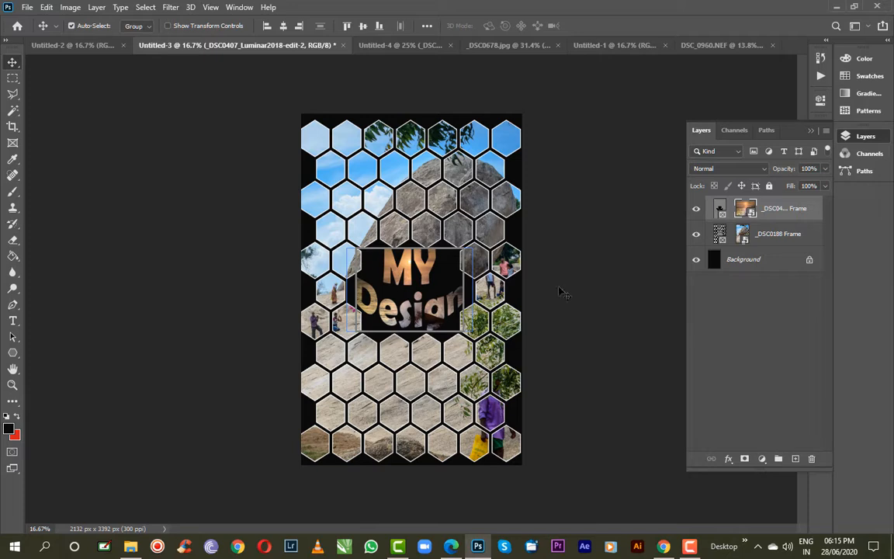
key(Return)
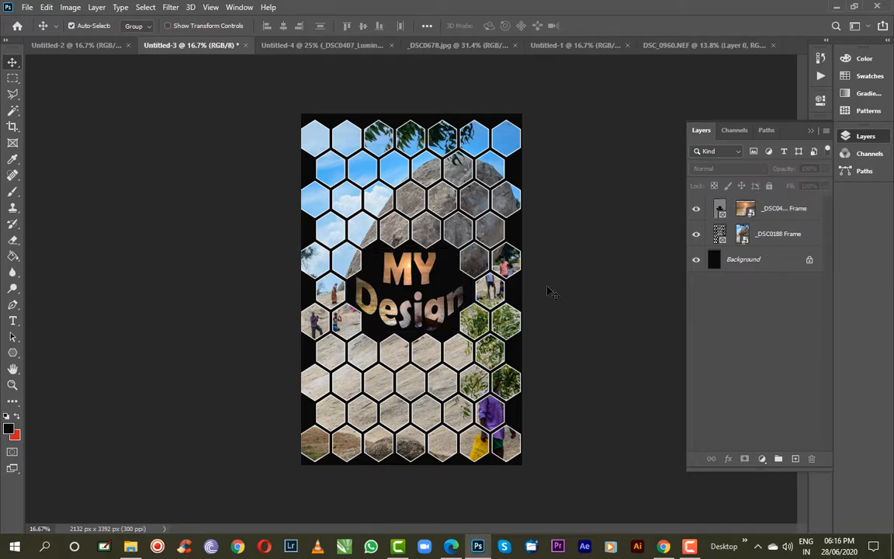
Step: Create a blank landscape document of 297 x 210 mm at 300 ppi in RGB Color with a white background
click(80, 45)
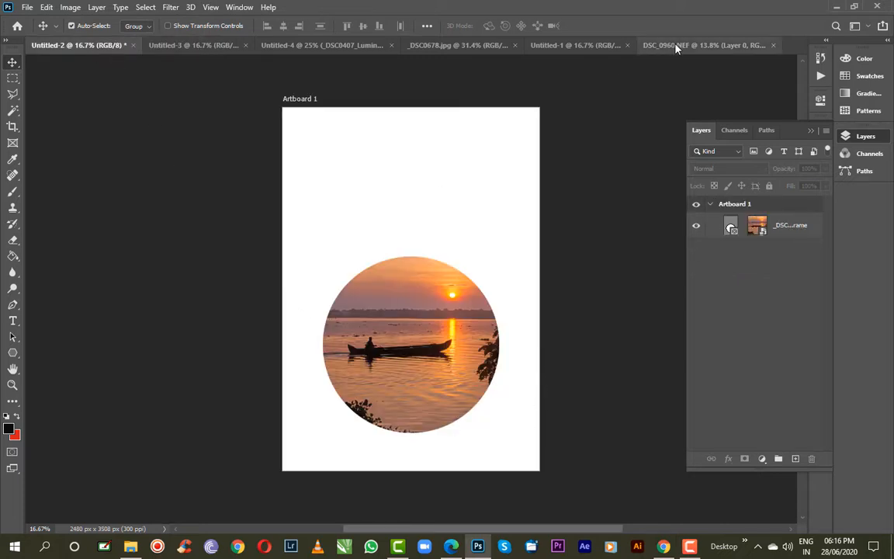
click(610, 41)
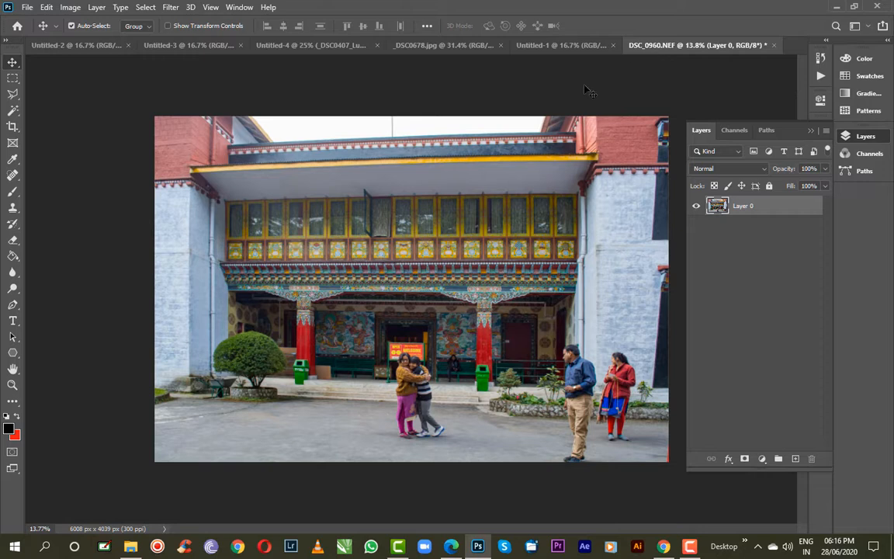
click(28, 7)
click(40, 21)
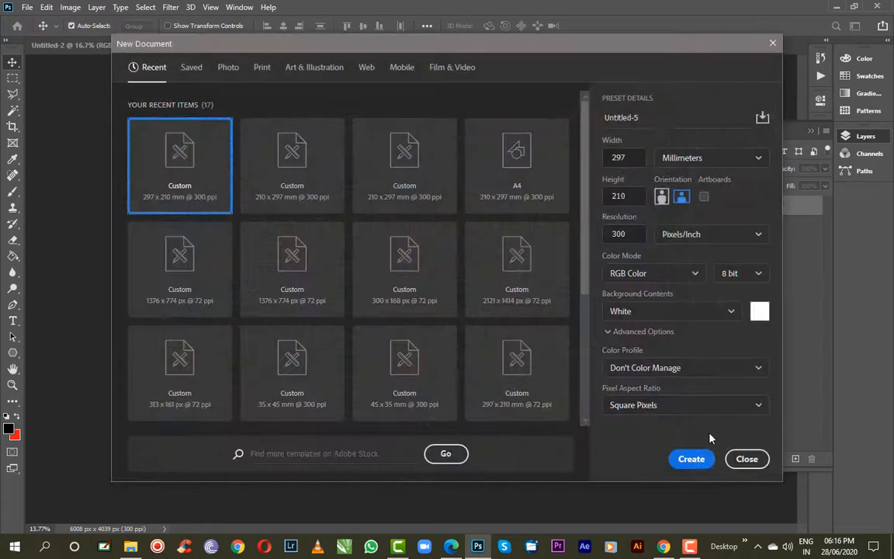
click(689, 458)
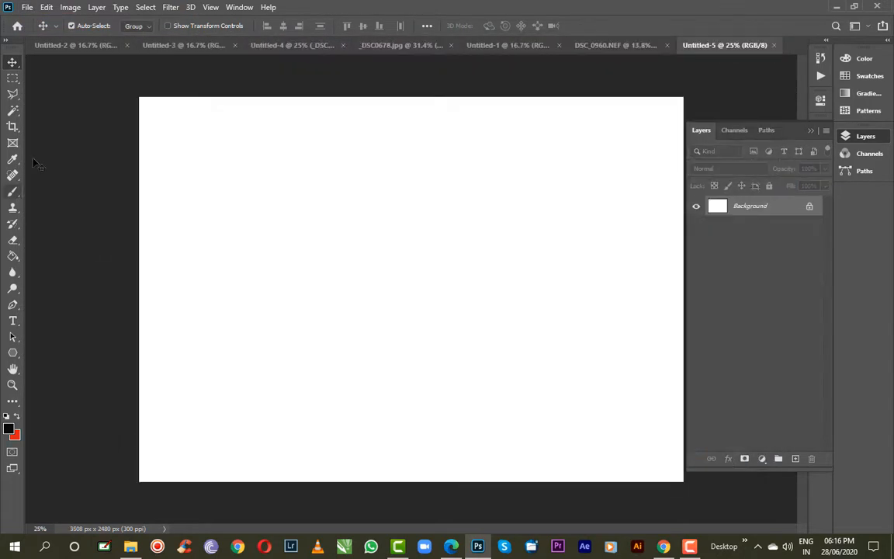
Step: Draw a slightly tall rectangular frame in the lower-left part of the blank canvas with the Frame tool
click(12, 142)
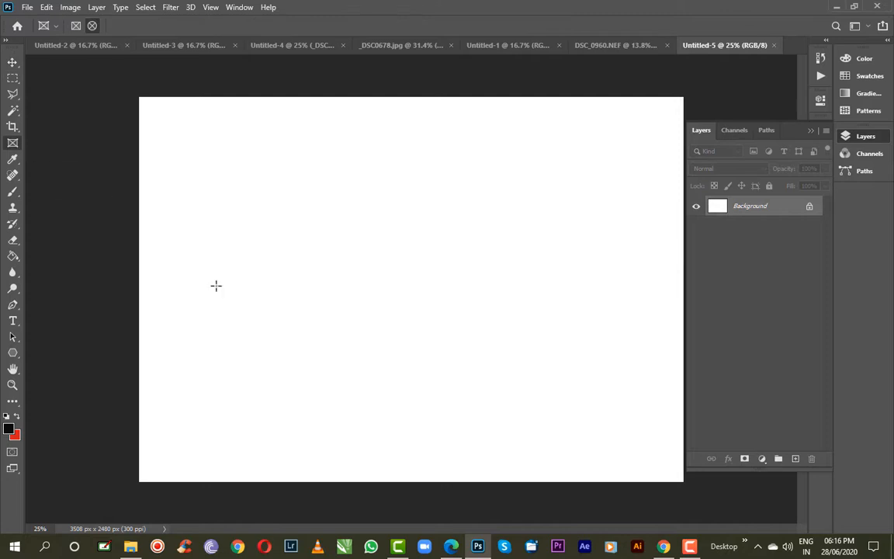
click(90, 27)
drag(234, 247, 386, 418)
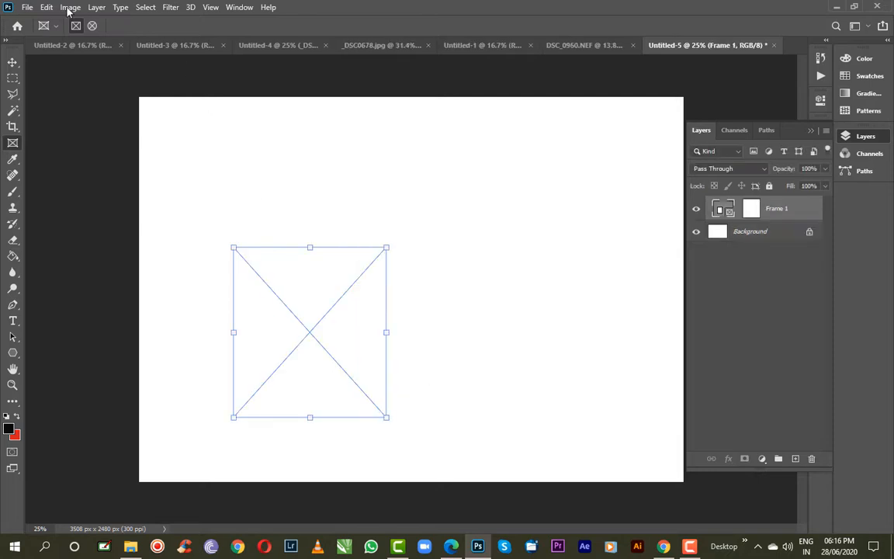
Step: Place the embedded image _DSC0468 from the Desktop inside the rectangular frame
click(27, 8)
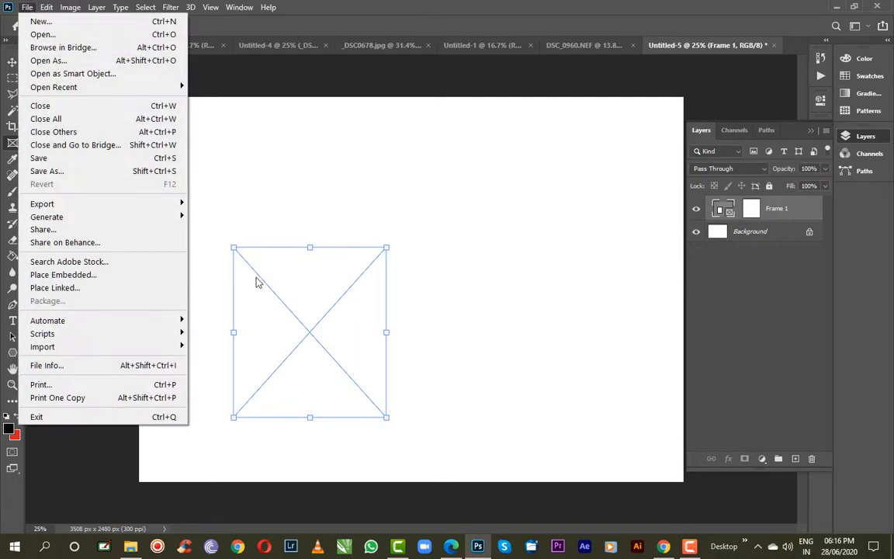
click(68, 275)
click(512, 136)
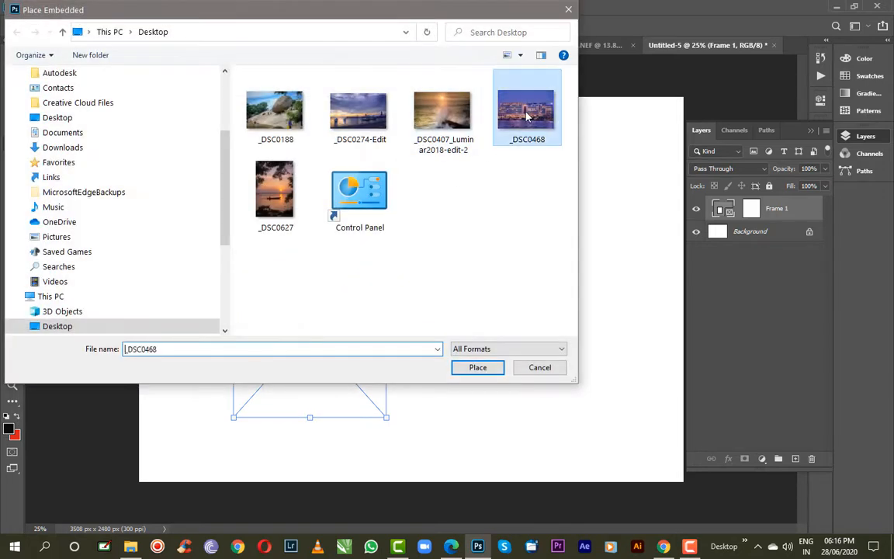
click(483, 369)
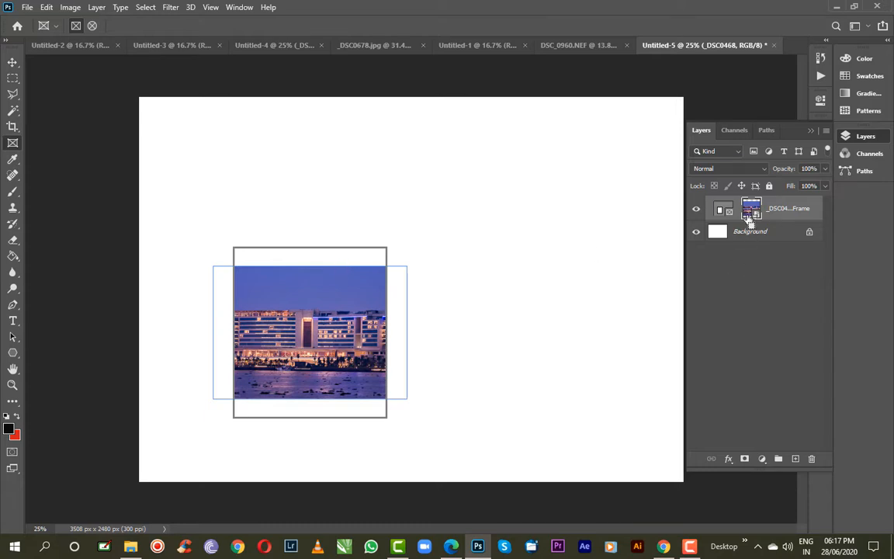
Step: Scale the placed image up to about 128% so that it fills the full height of the rectangular frame
key(ctrl+t)
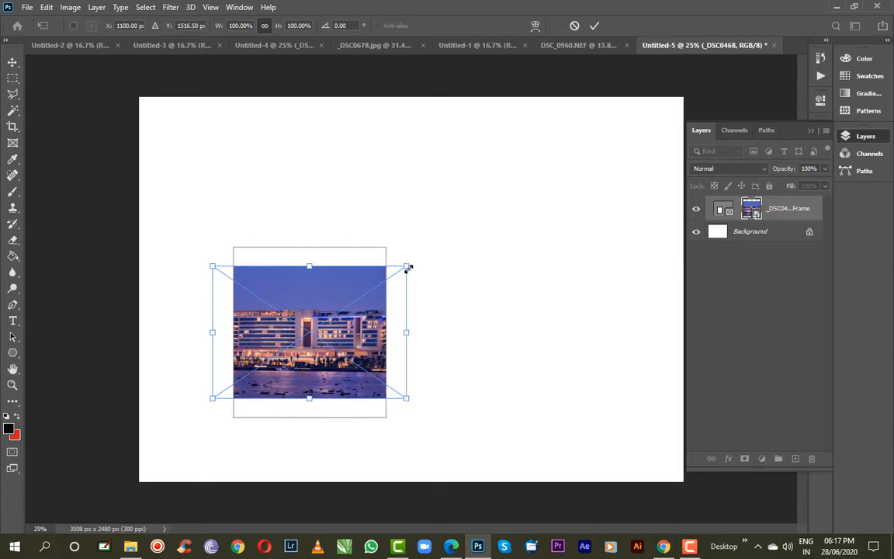
drag(408, 268, 442, 248)
drag(206, 403, 187, 427)
drag(292, 370, 291, 362)
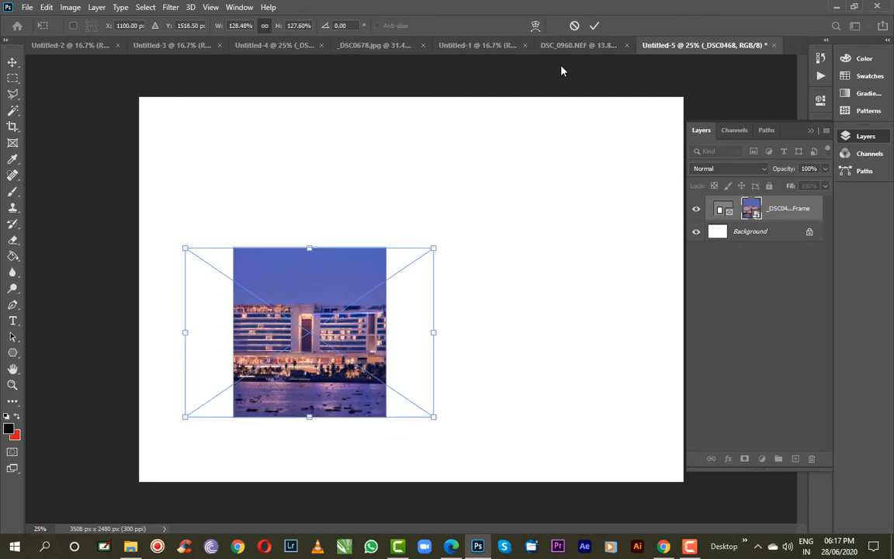
click(593, 25)
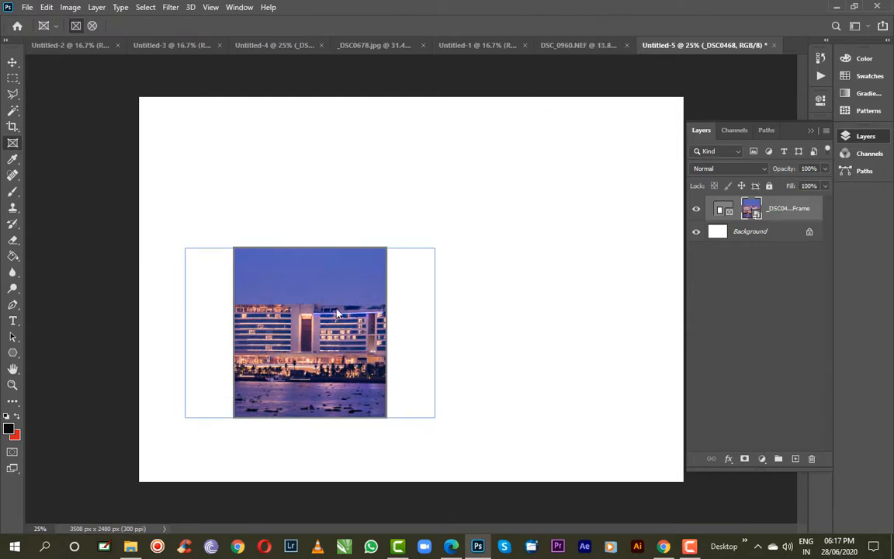
Step: Replace the rectangular frame's contents with the image _DSC0274-Edit and deselect the frame
right_click(791, 212)
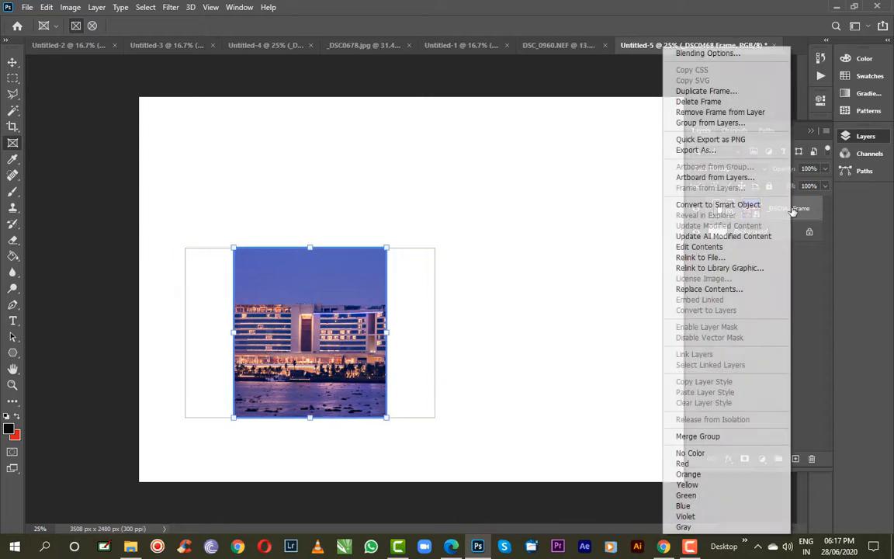
click(722, 289)
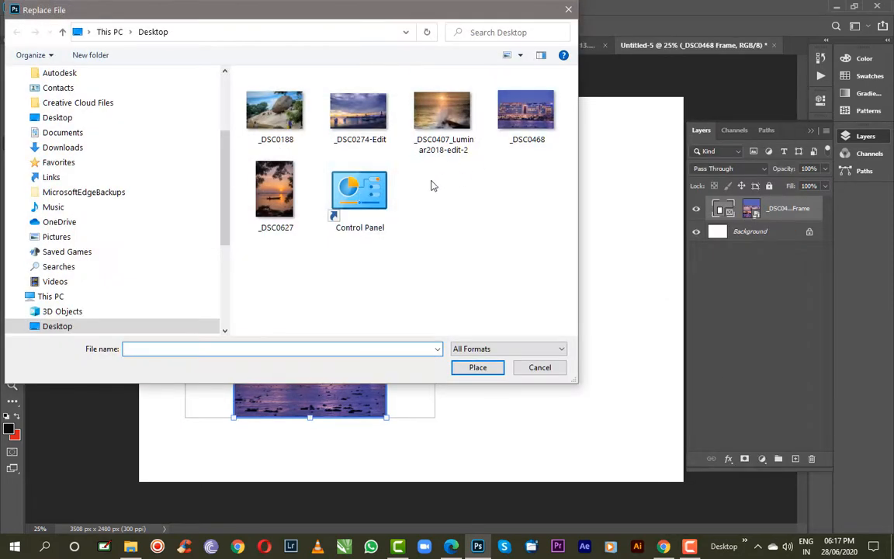
click(359, 146)
click(475, 369)
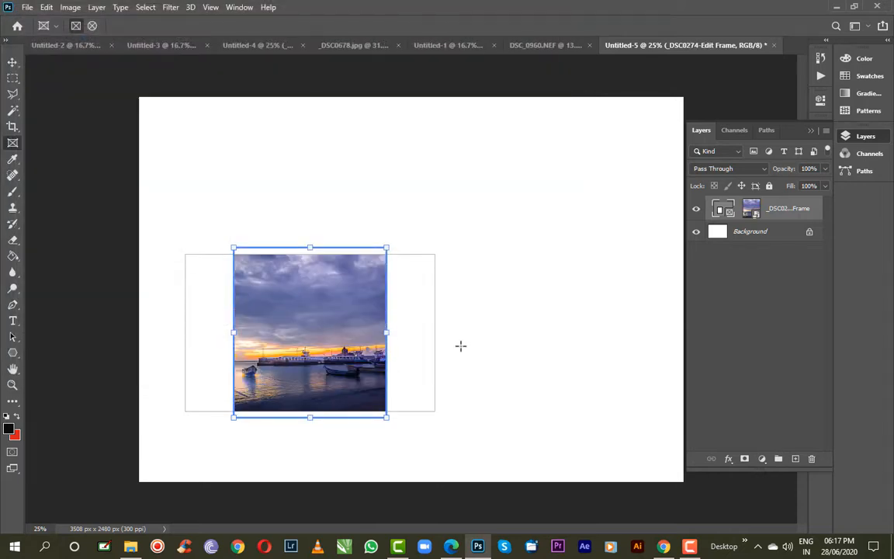
click(11, 63)
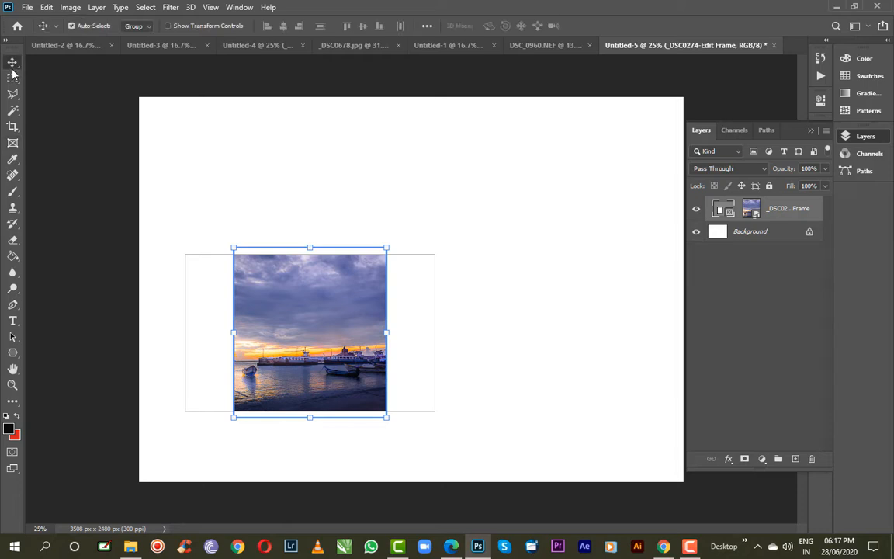
click(189, 162)
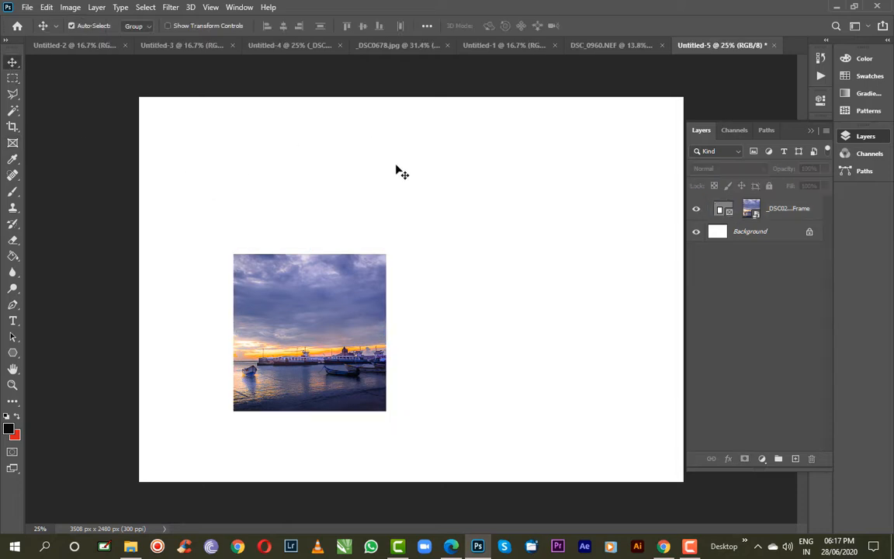